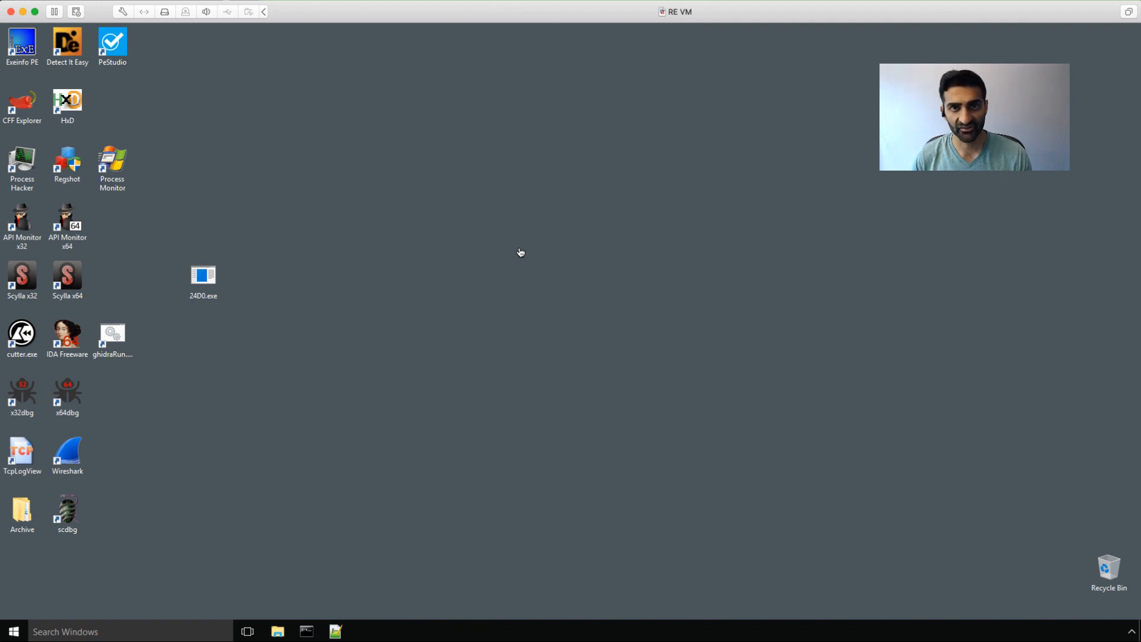
Launch Ghidra from the ghidraRun desktop shortcut and reposition its project window on the desktop.
click(204, 276)
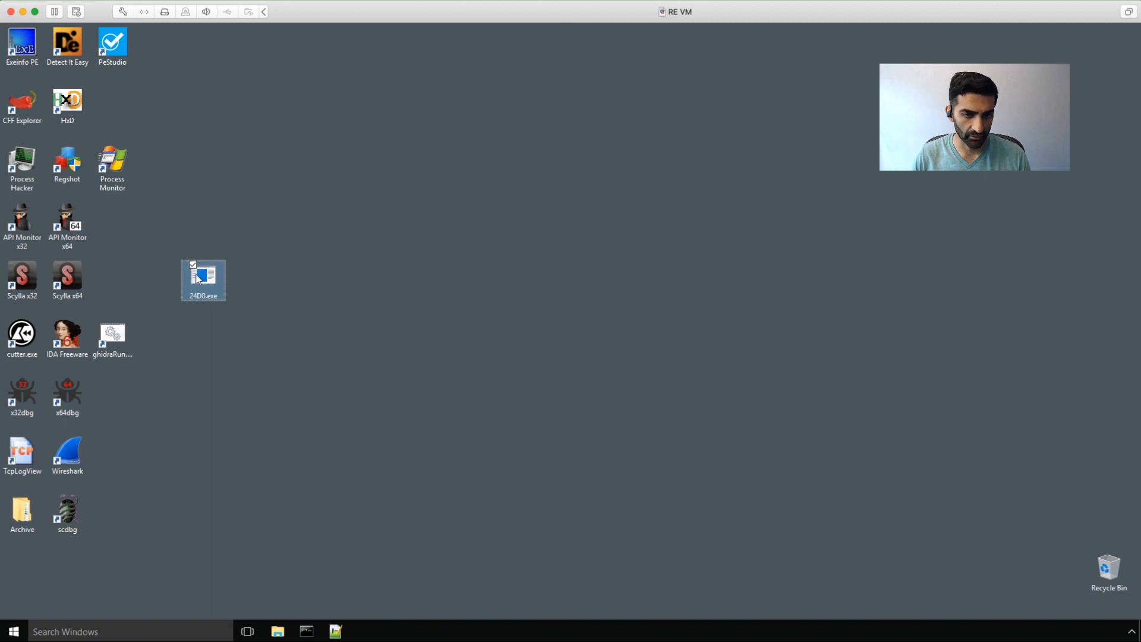
mouse_move(202, 280)
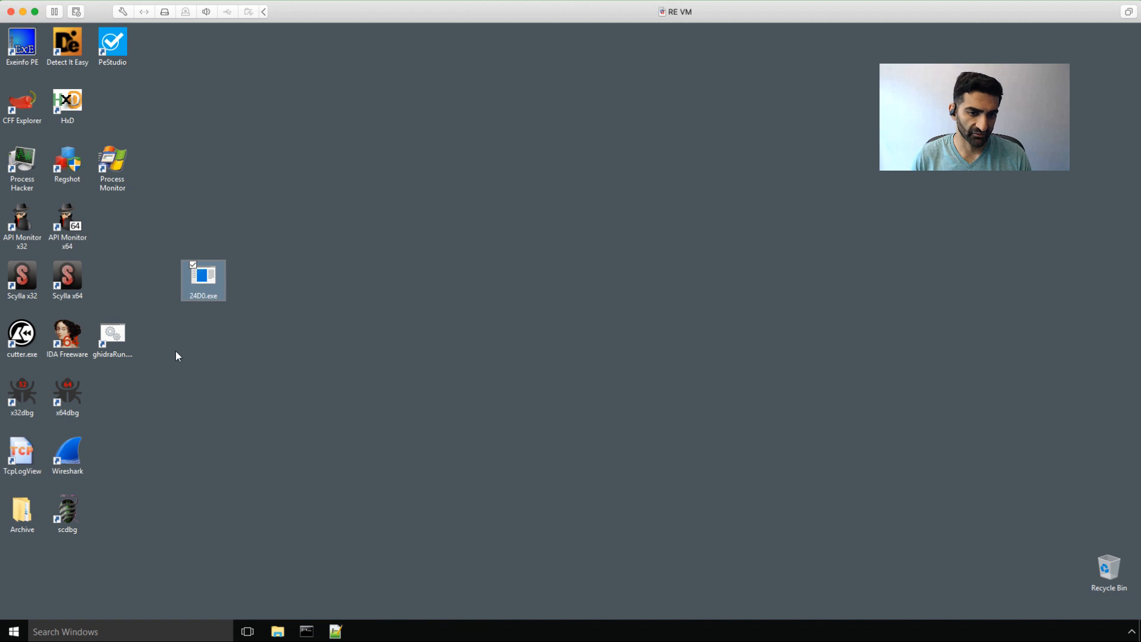
click(118, 336)
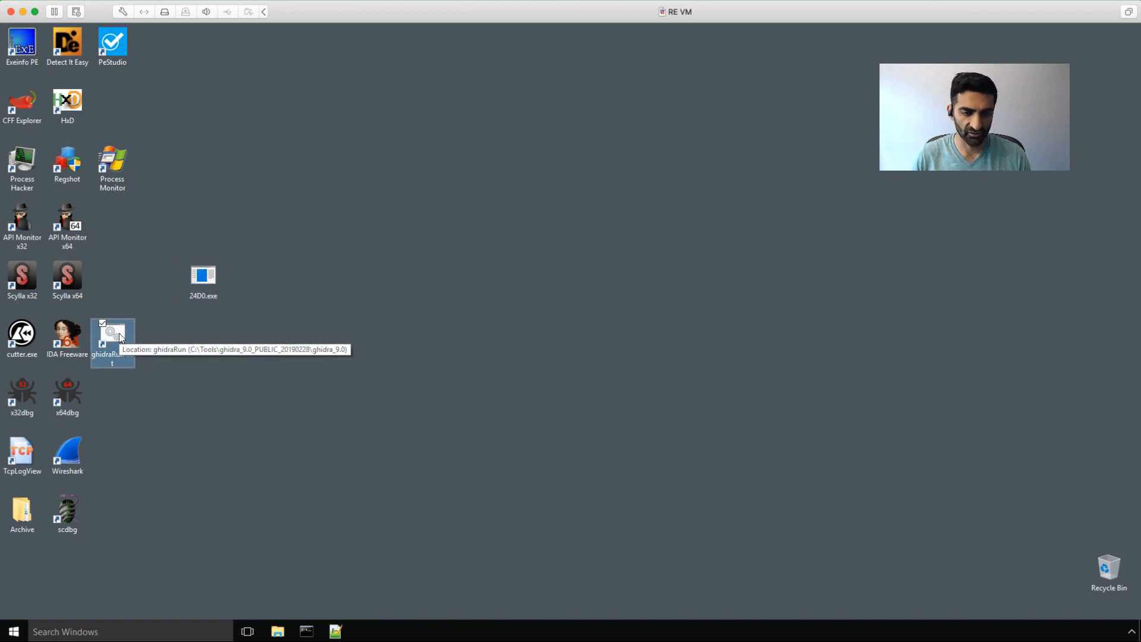
double_click(120, 336)
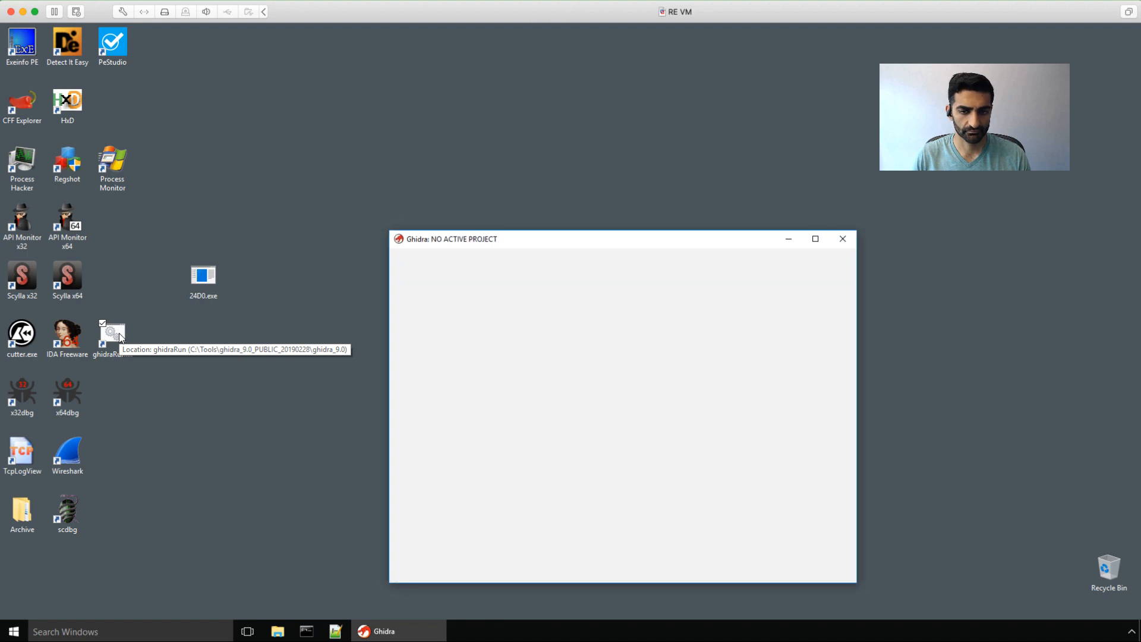
click(593, 401)
drag(519, 243, 405, 144)
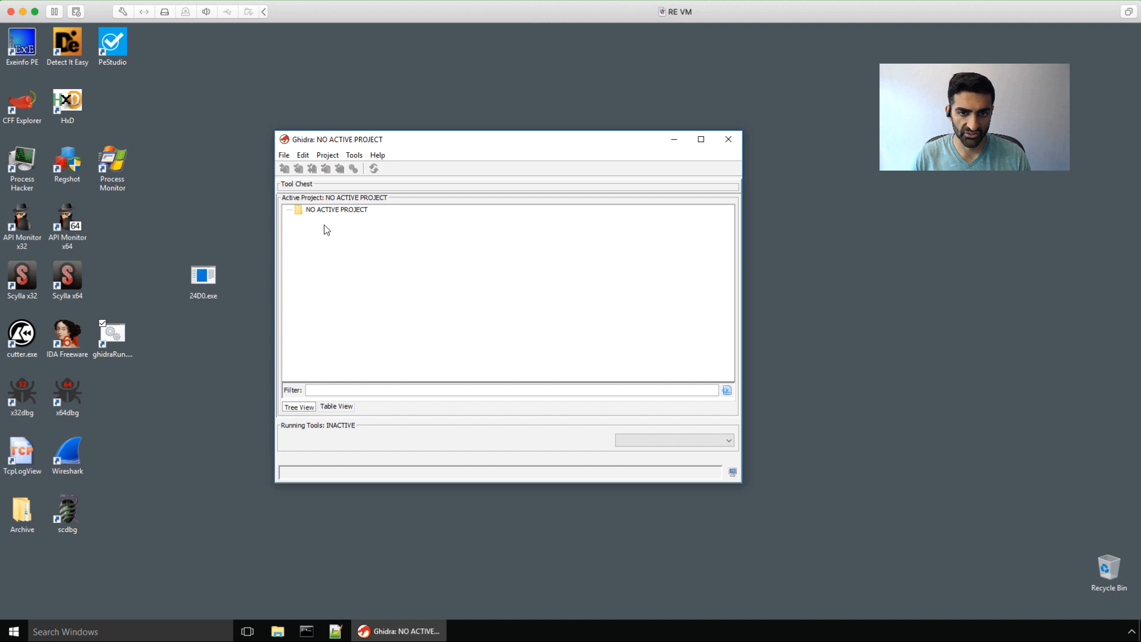
Create a non-shared project named wannacry in the default project directory.
click(284, 155)
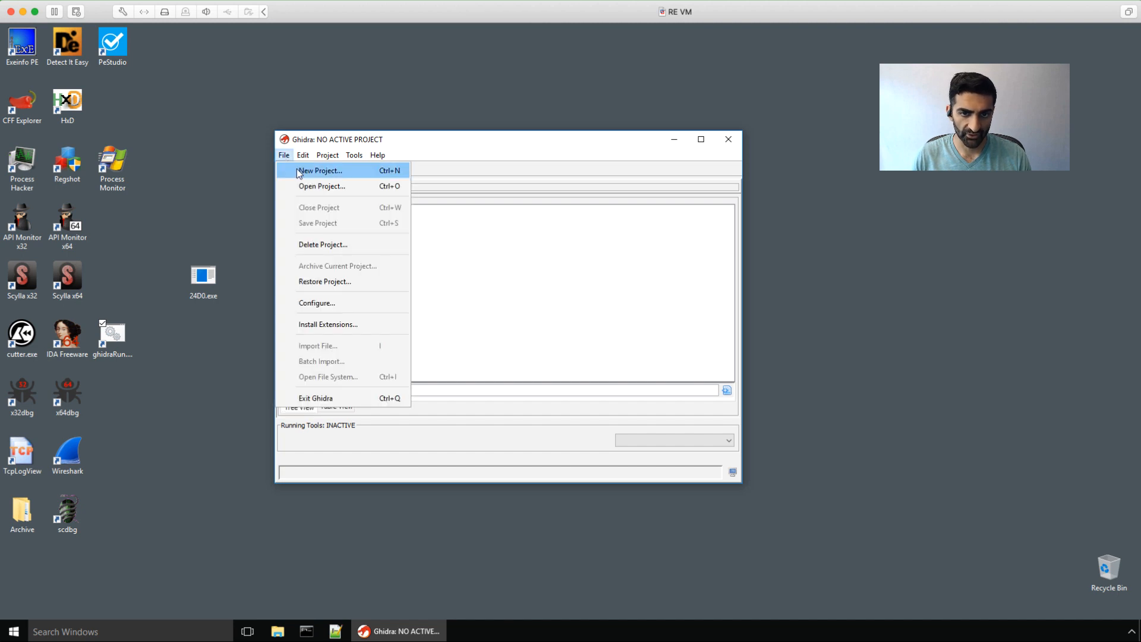
click(297, 170)
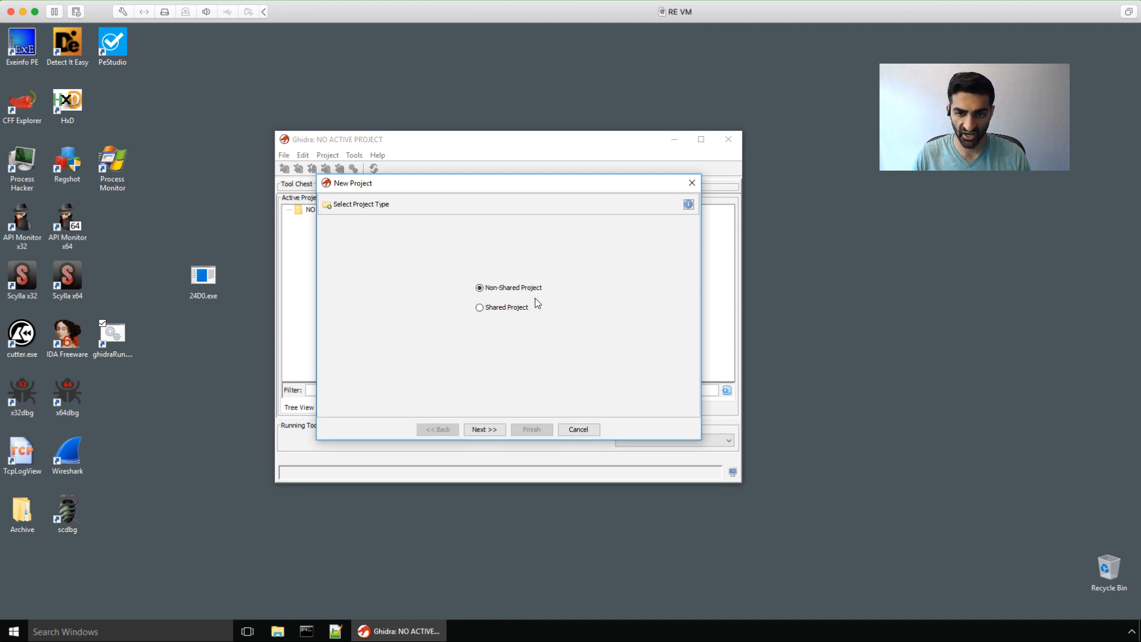
click(483, 429)
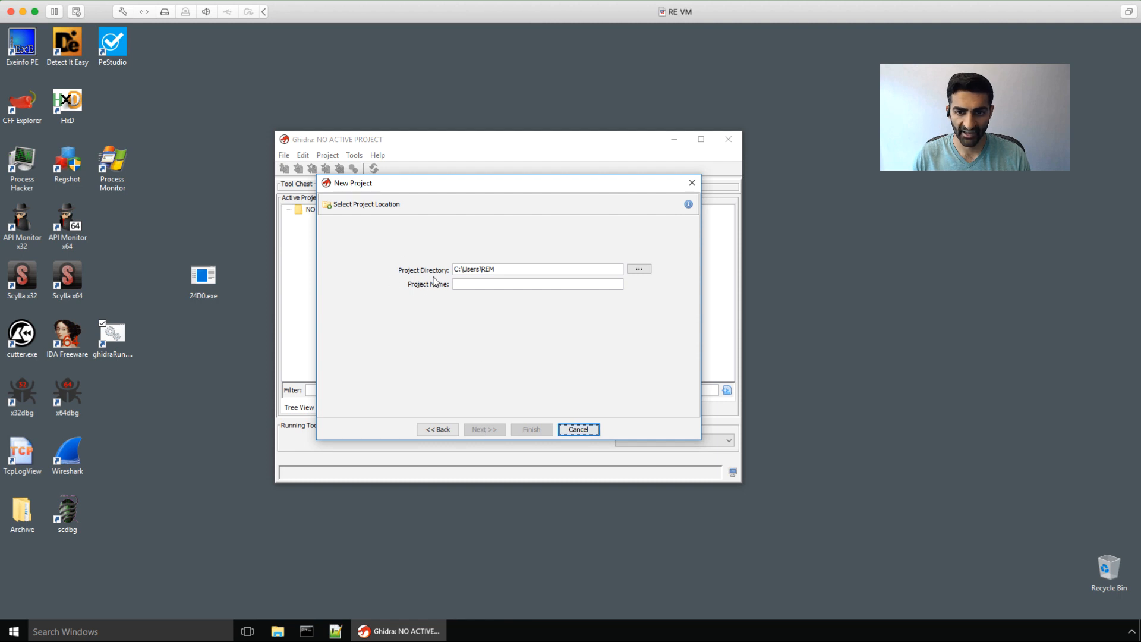
drag(505, 272, 482, 266)
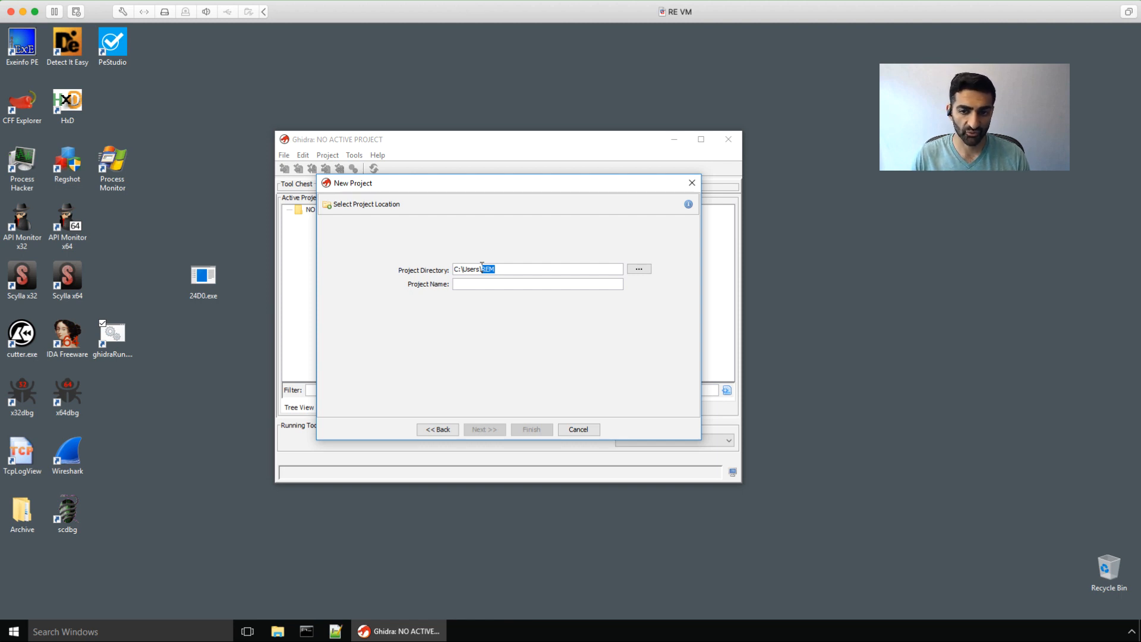
drag(495, 271, 480, 268)
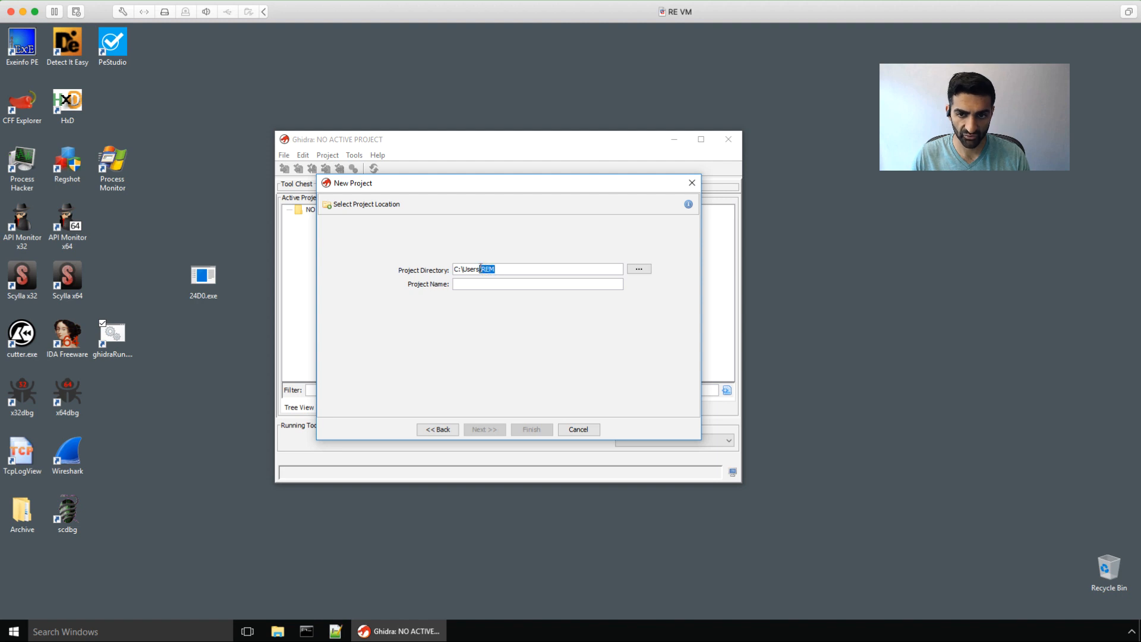
click(474, 285)
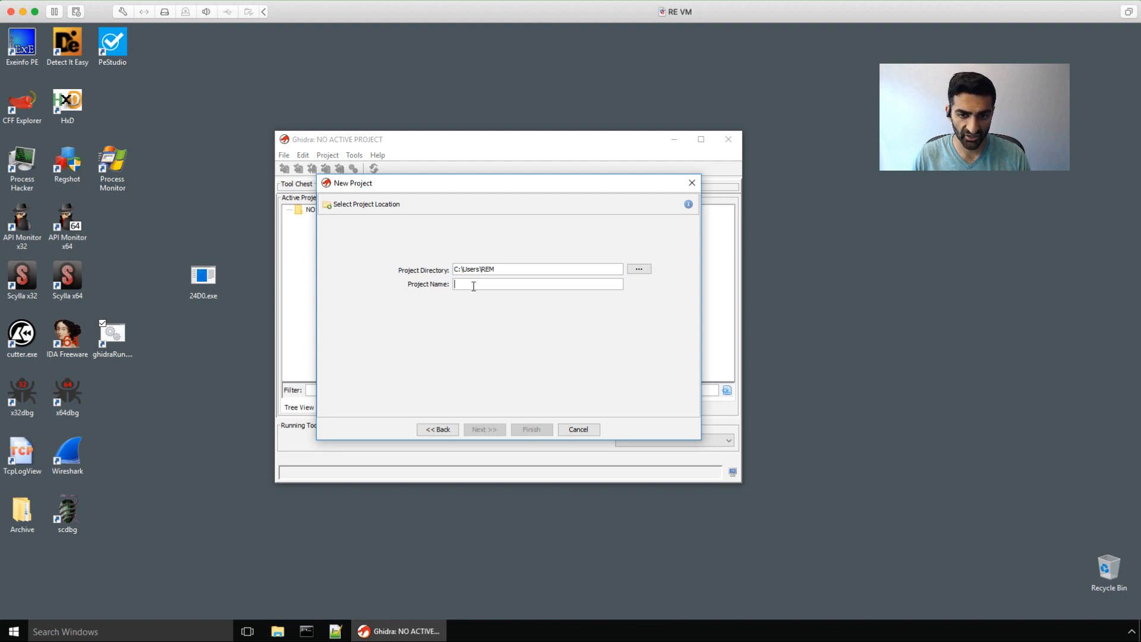
text(wannacry)
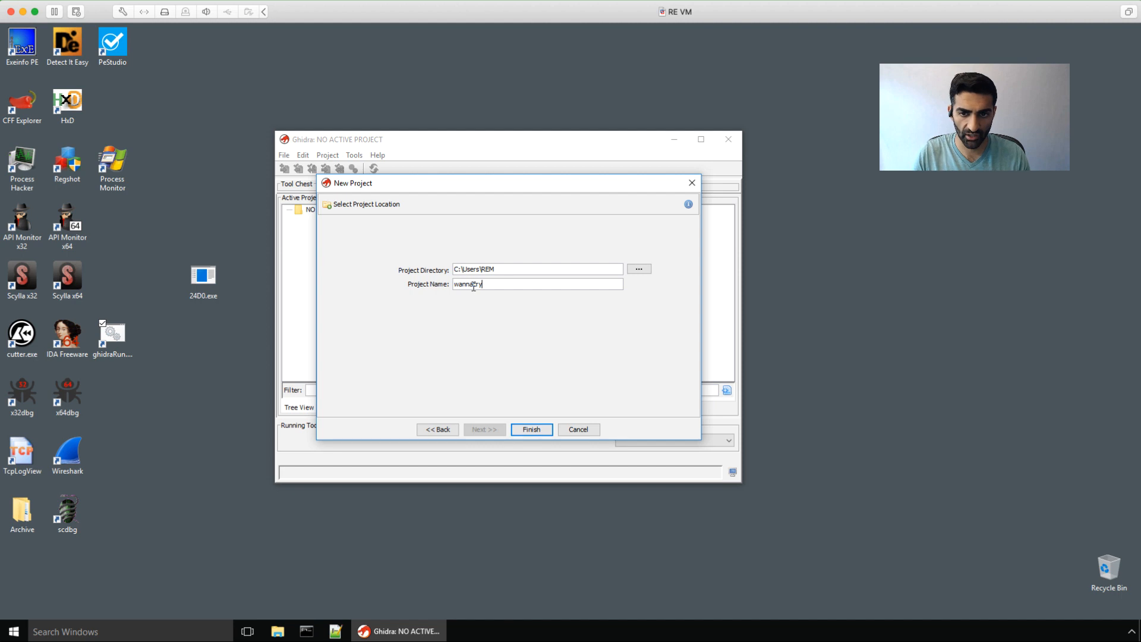
click(529, 429)
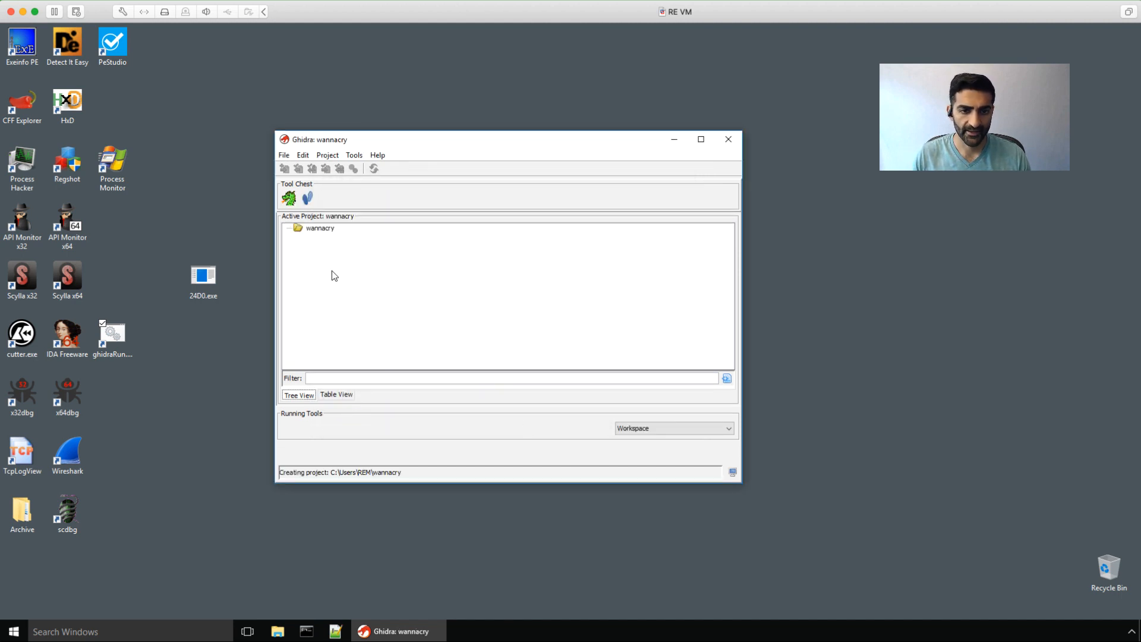
Import 24D0.exe from the desktop into the wannacry project as a Portable Executable (PE) with language x86:LE:32:default:windows.
click(315, 234)
click(316, 230)
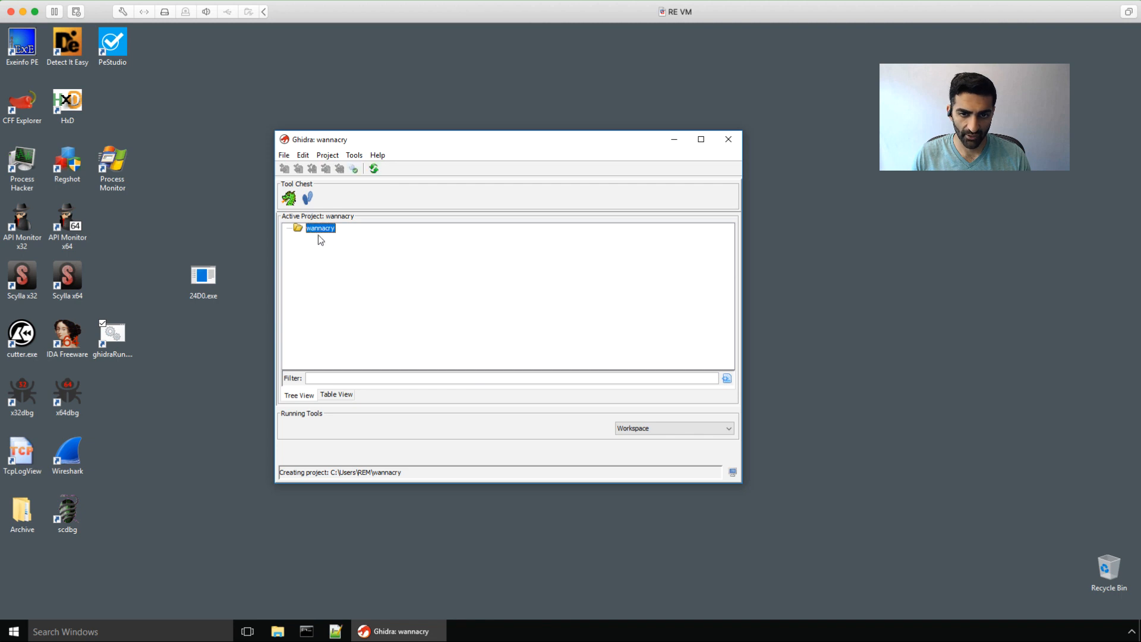
drag(199, 287, 346, 288)
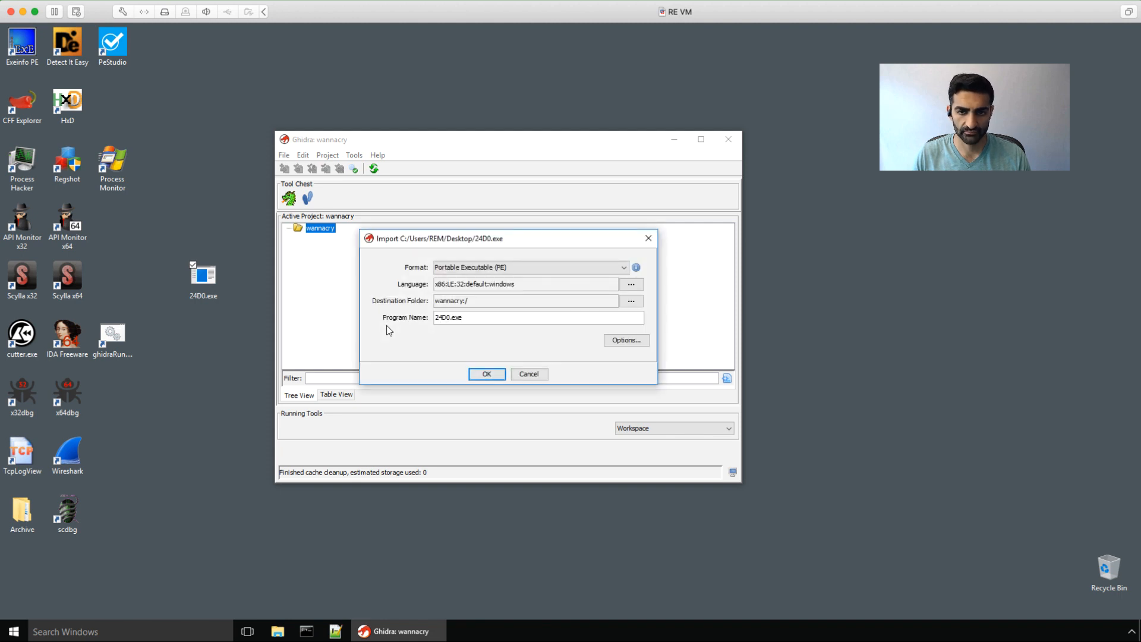
click(486, 378)
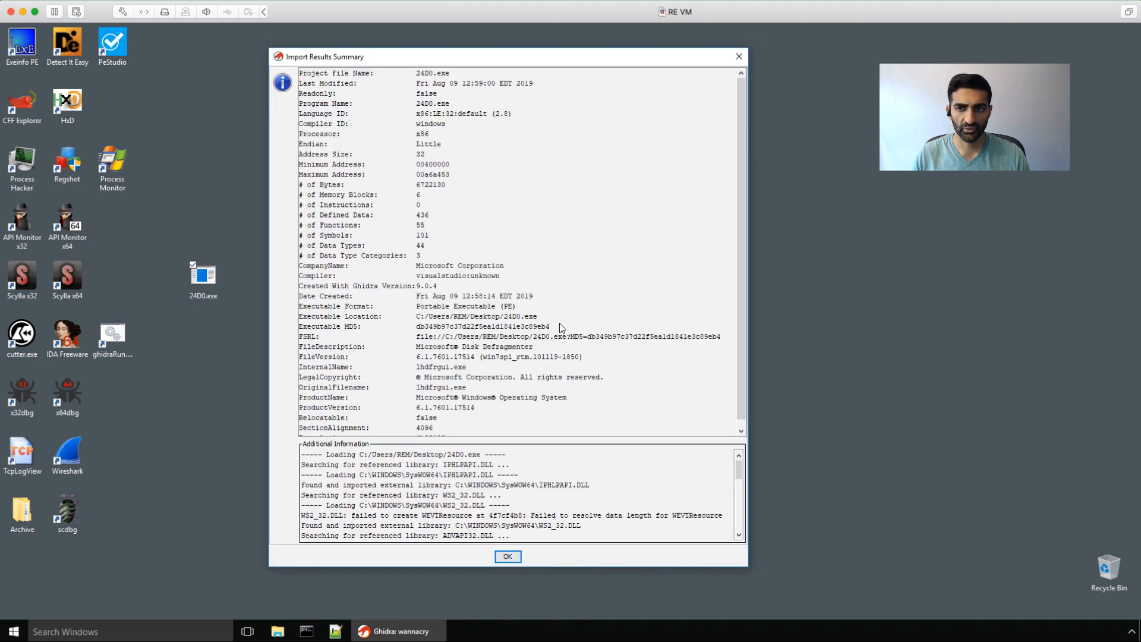
Review the import summary of 24D0.exe, including processor, compiler ID and company name, and close it.
click(738, 91)
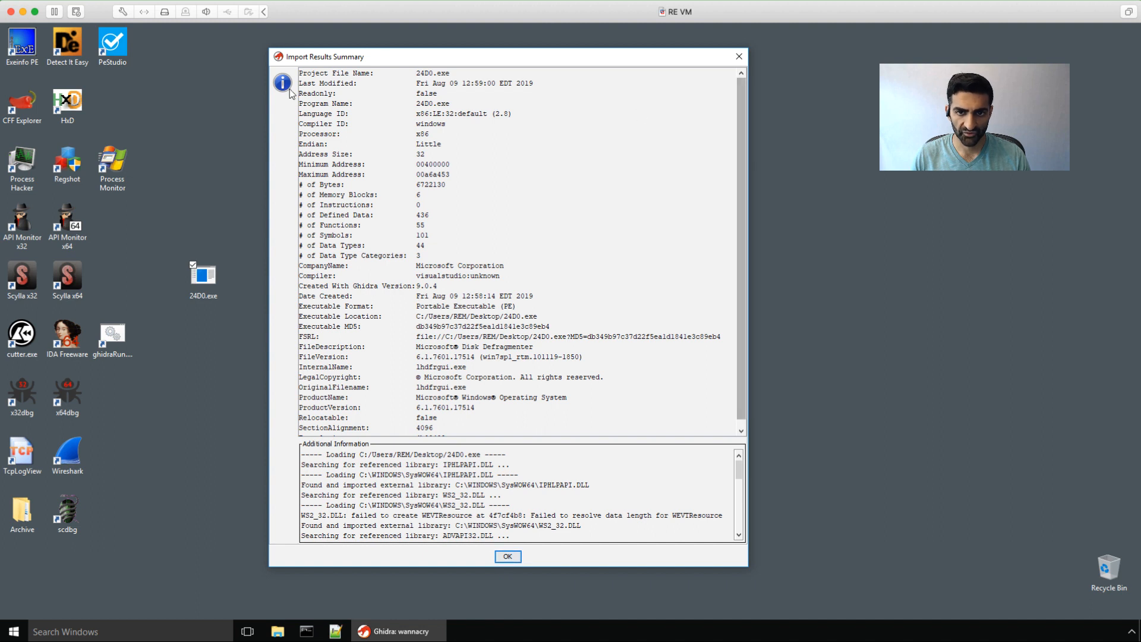
drag(429, 135, 416, 134)
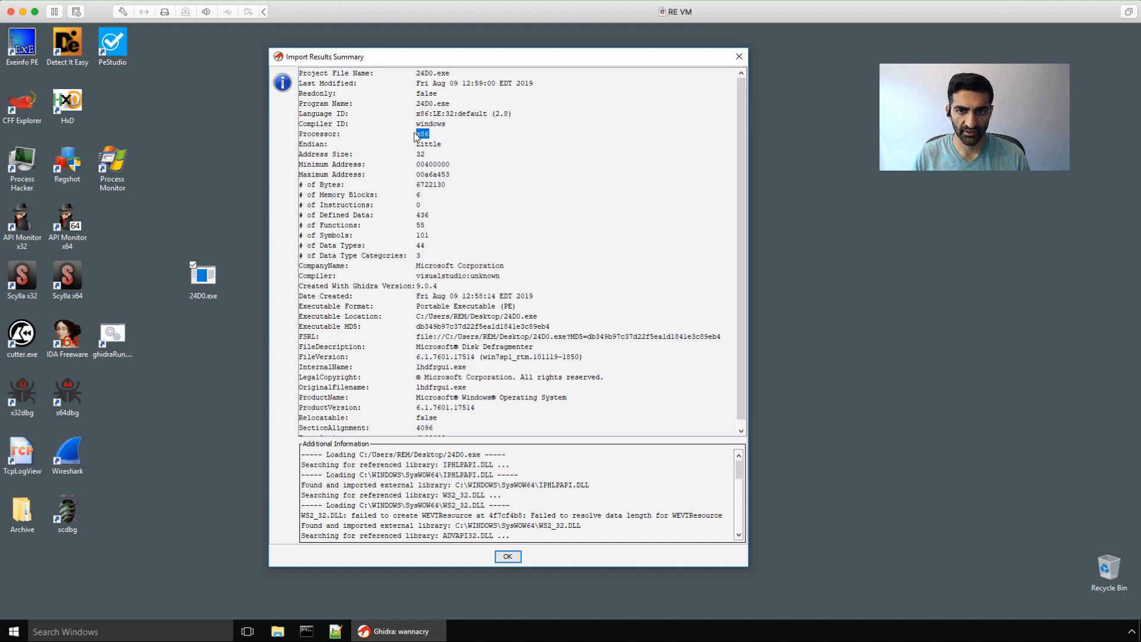
double_click(431, 123)
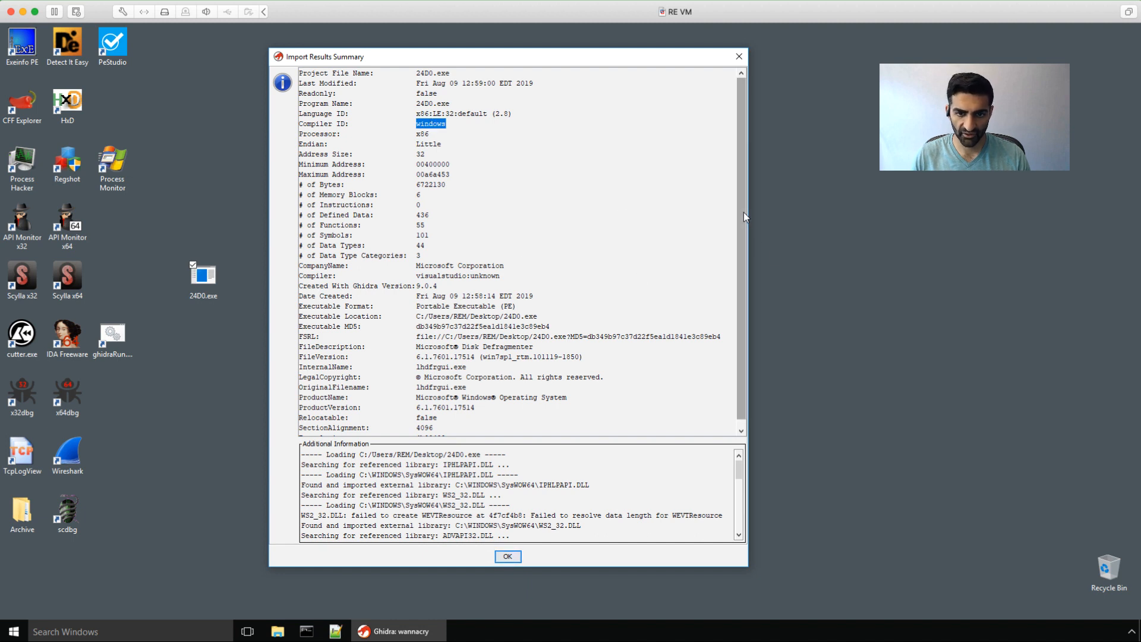
scroll(743, 226, down, 1)
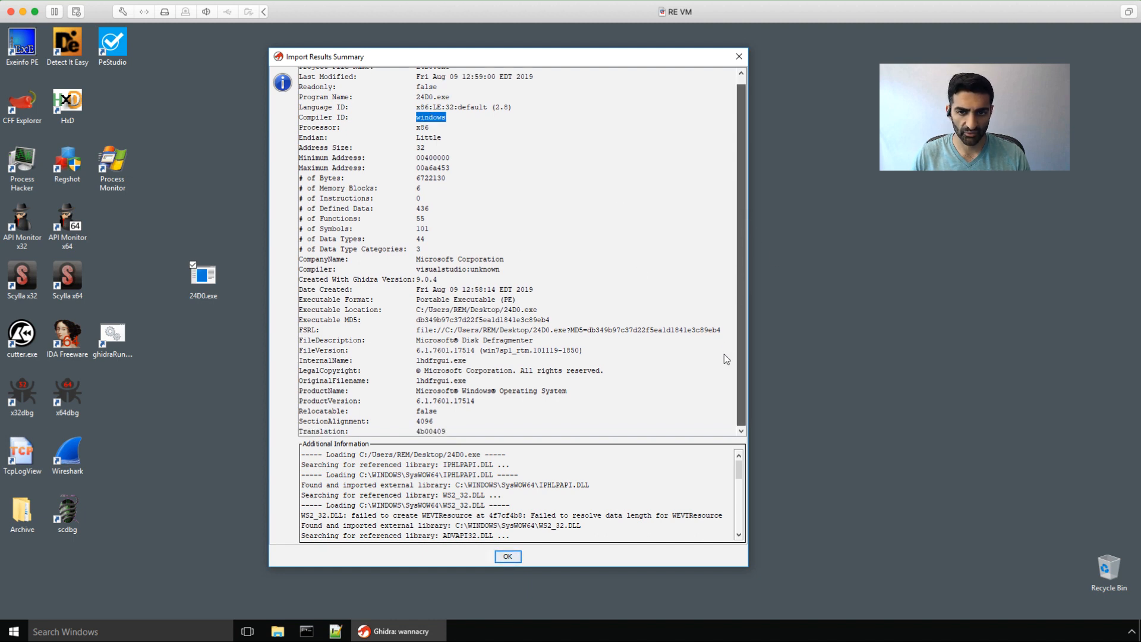
double_click(321, 259)
click(489, 277)
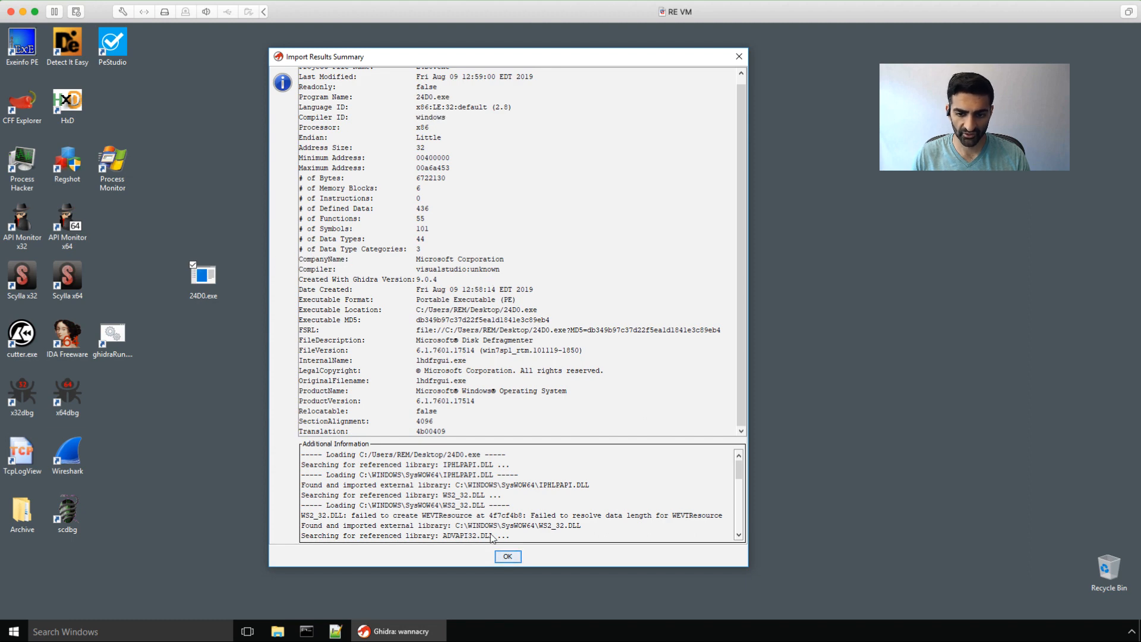
click(503, 556)
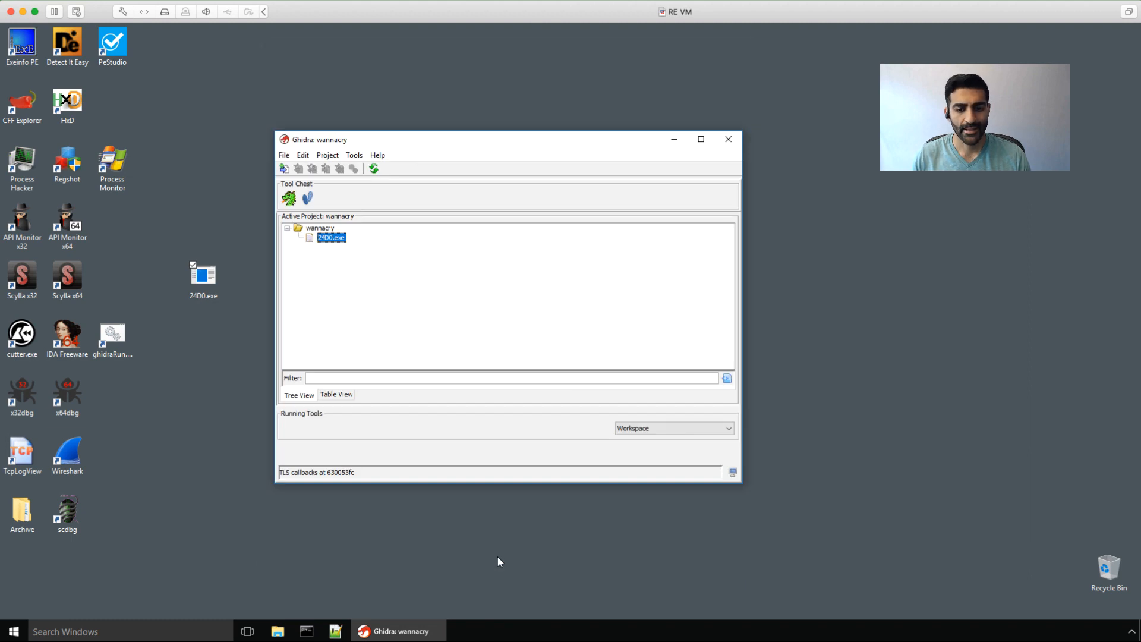
Open 24D0.exe in CodeBrowser and analyze it with Decompiler Parameter ID and WindowsPE x86 Propagate External Parameters additionally enabled, dismissing the analysis summary.
double_click(328, 239)
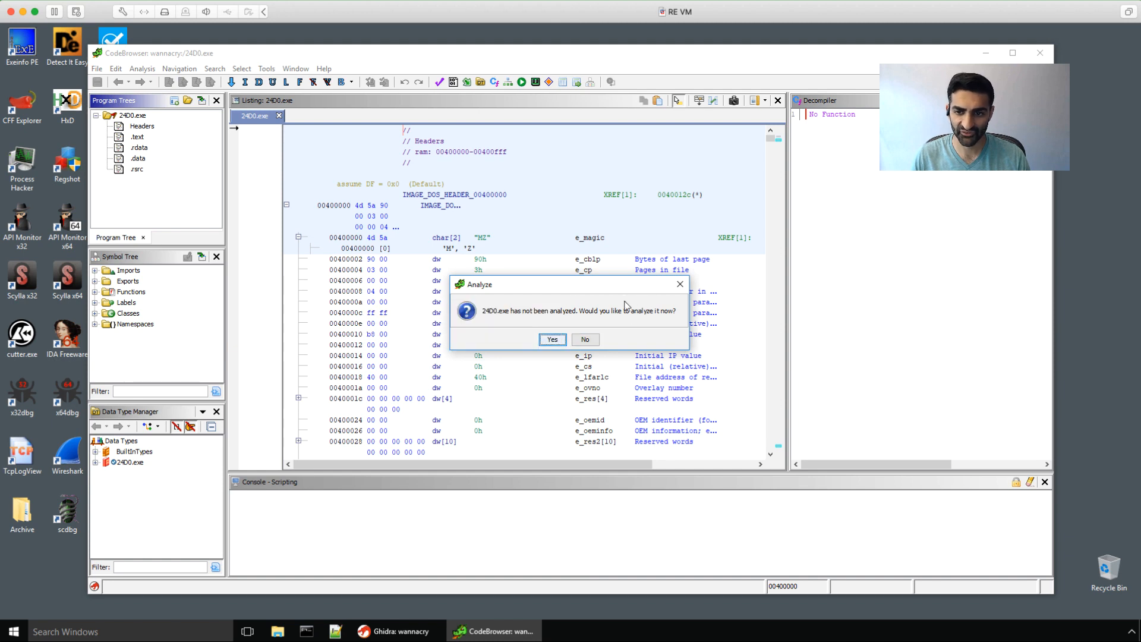
click(551, 339)
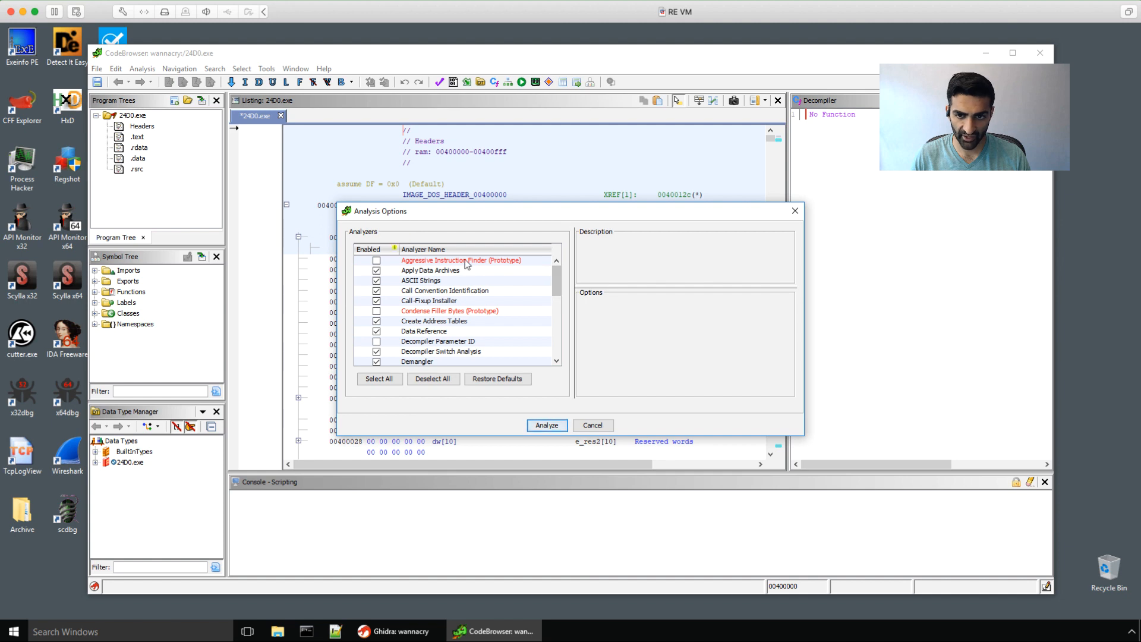
scroll(559, 269, down, 3)
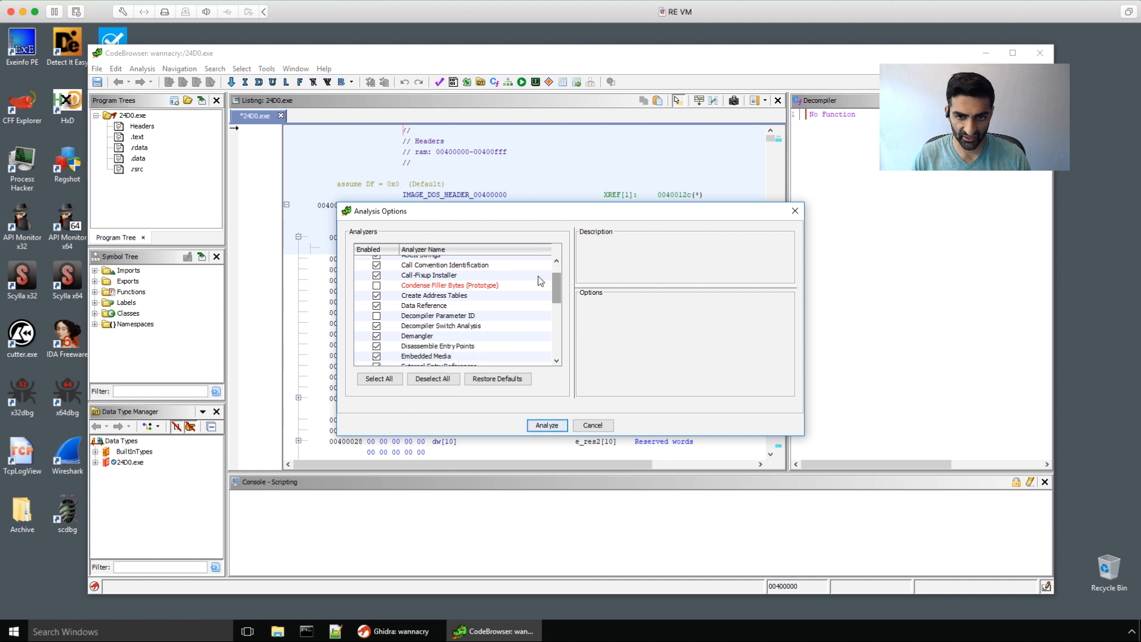
click(378, 318)
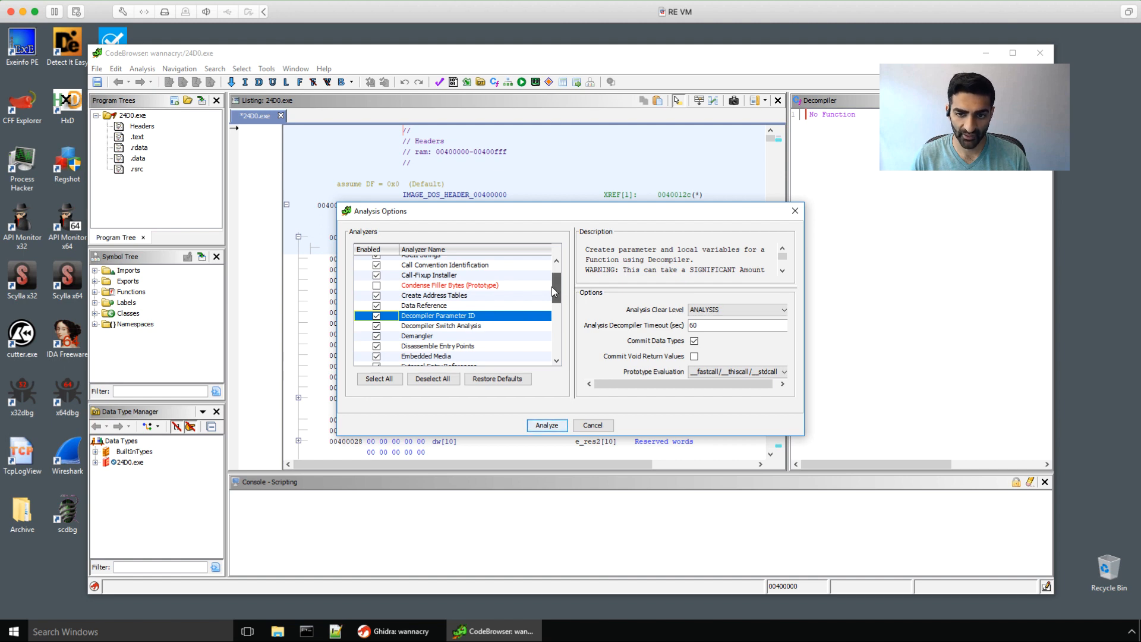
scroll(550, 297, down, 5)
scroll(550, 344, down, 2)
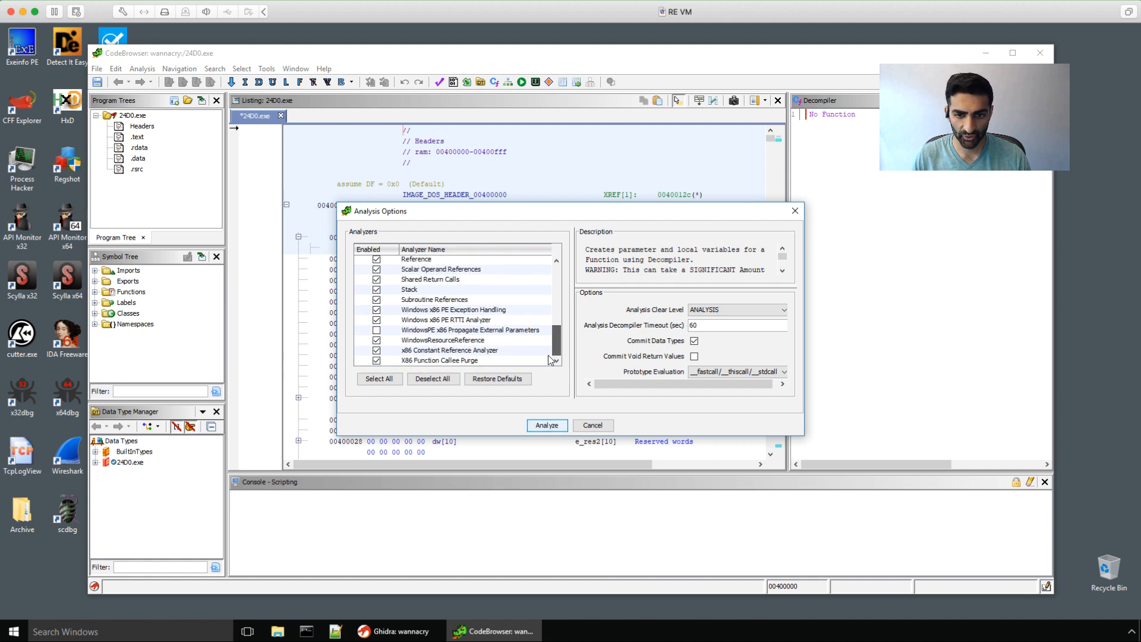
click(378, 329)
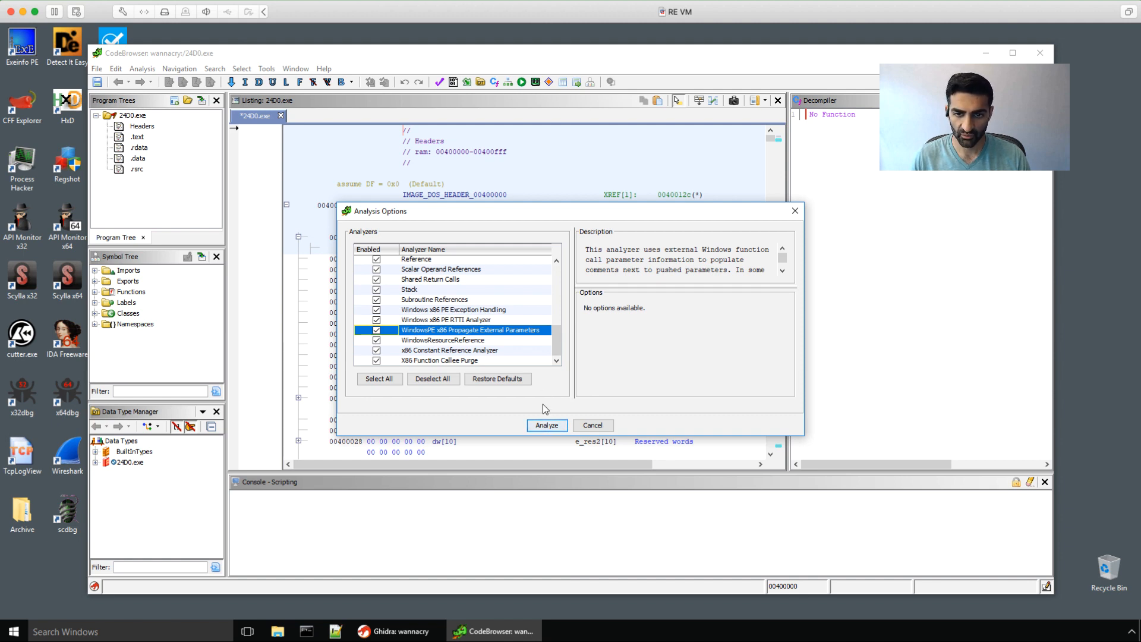
click(537, 427)
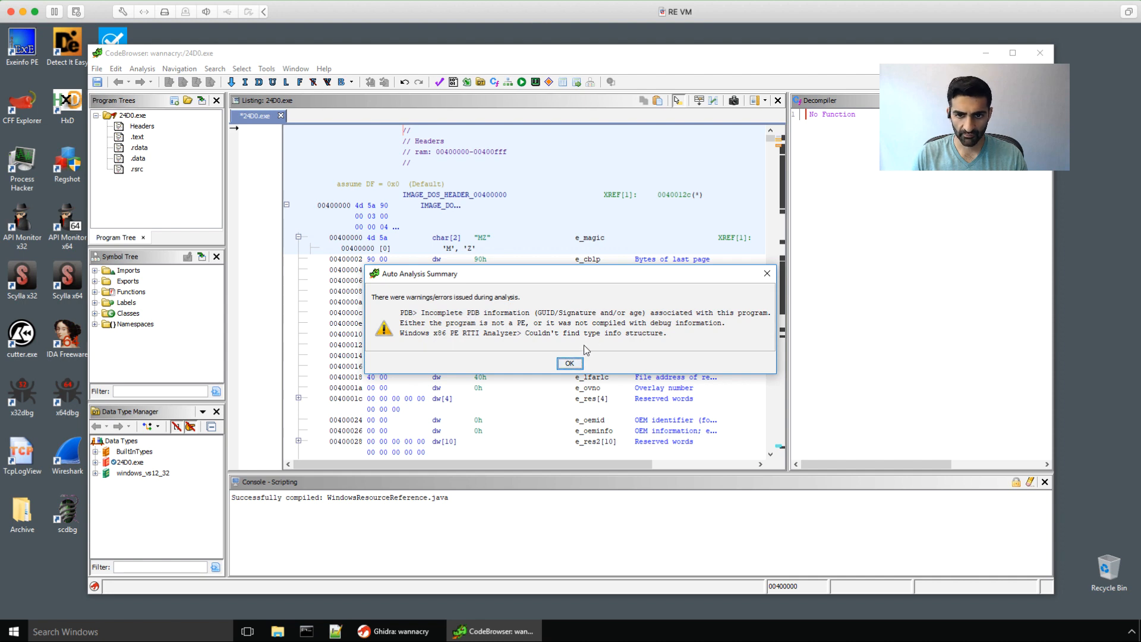
click(569, 363)
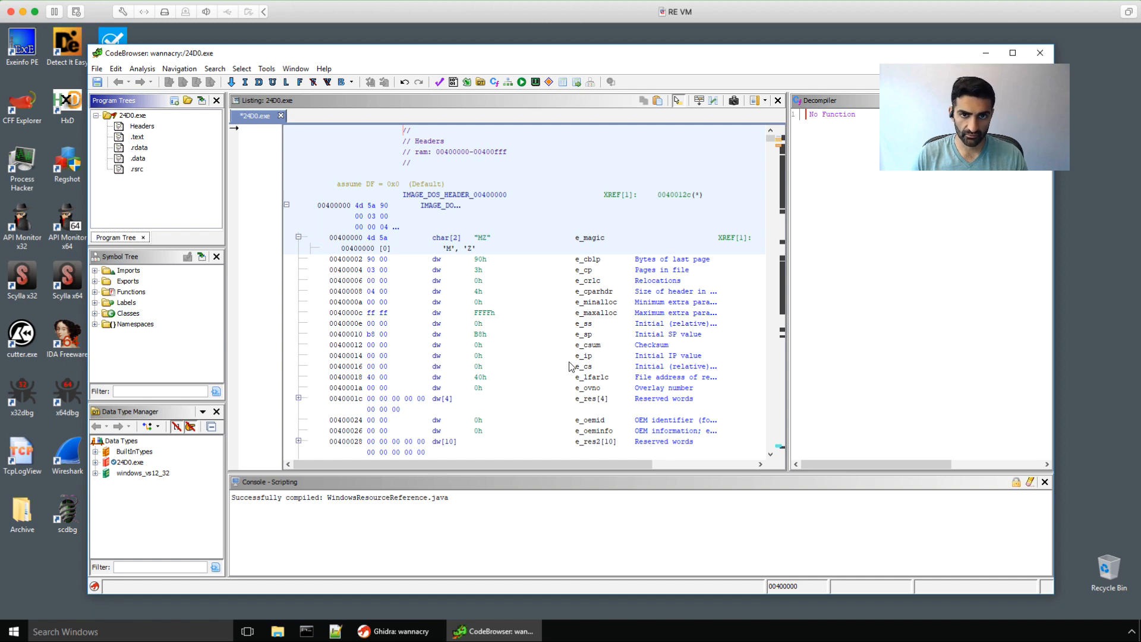
Maximize the CodeBrowser window and set the Listing Display font to size 14 bold in the tool options.
double_click(501, 54)
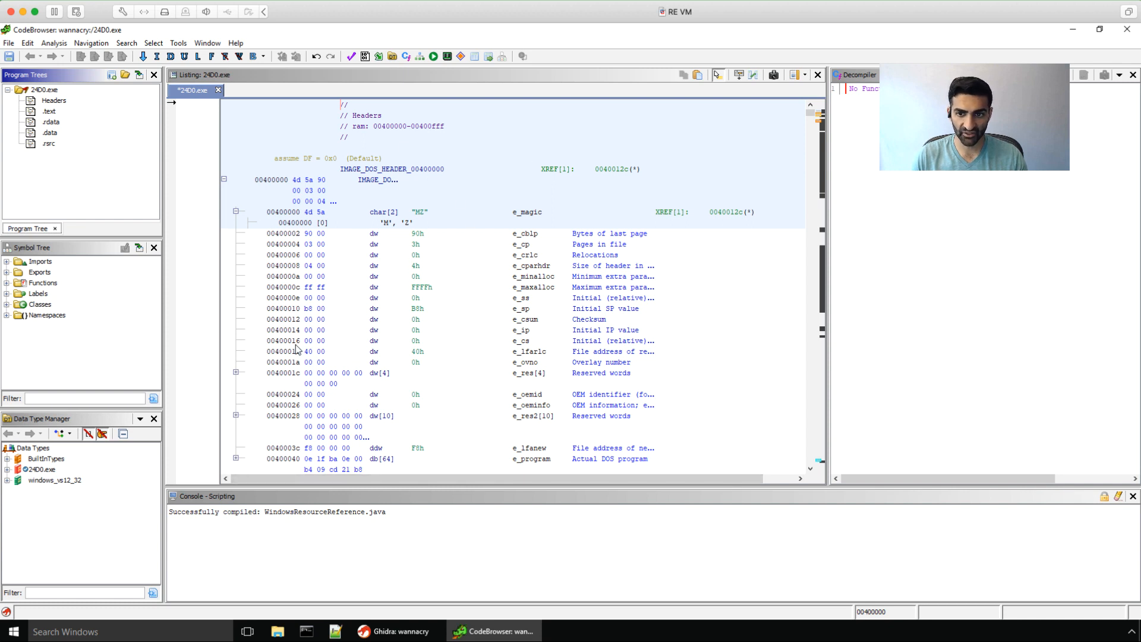
mouse_move(297, 349)
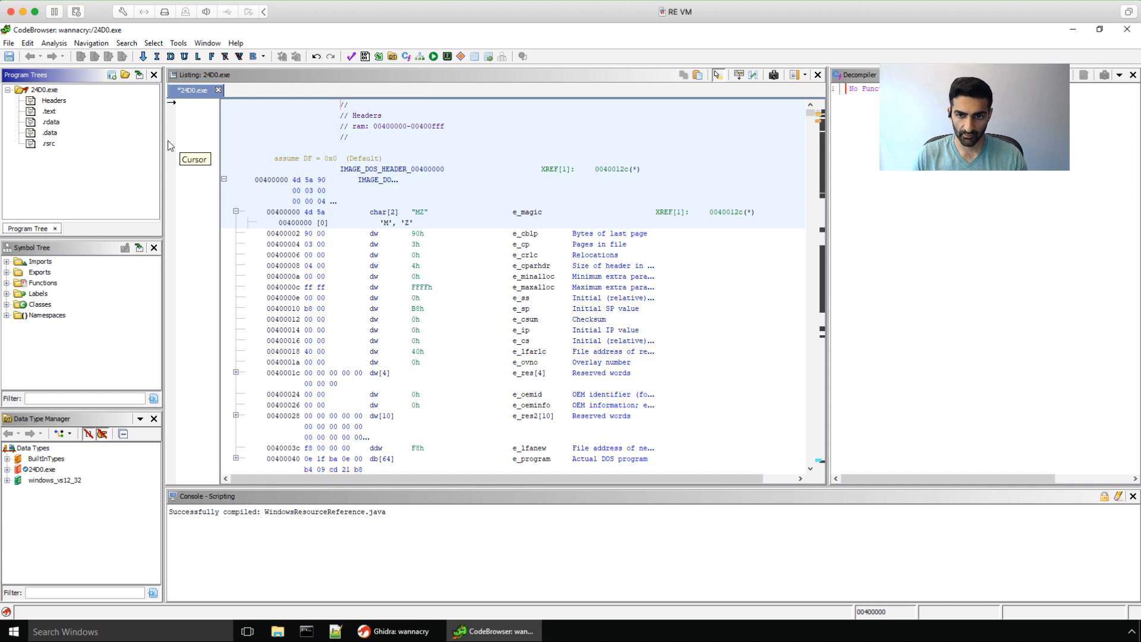
click(28, 43)
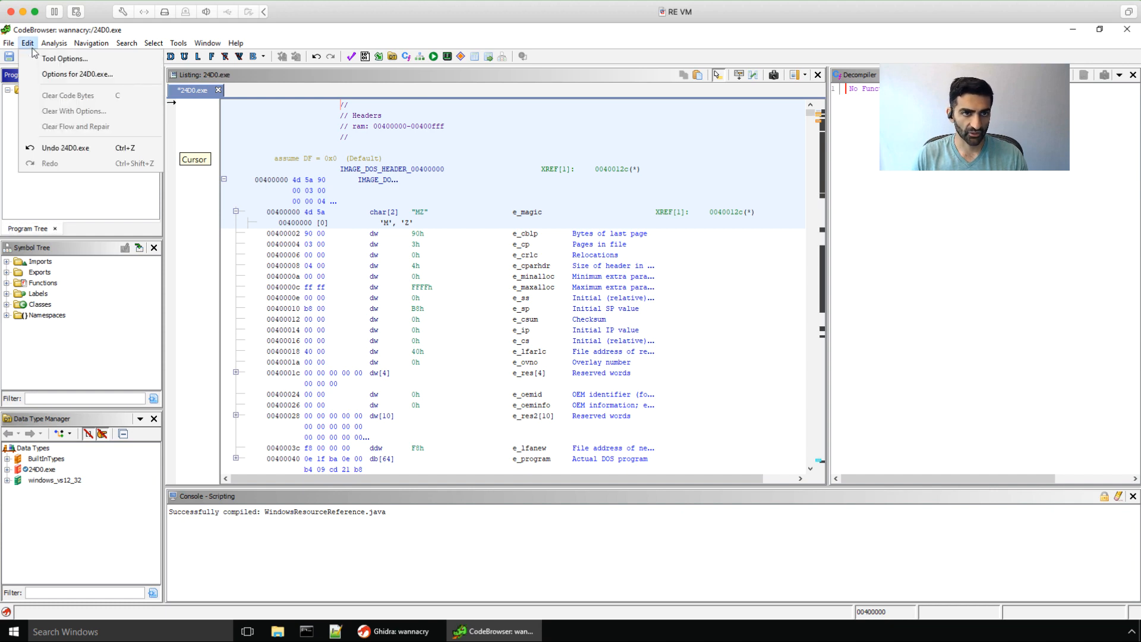
click(39, 59)
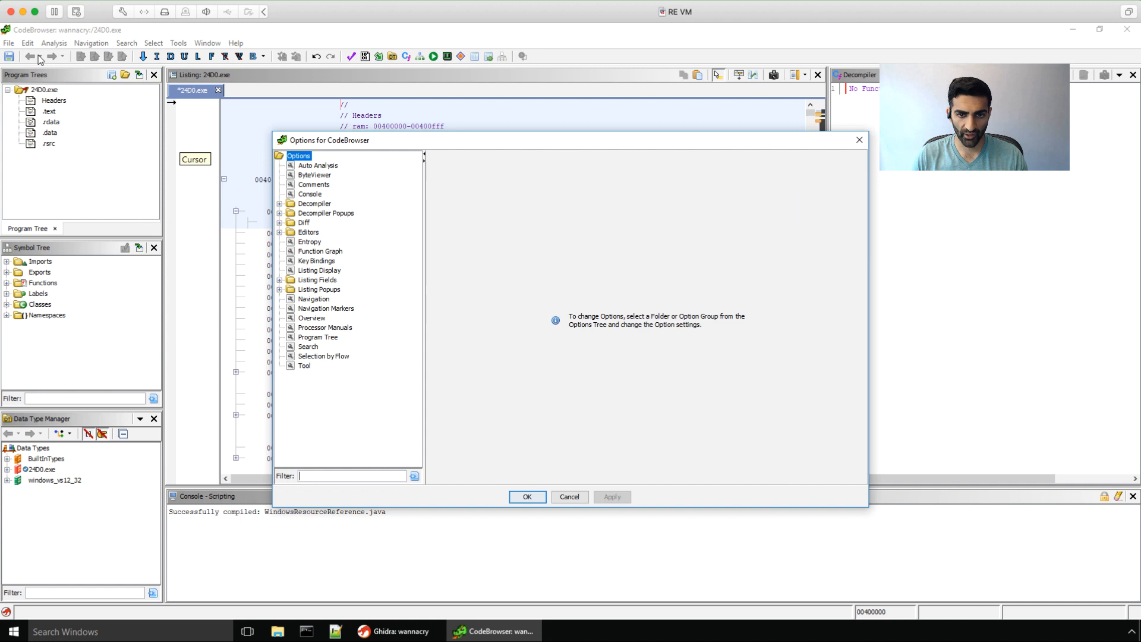
click(307, 270)
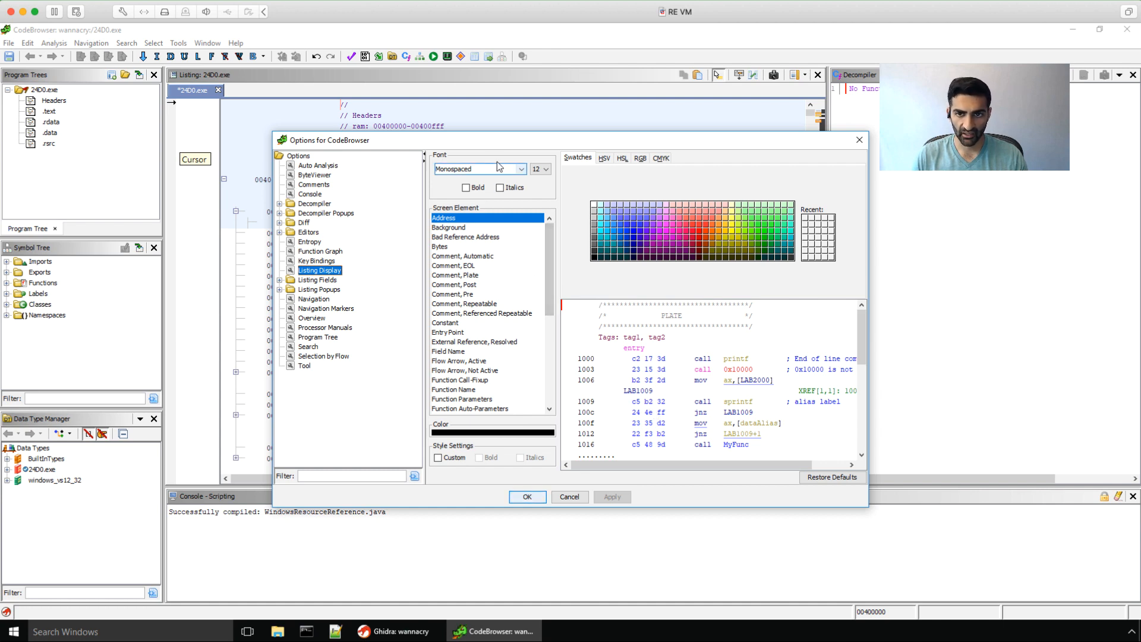
click(540, 168)
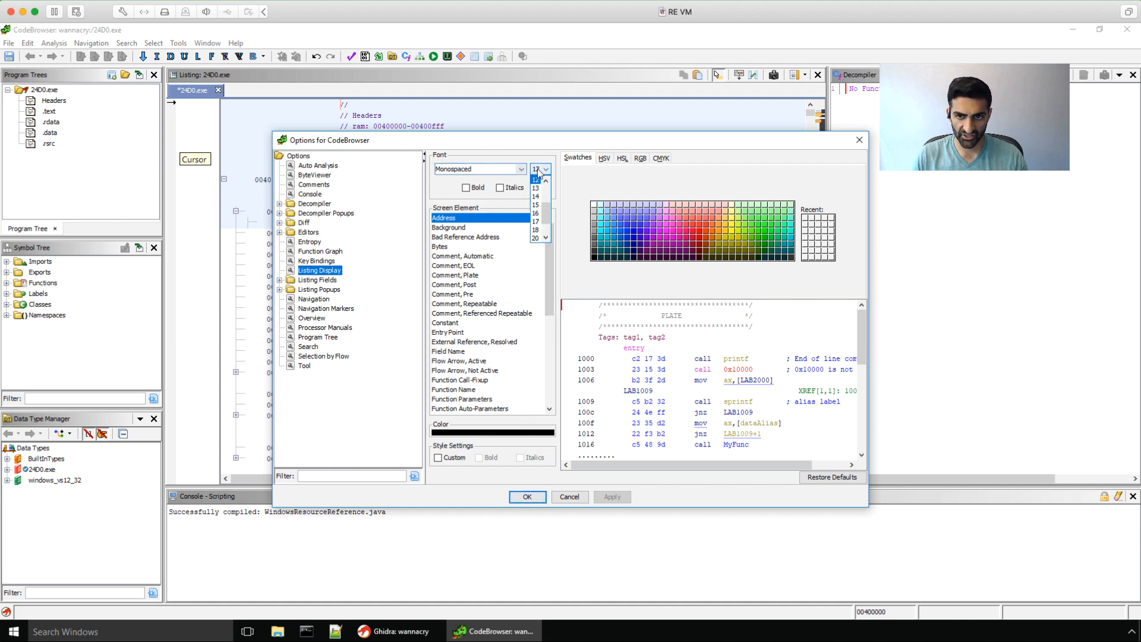
click(533, 202)
click(466, 187)
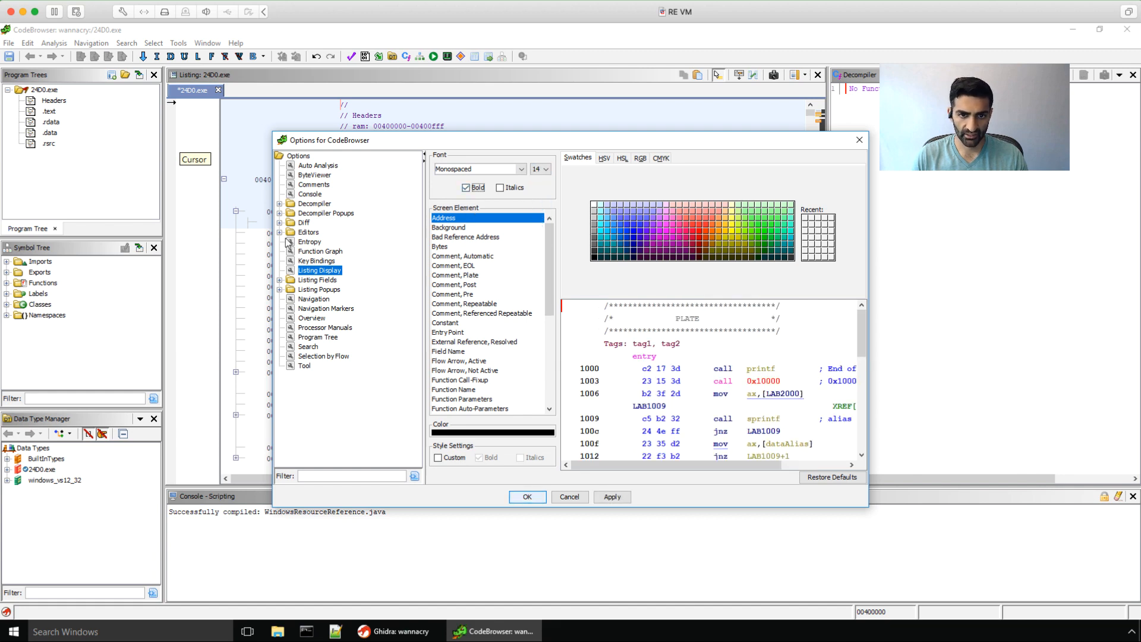
Set Maximum Lines To Display to 1 for the listing's Bytes Field.
click(280, 280)
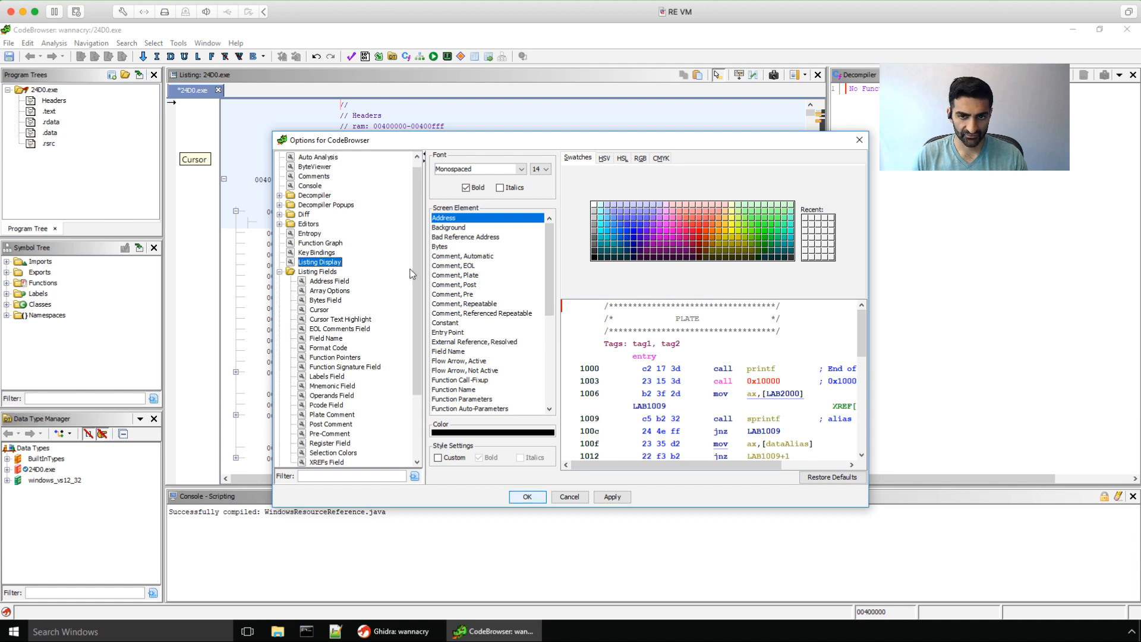
scroll(410, 297, down, 1)
scroll(410, 297, down, 2)
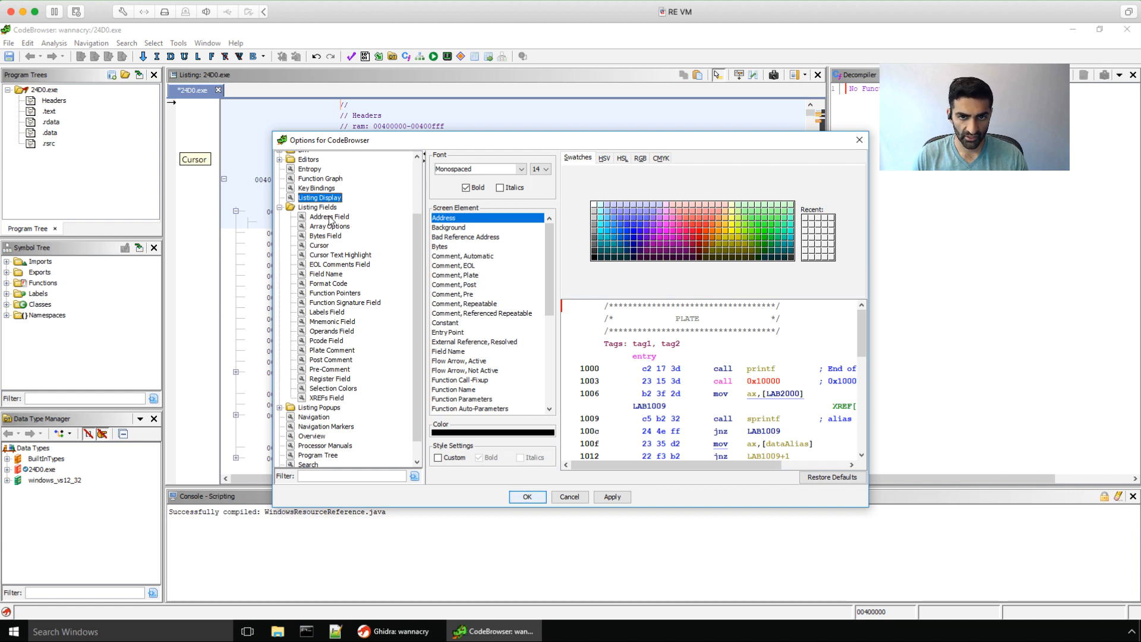
click(331, 236)
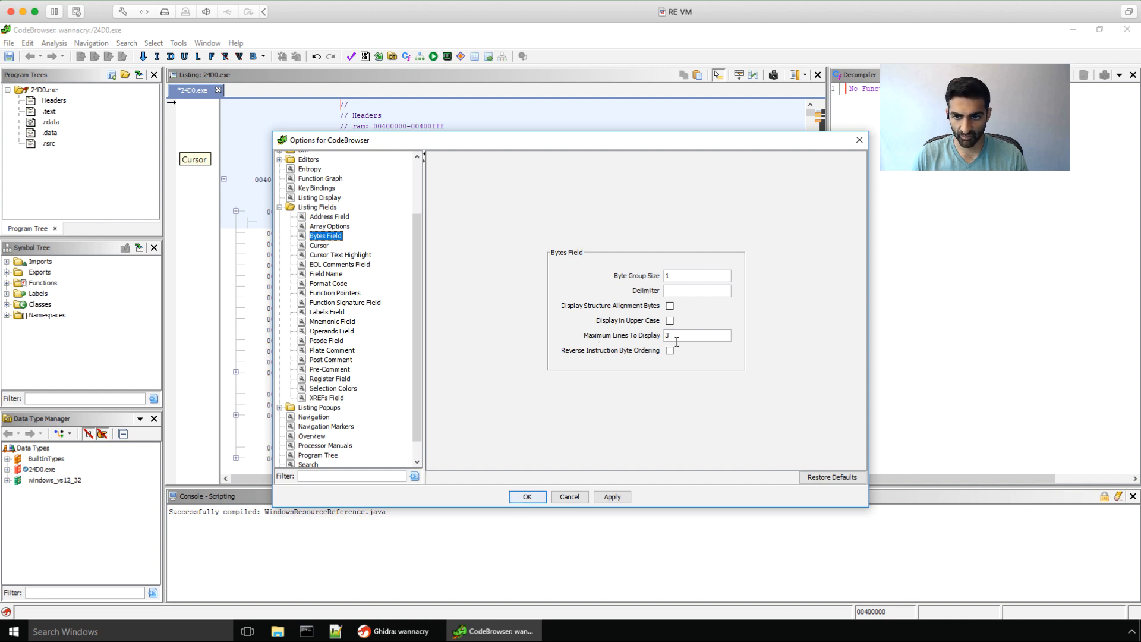
drag(688, 341, 653, 334)
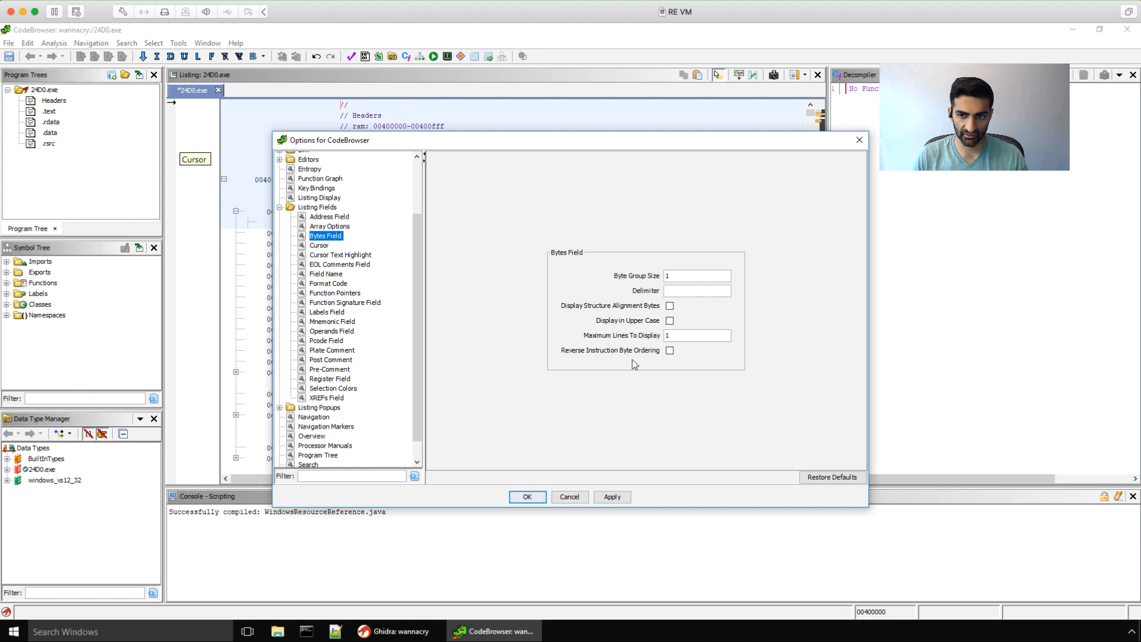
Set the mouse button that activates Cursor Text Highlight to LEFT.
click(323, 256)
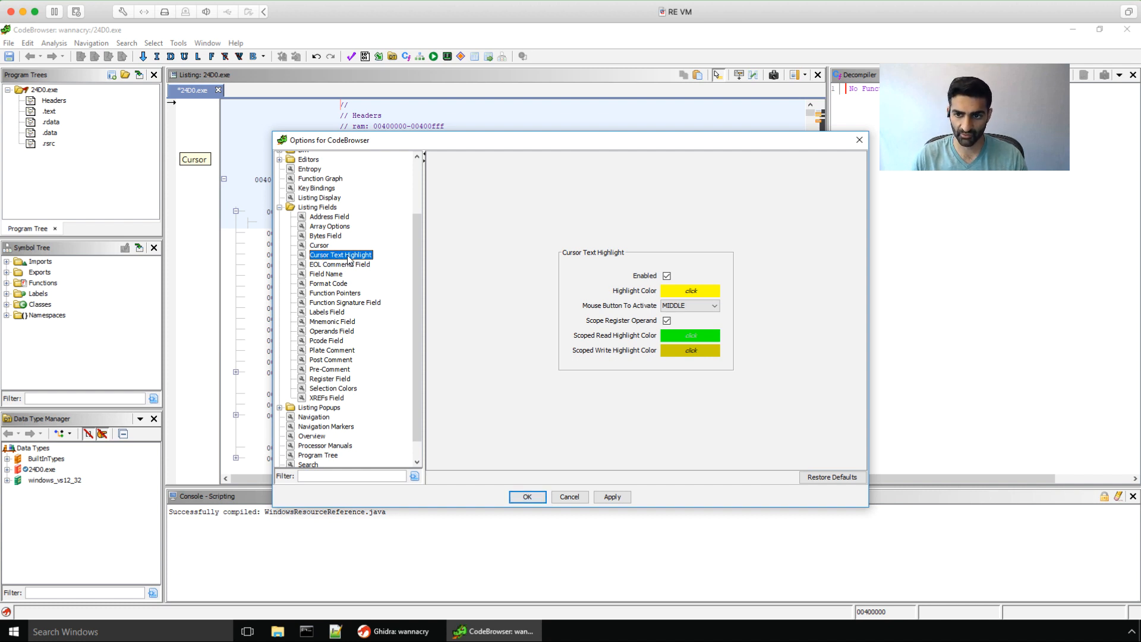
click(681, 307)
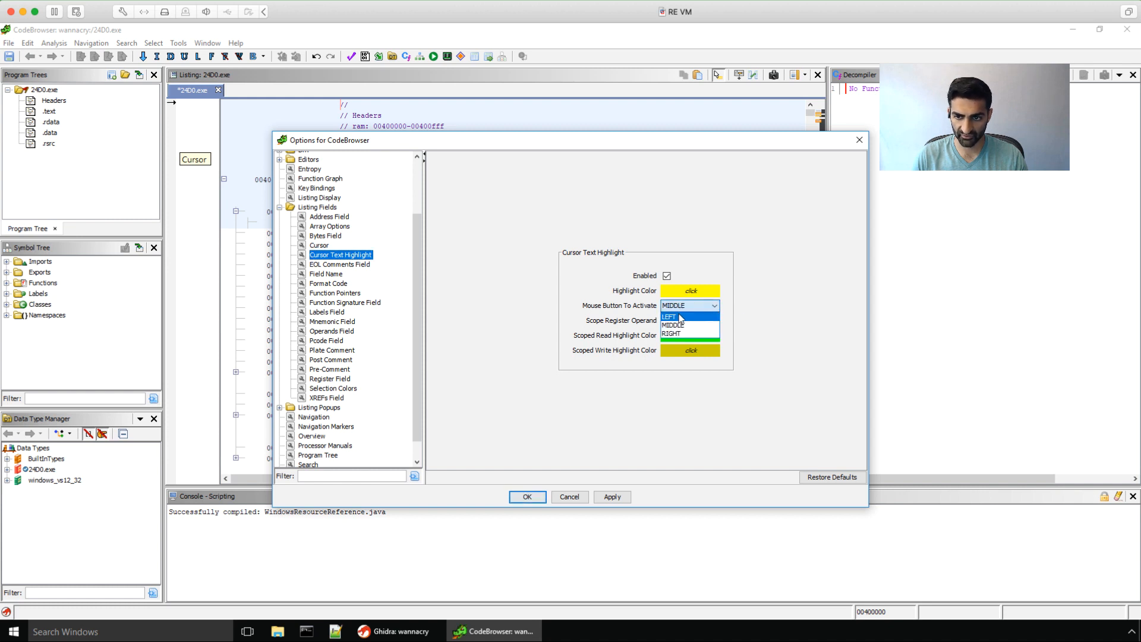
click(681, 317)
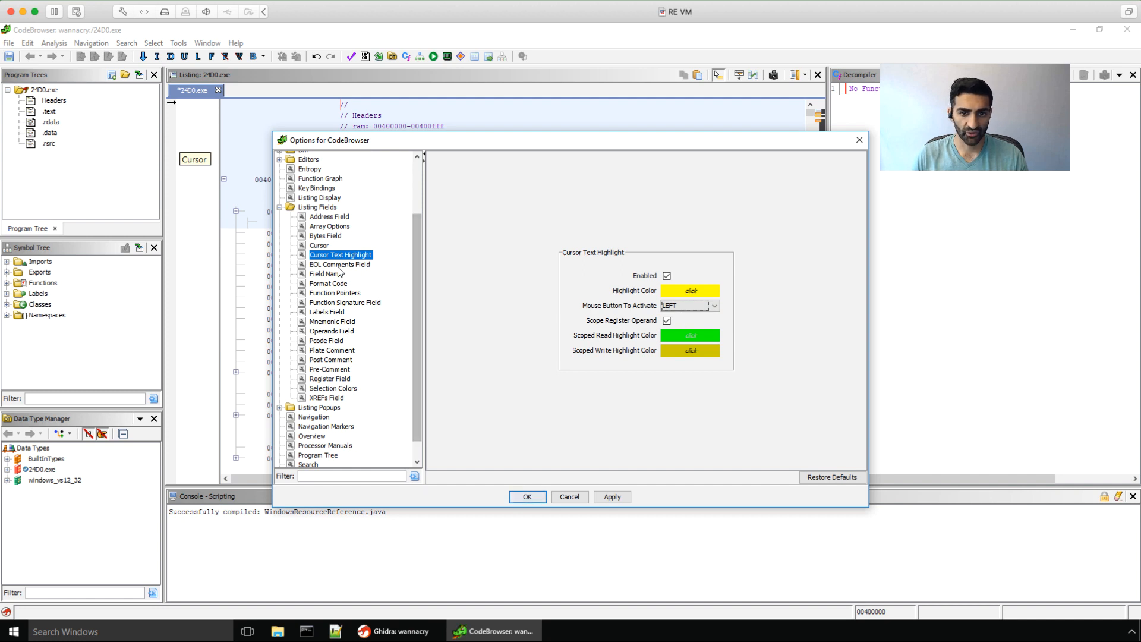
Enable Show Semicolon at Start of Each Line for EOL comments and Add Space After Separator for operands, and accept the options.
click(338, 266)
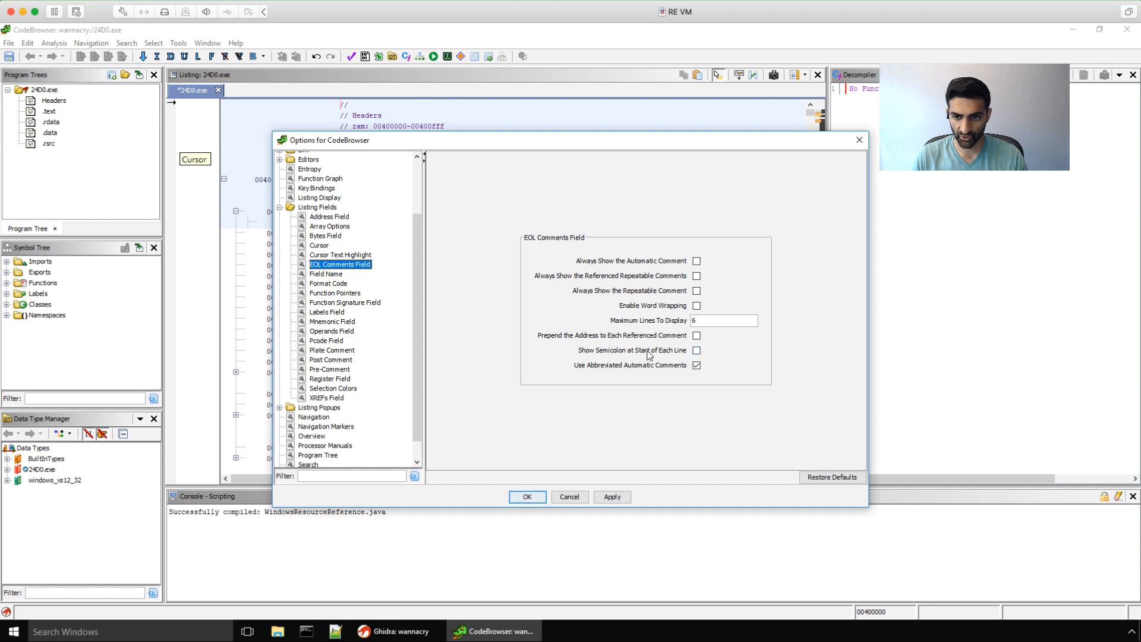
click(696, 350)
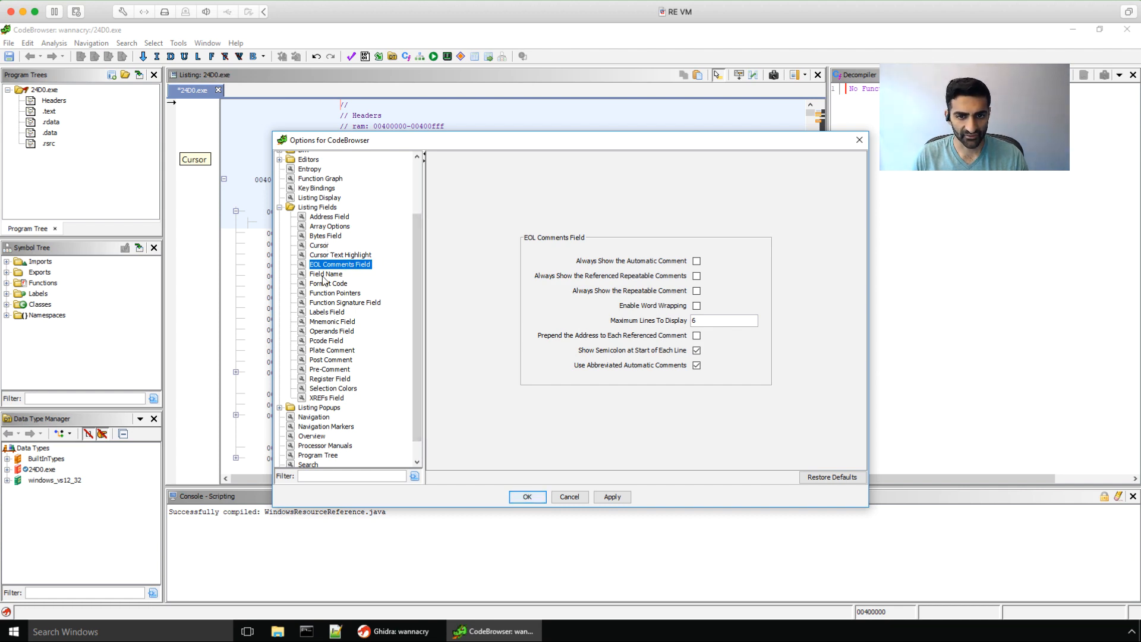
click(327, 332)
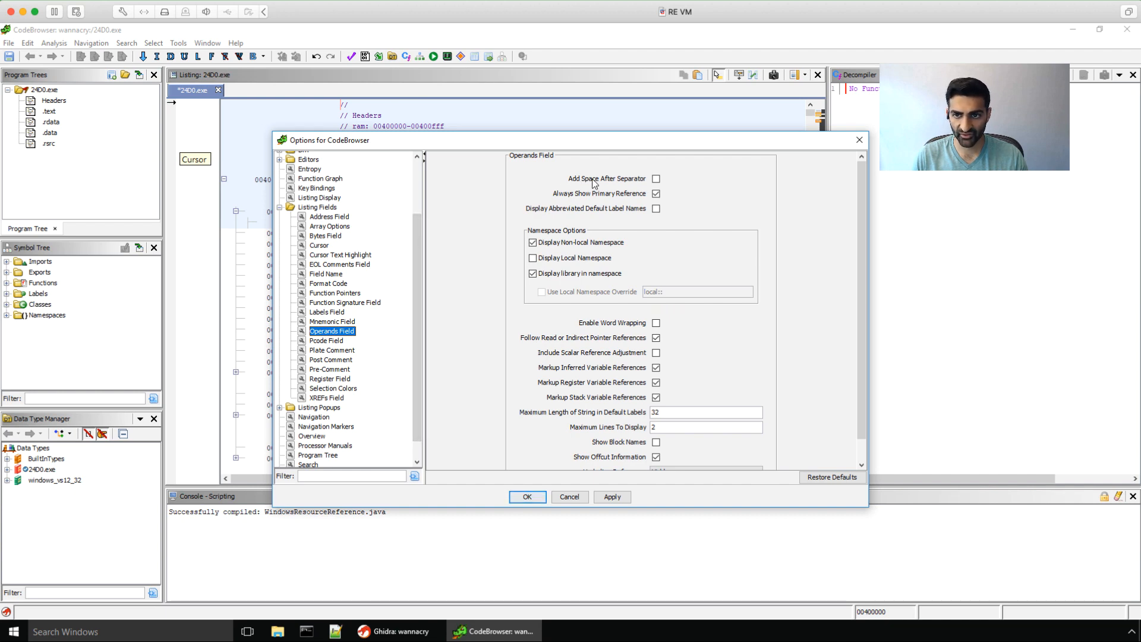
click(655, 179)
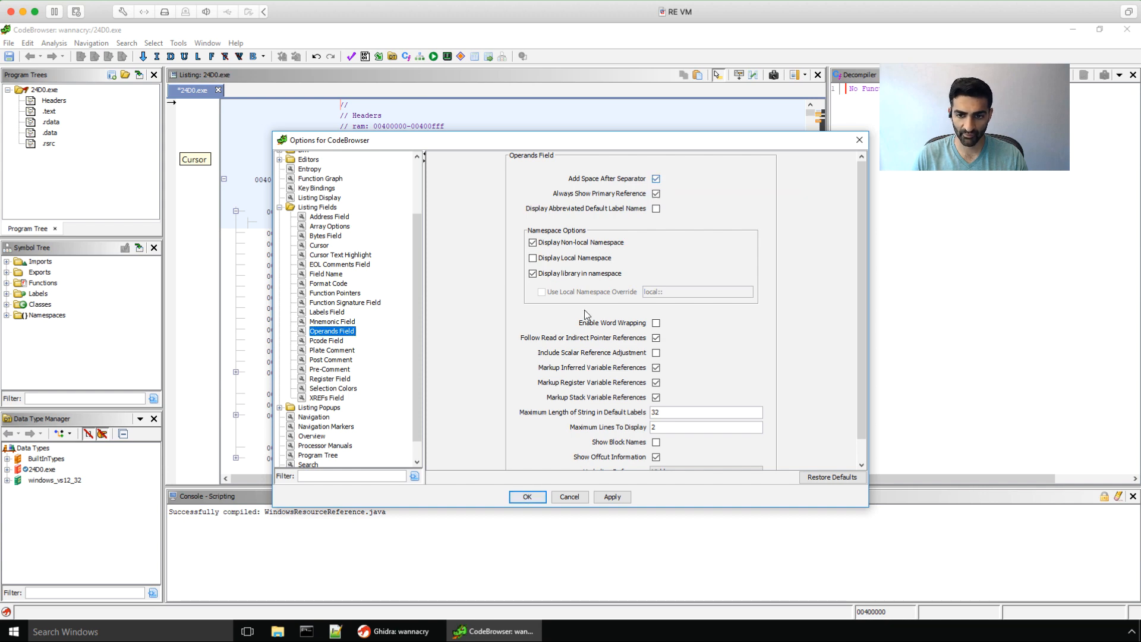
click(524, 496)
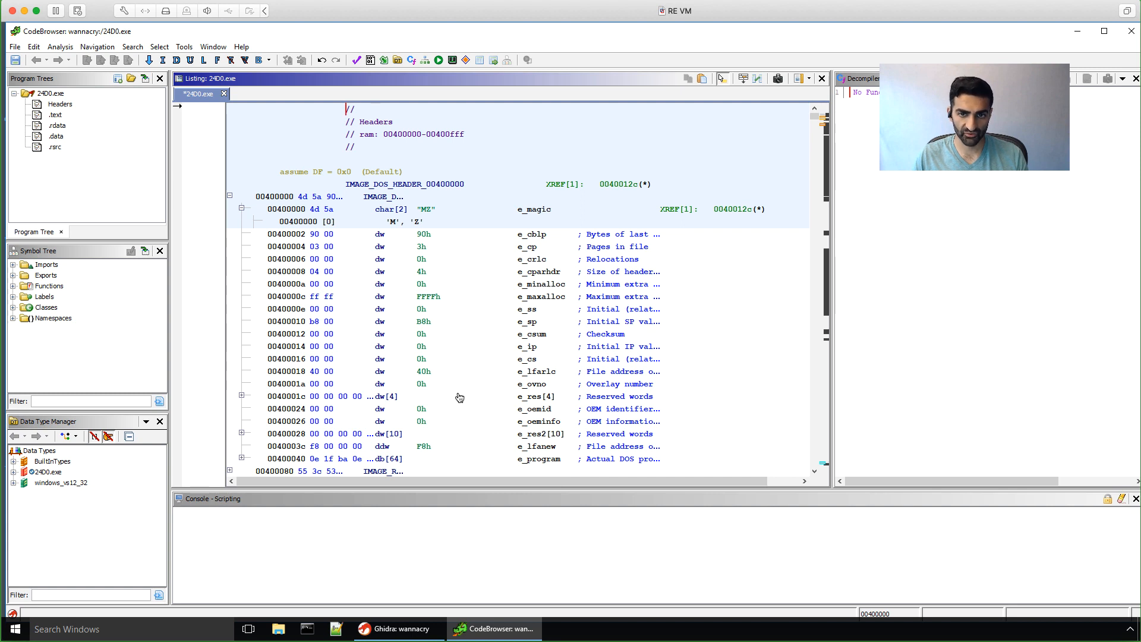
Look up the Ghidra help page on Symbol References and close it.
click(209, 47)
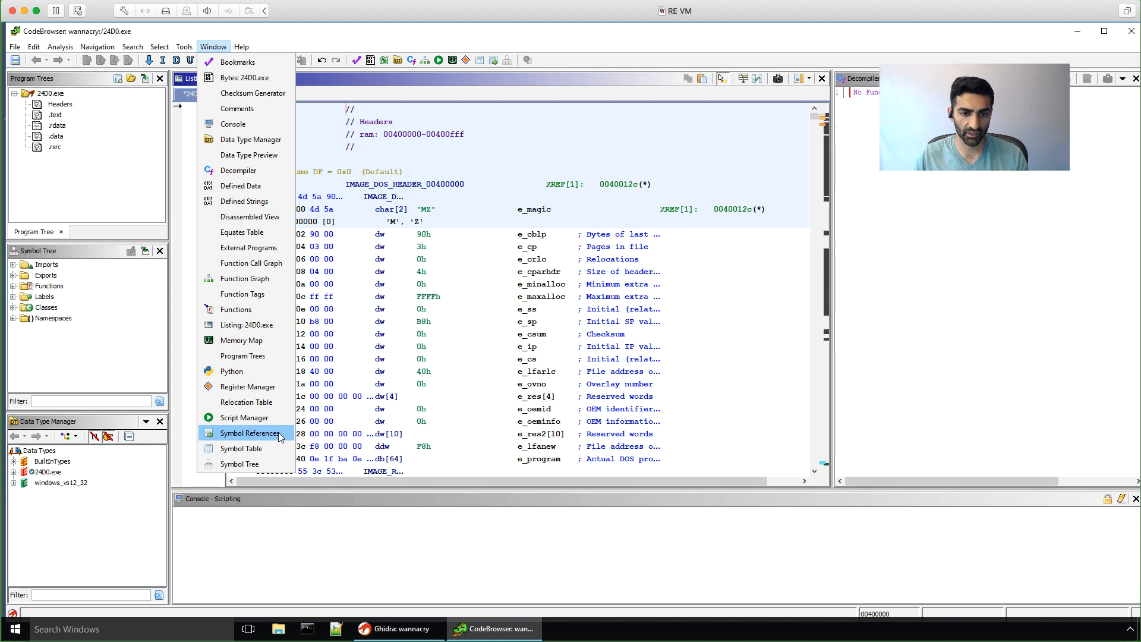
key(F1)
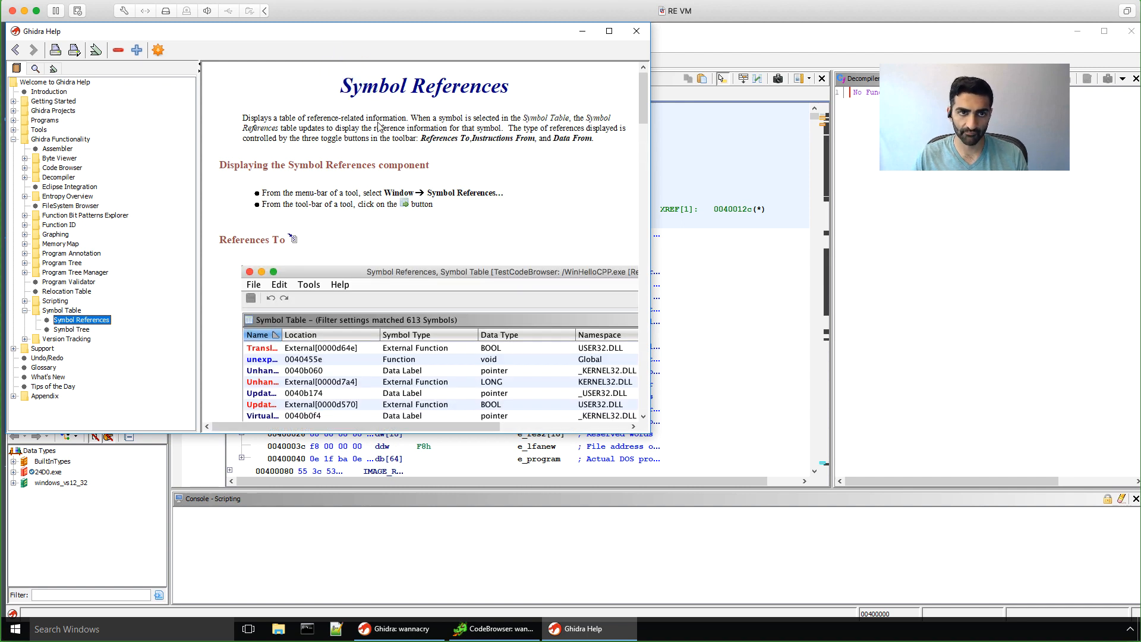
click(637, 33)
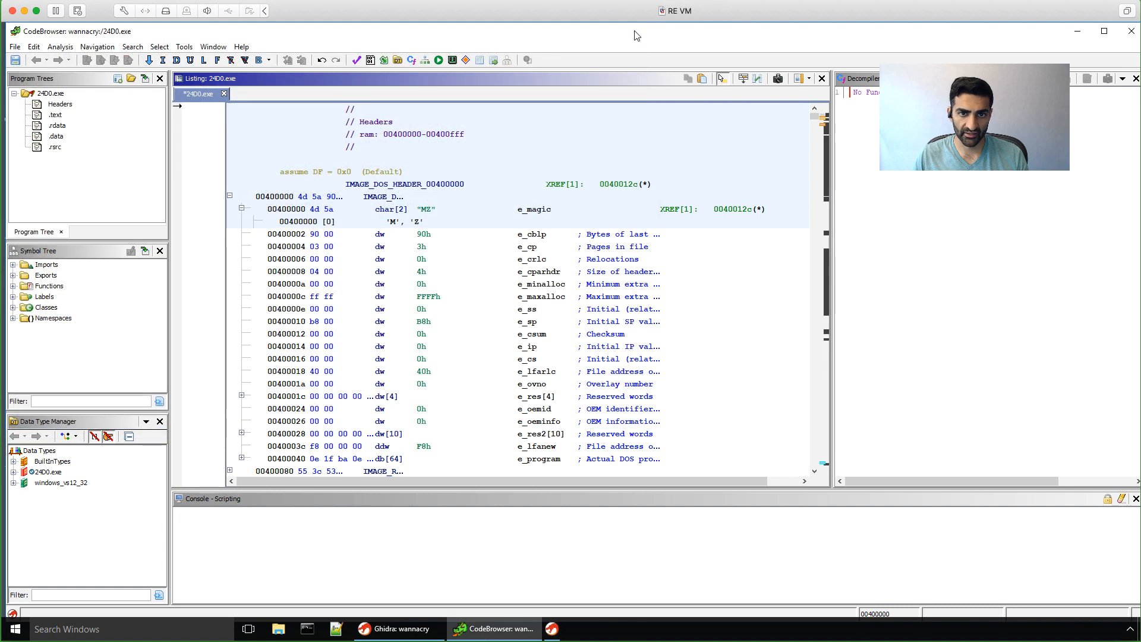
Open Symbol References with the Symbol Table and sort the symbols by source in descending order to browse the imported functions.
click(211, 47)
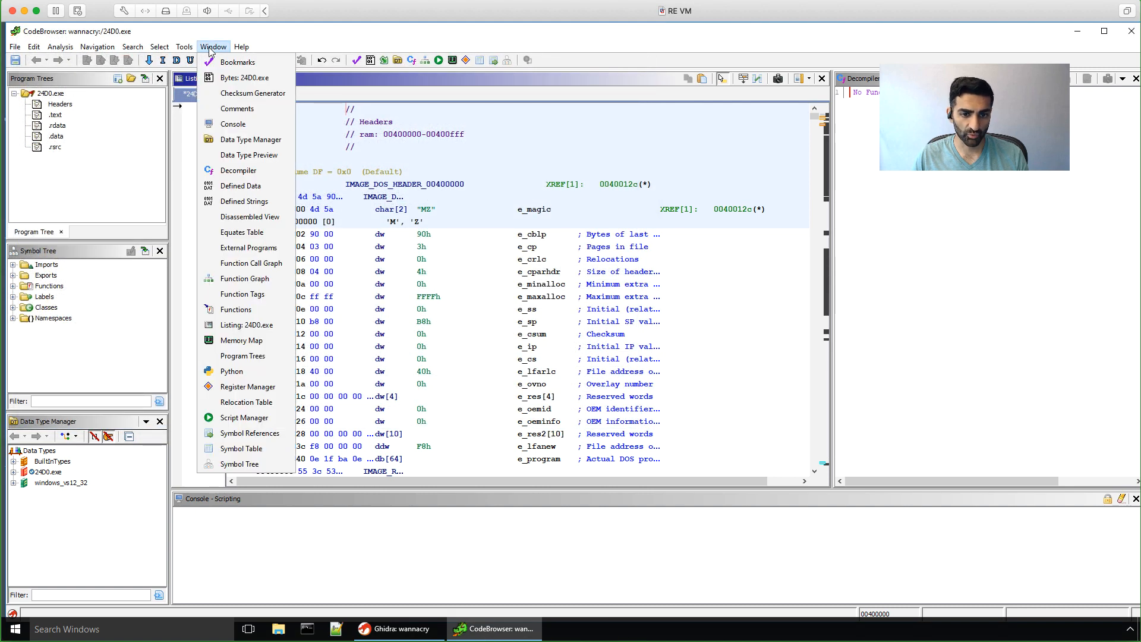
click(262, 434)
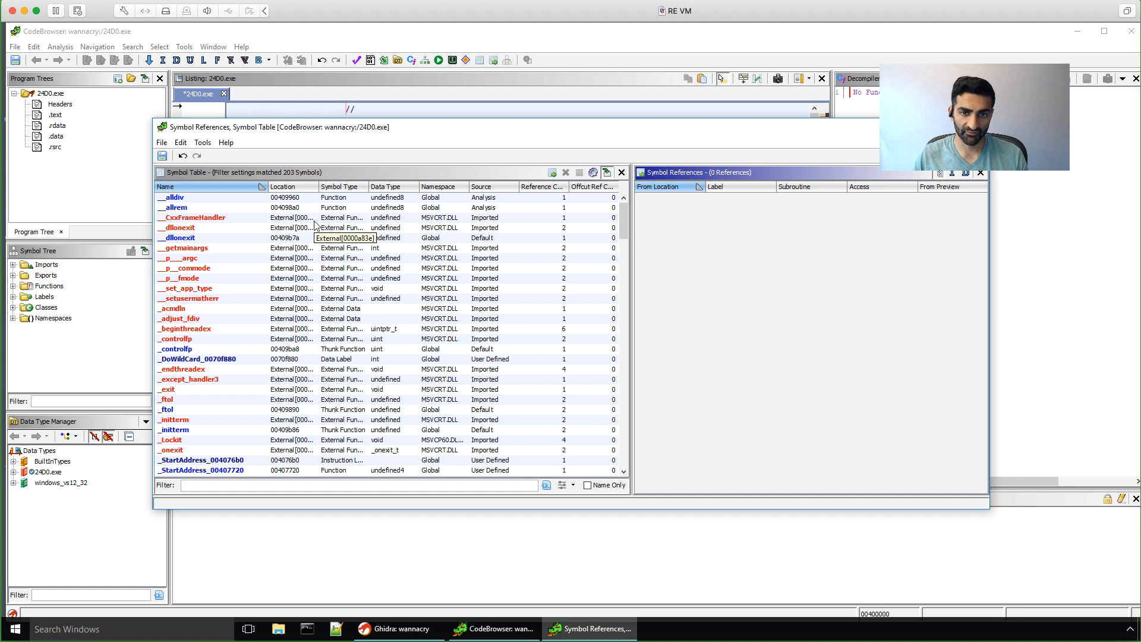
click(486, 188)
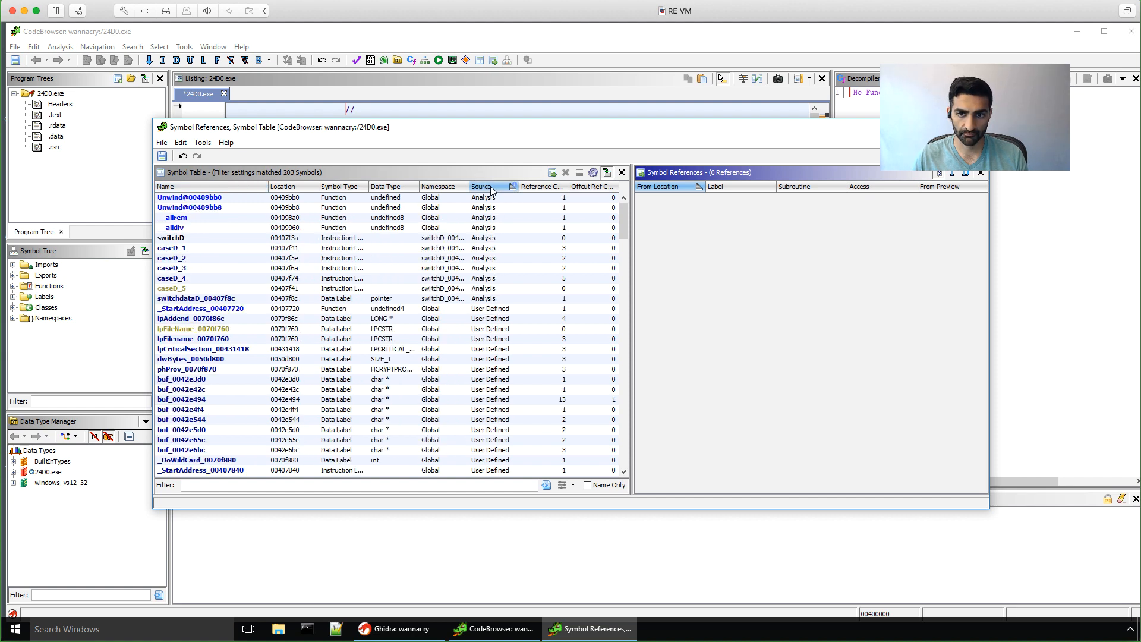
click(490, 188)
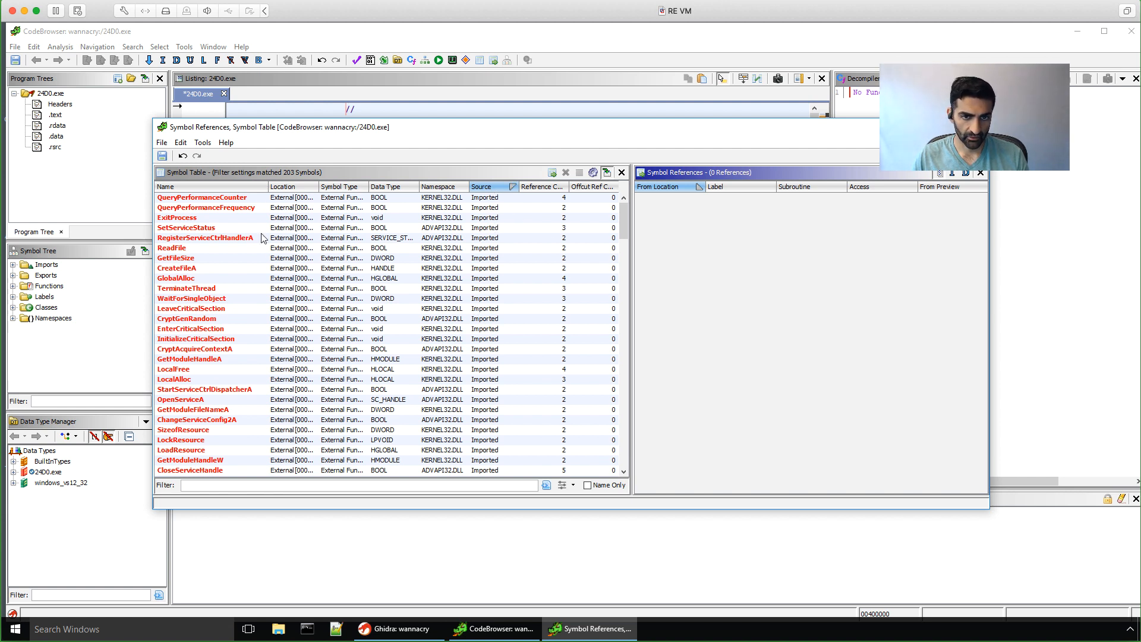
drag(622, 230, 623, 249)
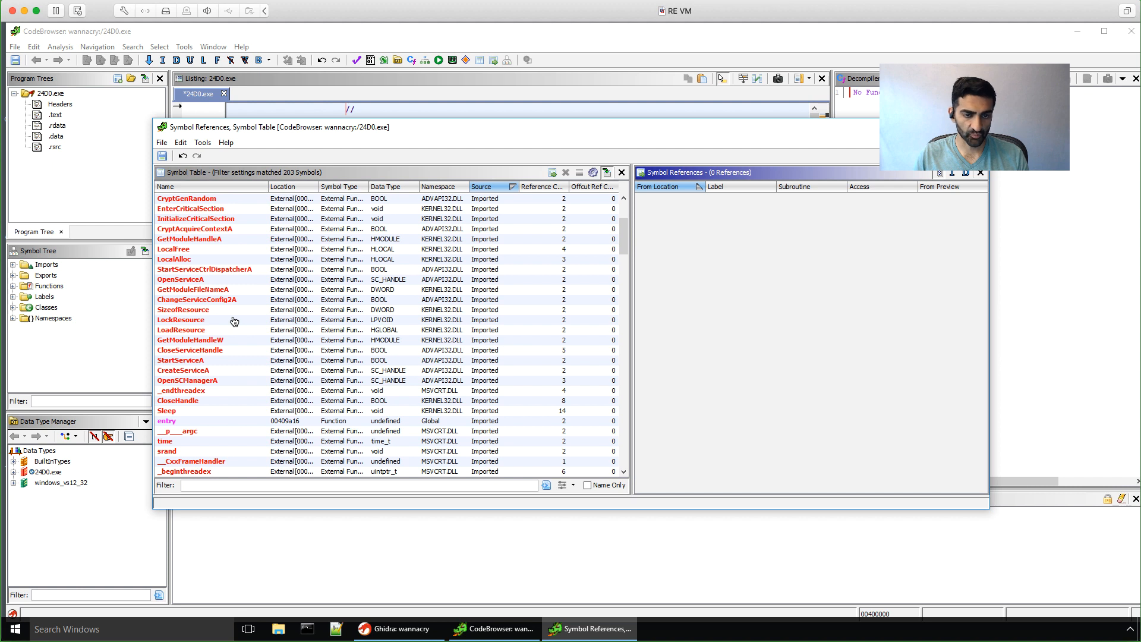
Go to the call reference of the imported LoadResource function in the listing and highlight all occurrences of the CALL mnemonic.
click(181, 331)
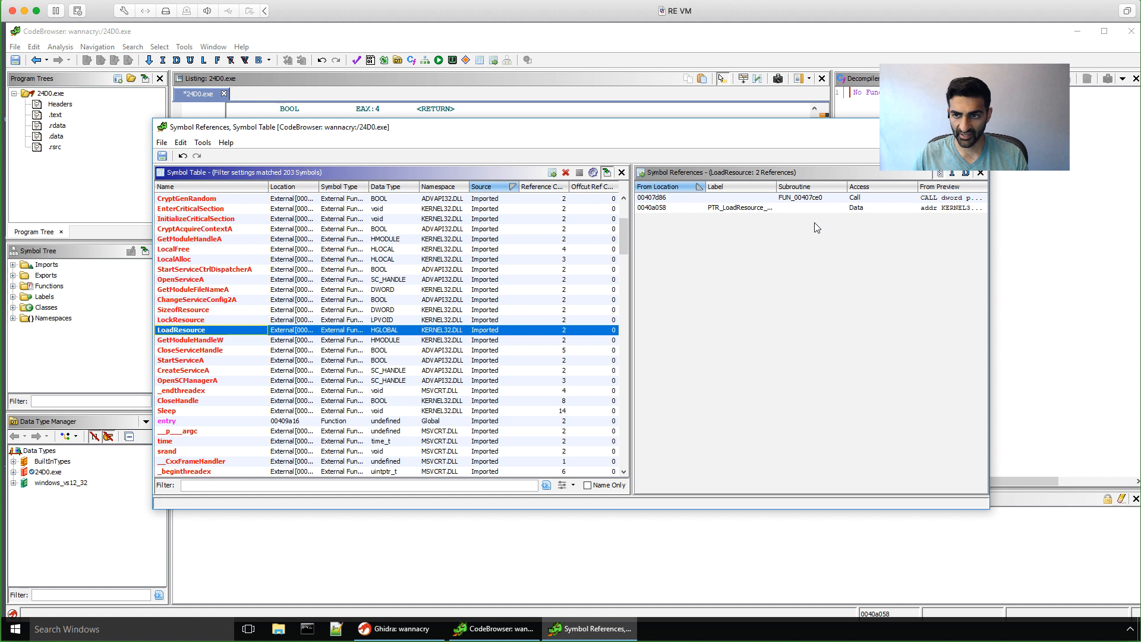
click(858, 201)
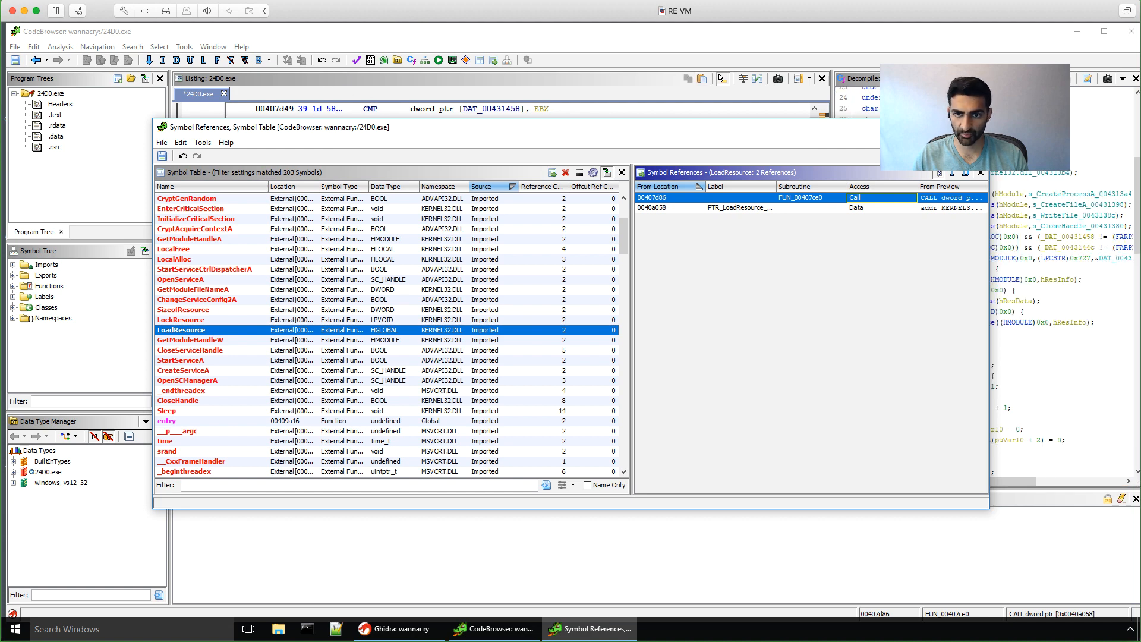
click(926, 127)
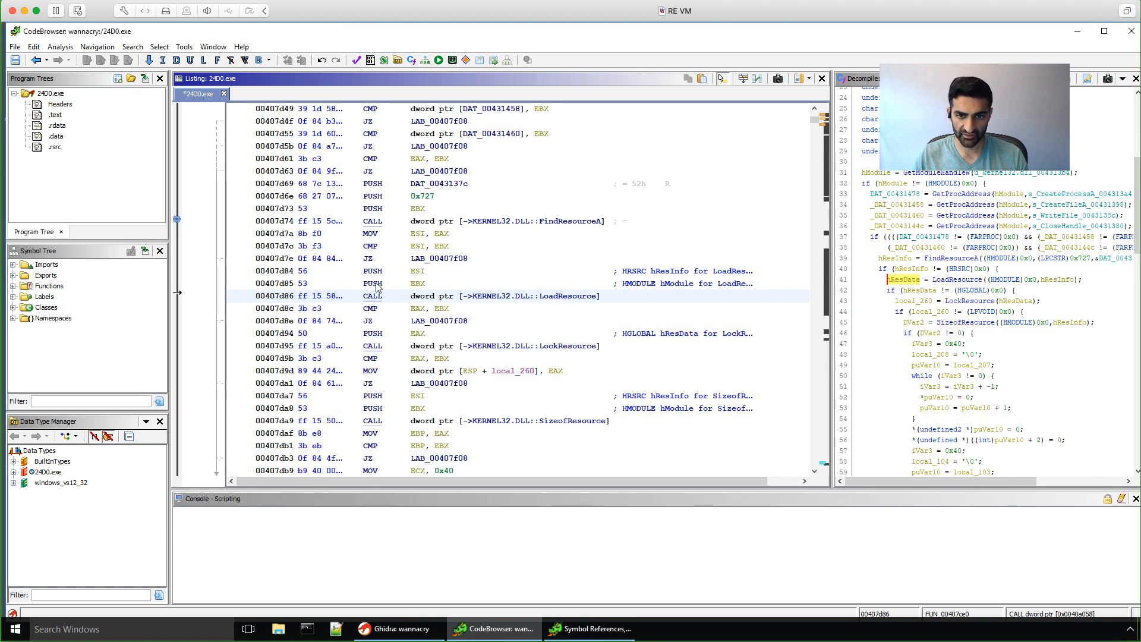
mouse_move(589, 302)
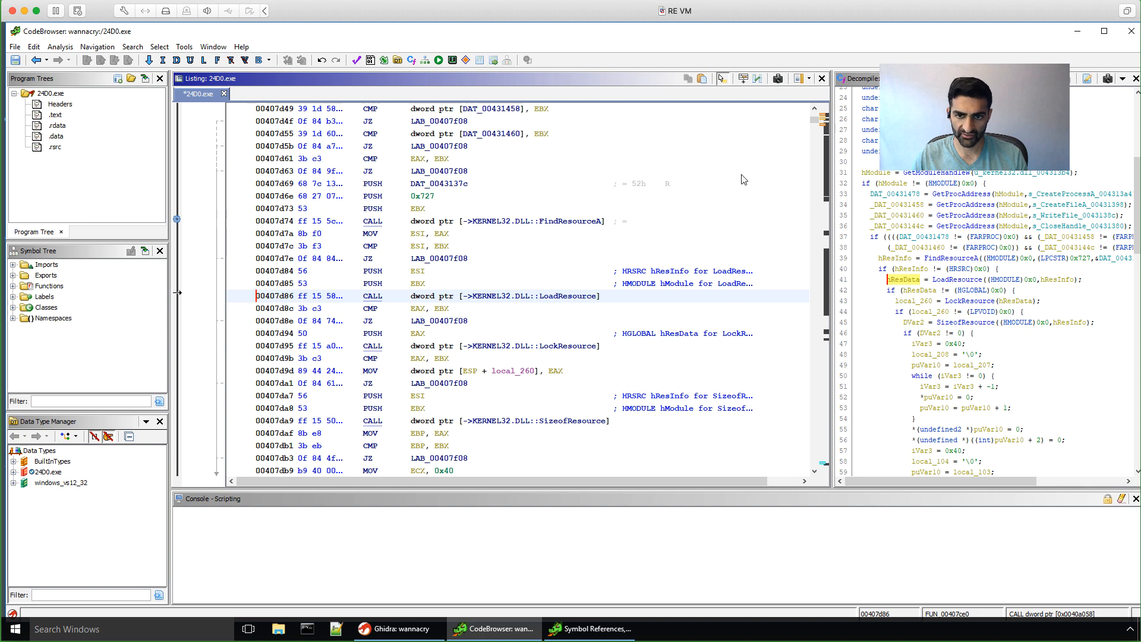
middle_click(372, 296)
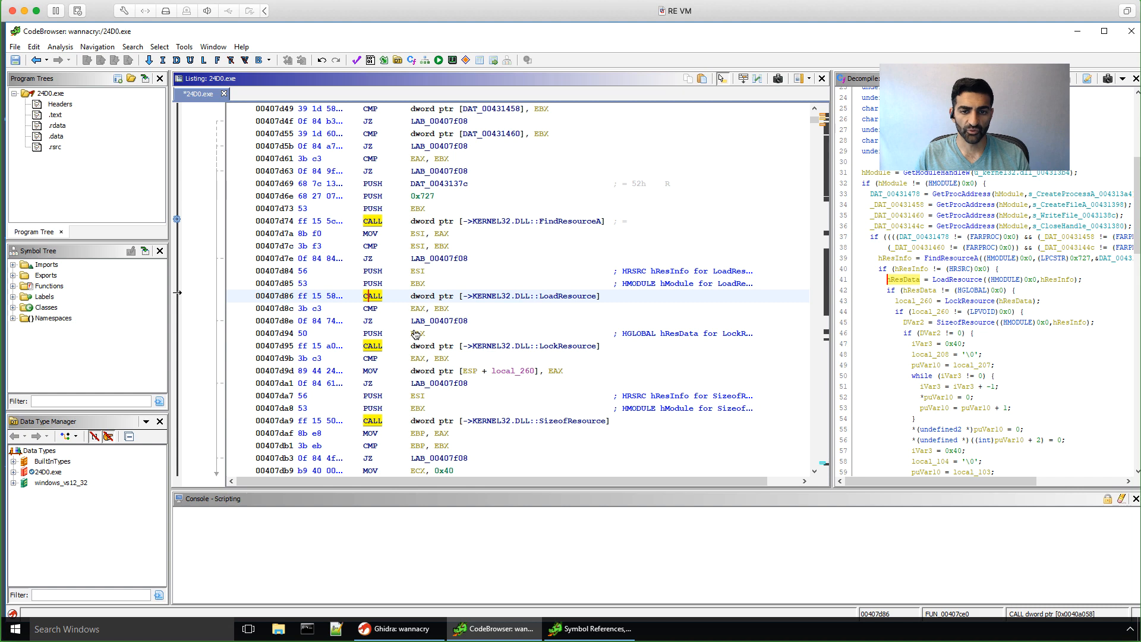
Open the function graph of FUN_00407ce0 and view its overall block structure.
click(210, 47)
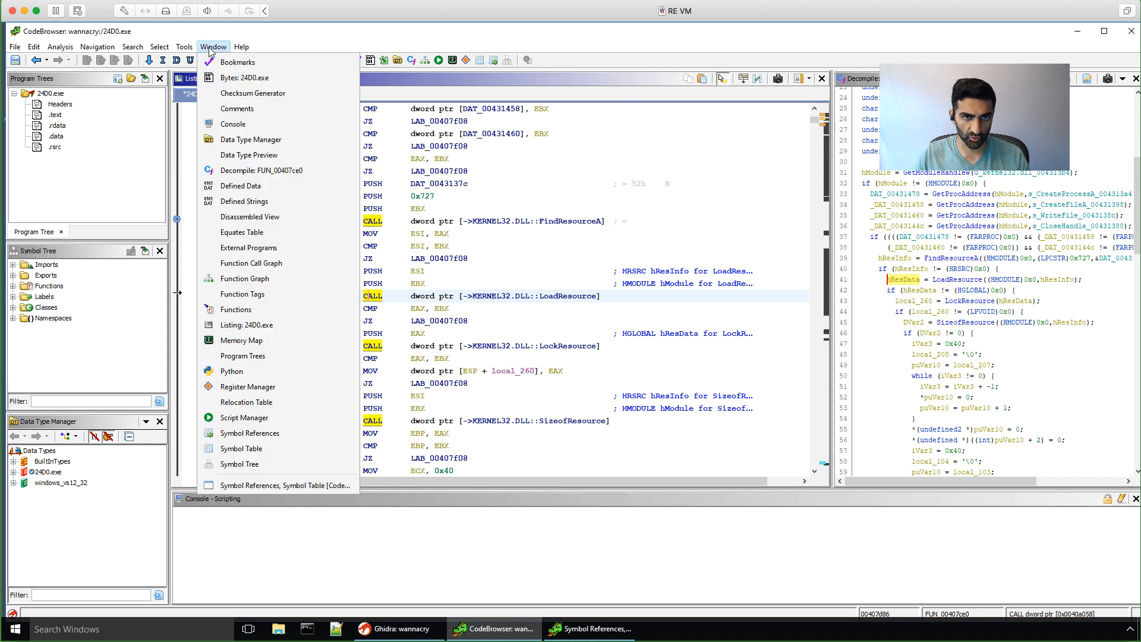
click(269, 280)
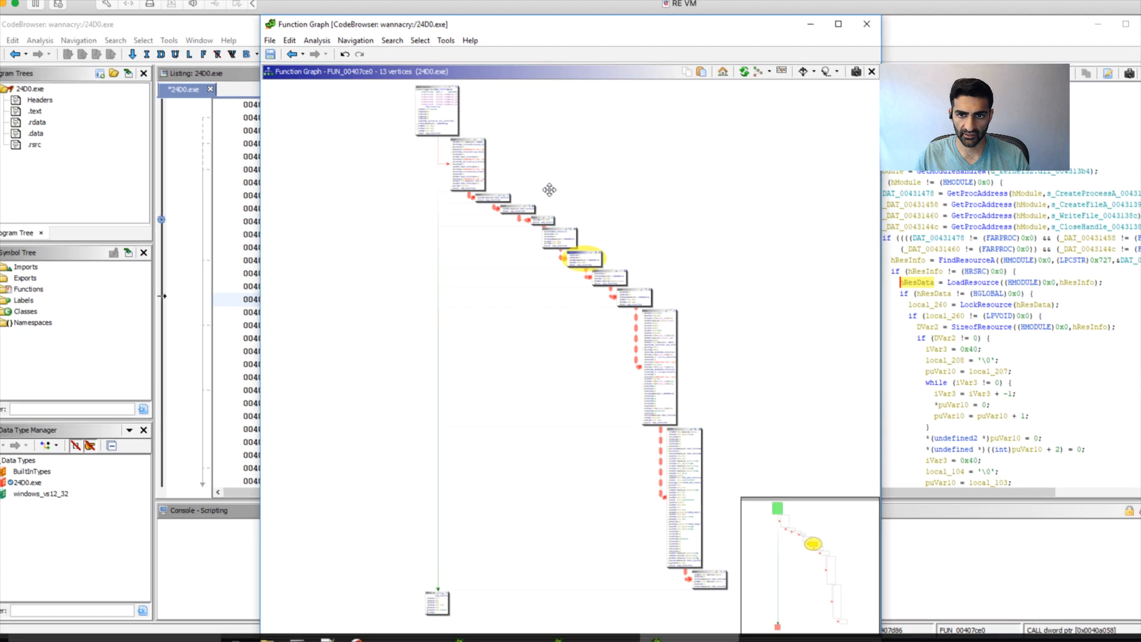
scroll(511, 253, down, 2)
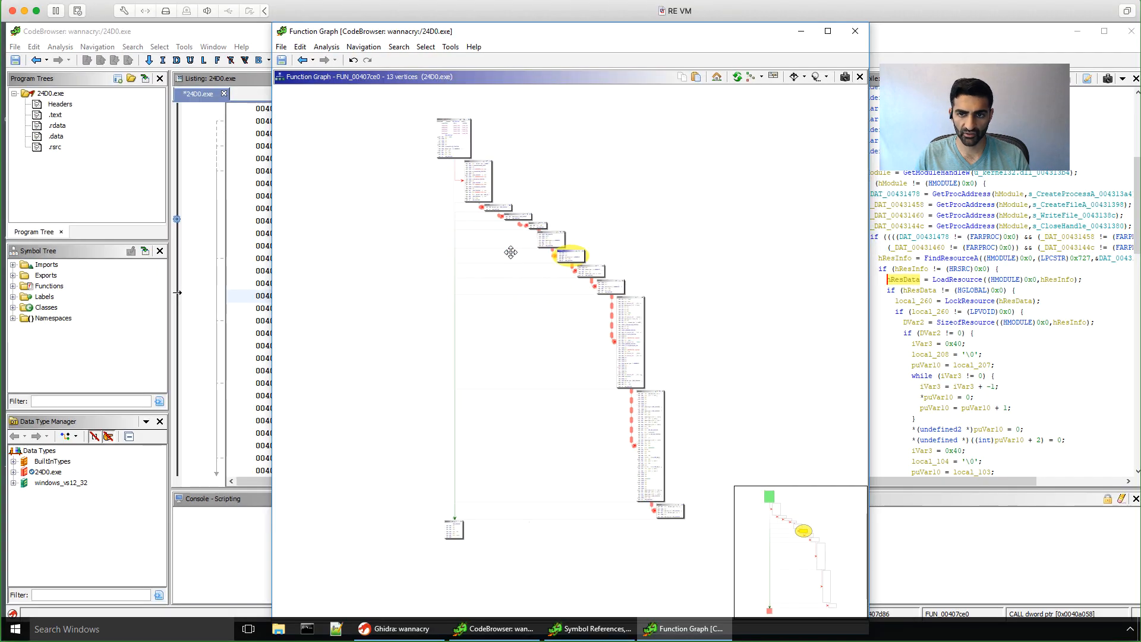
Examine the graph blocks around the LoadResource call and highlight the CALL mnemonic in the block at 00407d69.
scroll(511, 253, up, 5)
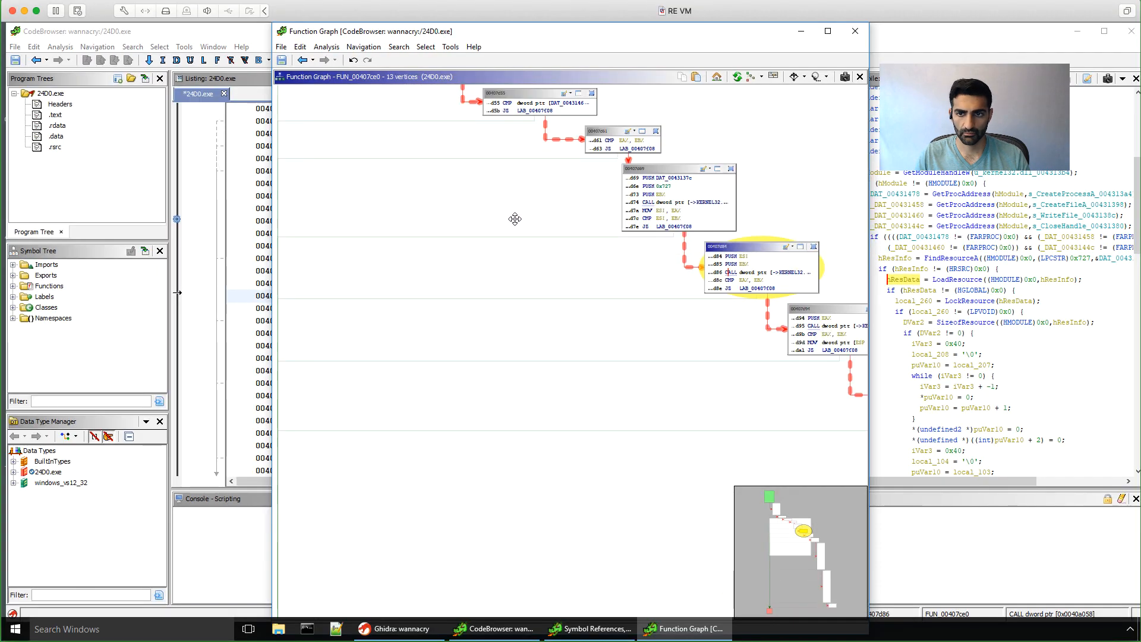
drag(539, 178, 477, 307)
scroll(476, 306, up, 2)
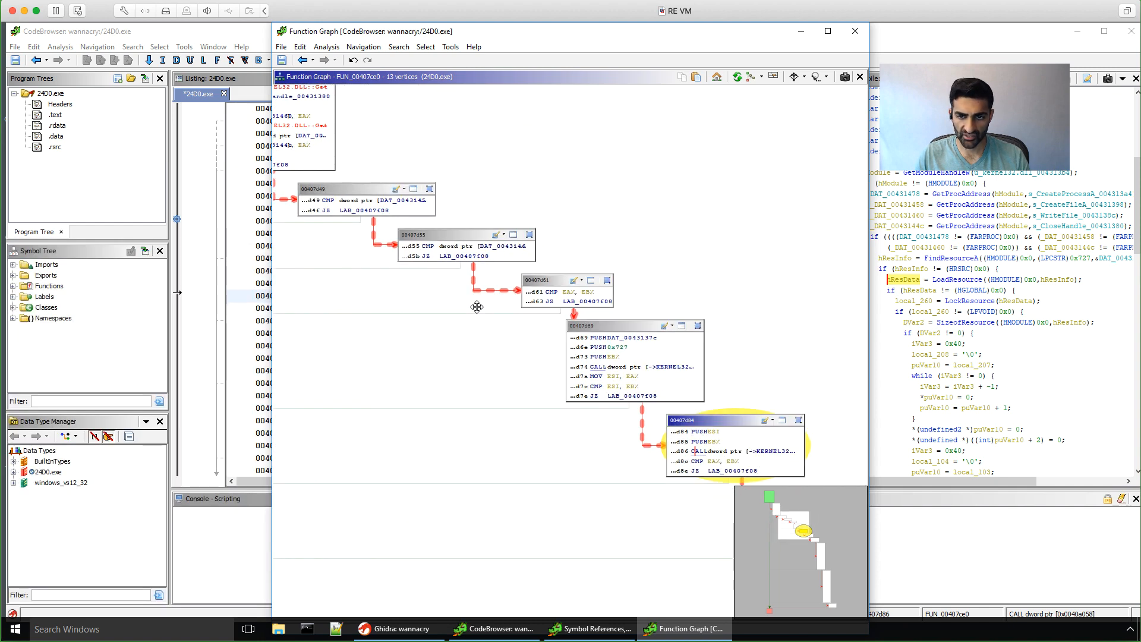
scroll(477, 306, up, 1)
key(super)
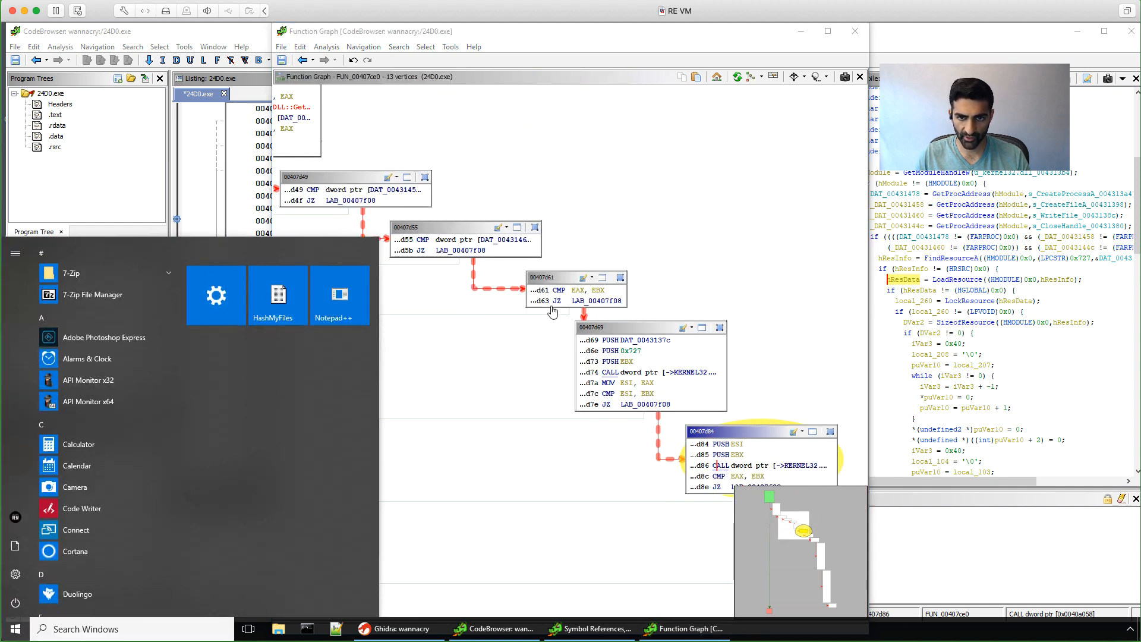
click(652, 150)
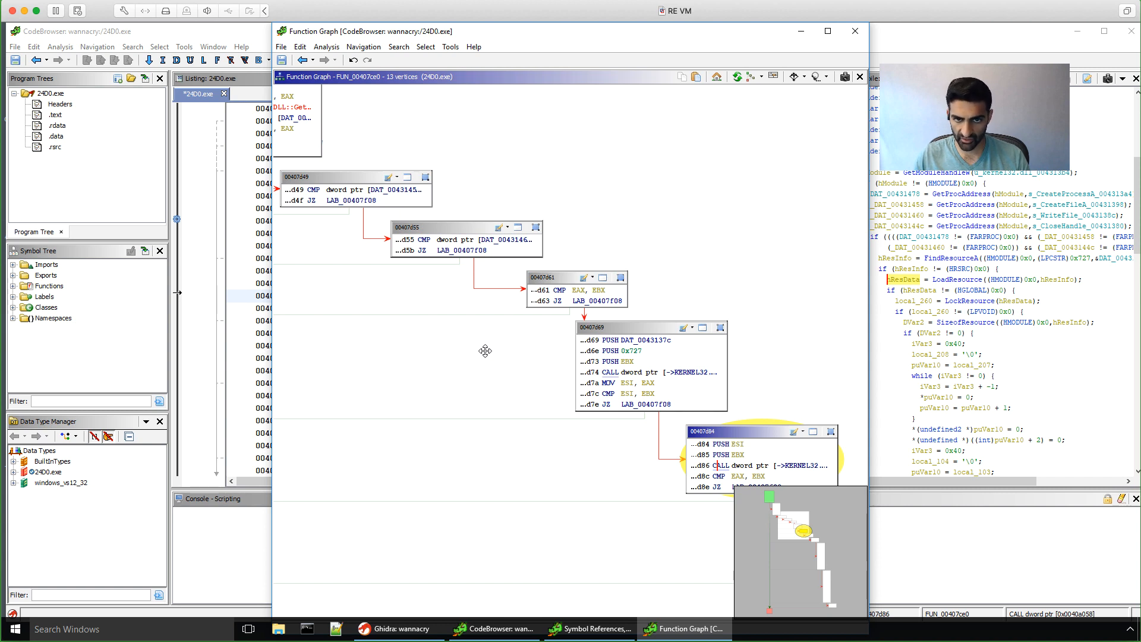
drag(483, 361, 408, 301)
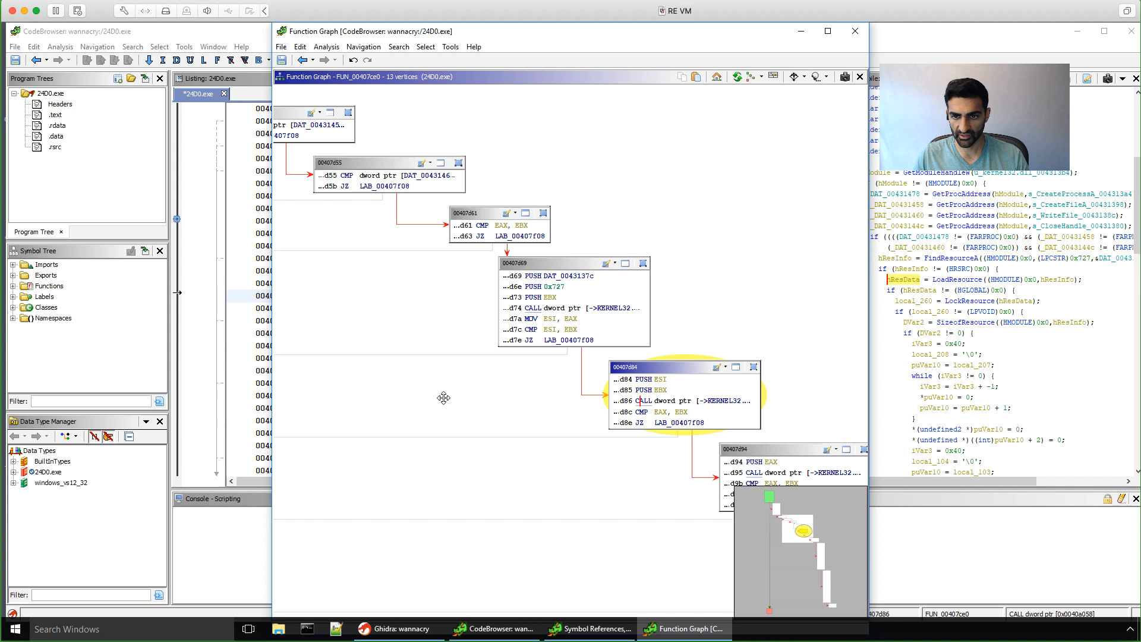
click(621, 313)
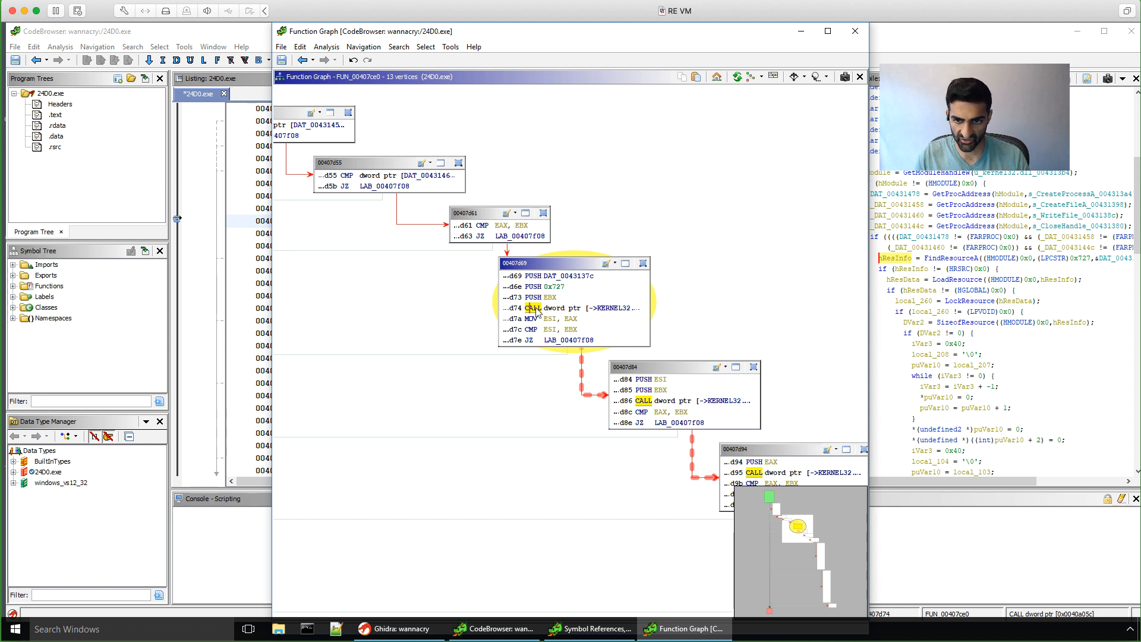
Widen the Operands field in the function graph's Instruction/Data code layout to fit the full API names, and close the graph.
click(773, 78)
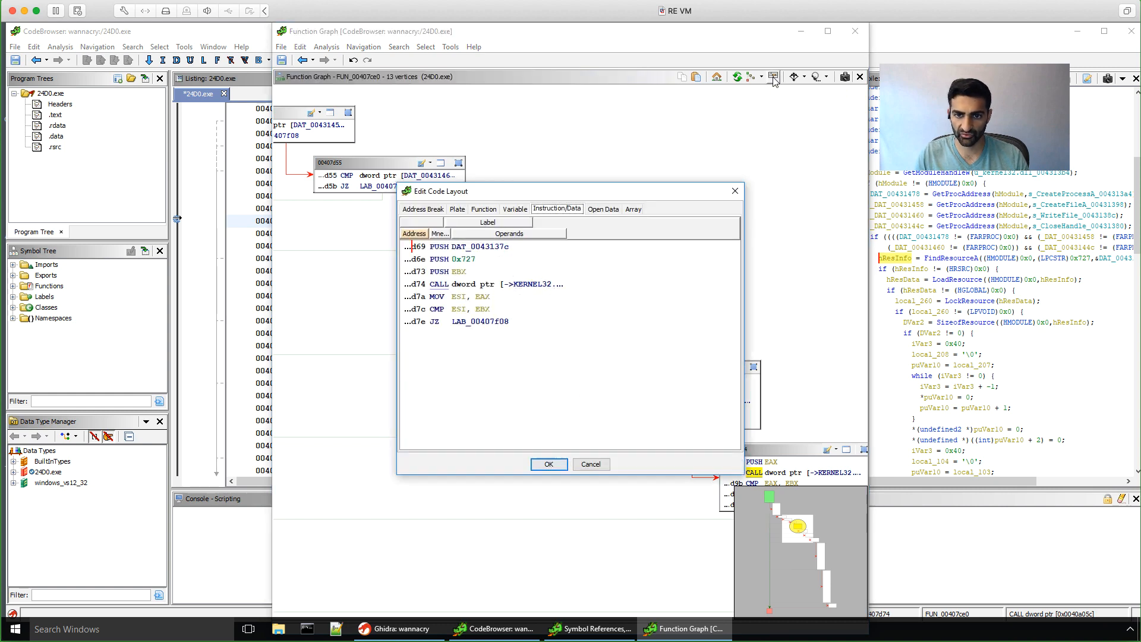
click(532, 287)
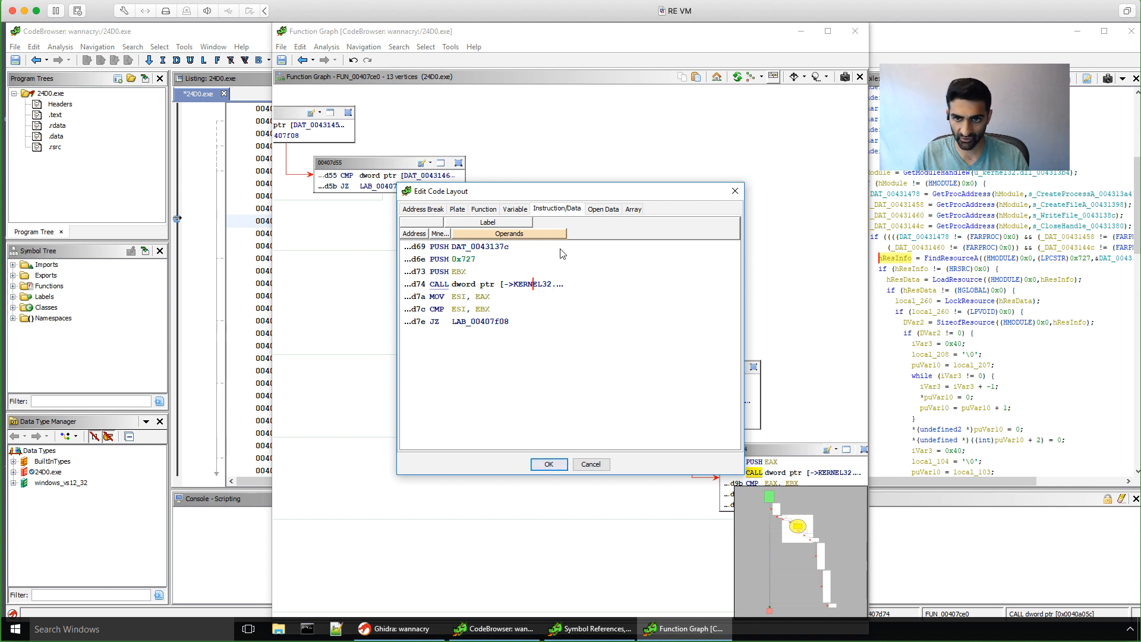
drag(565, 235, 695, 252)
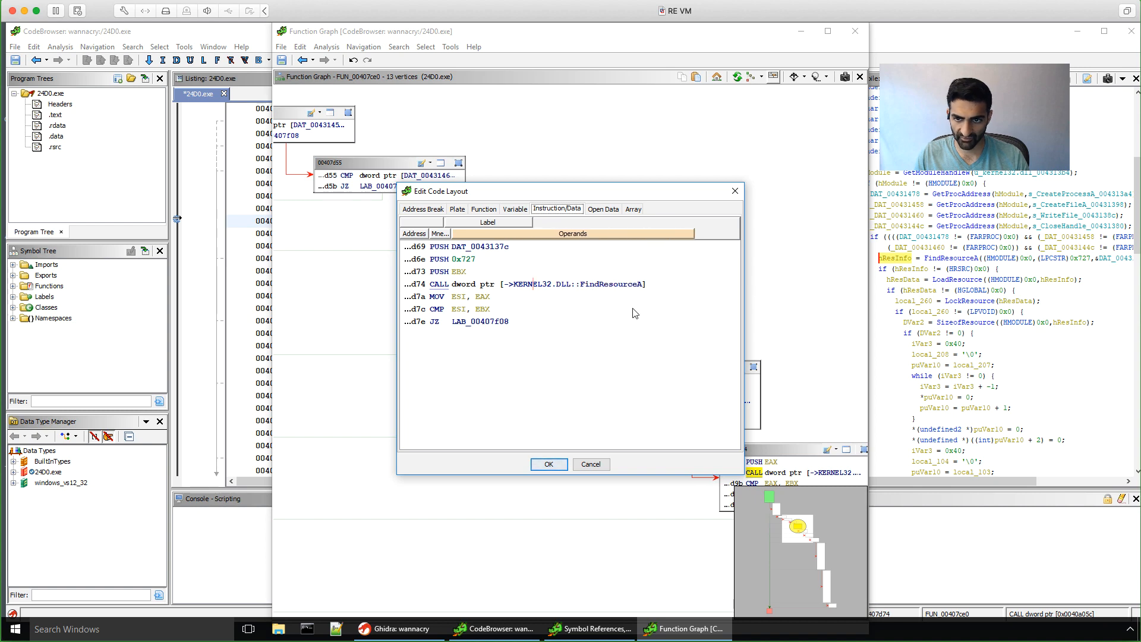
click(541, 464)
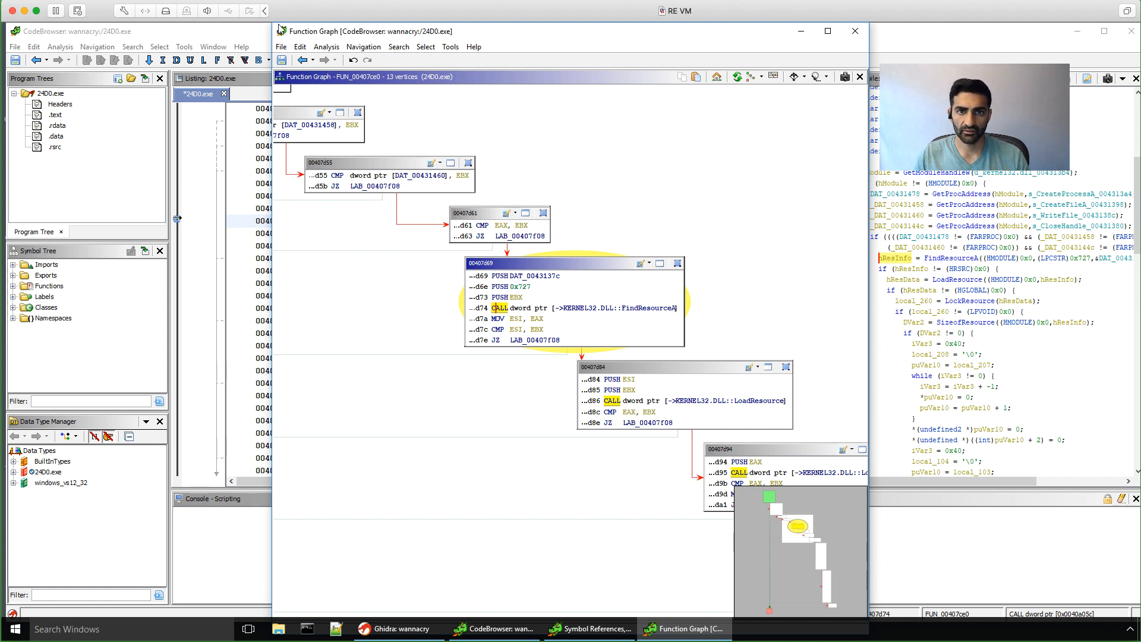
click(855, 32)
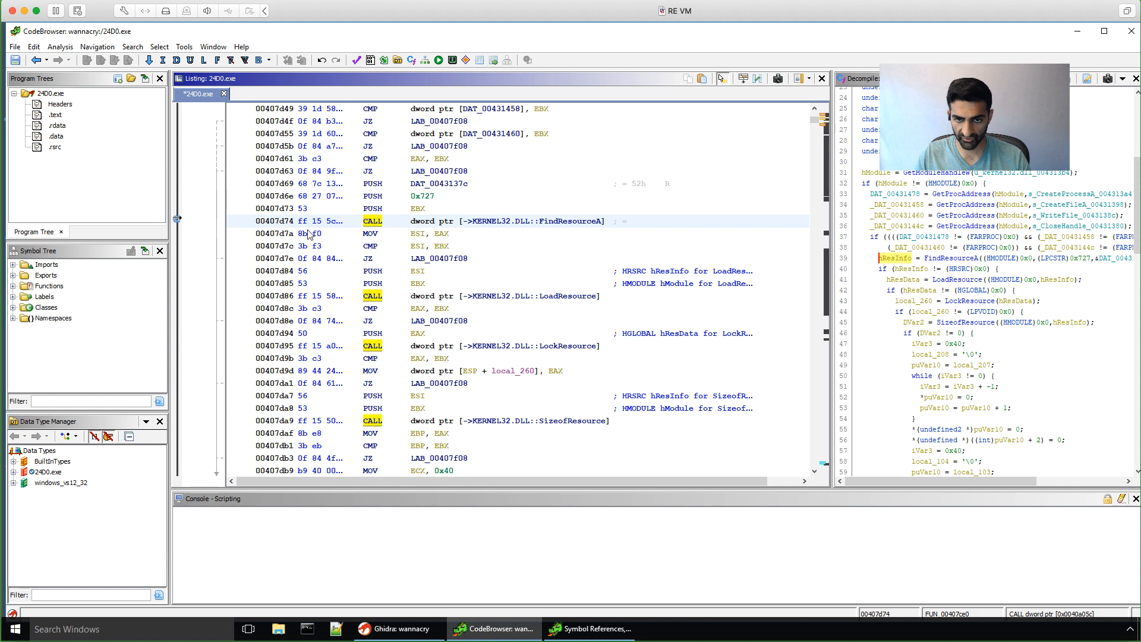
View the function call graph of FUN_00407ce0 and close it.
click(216, 46)
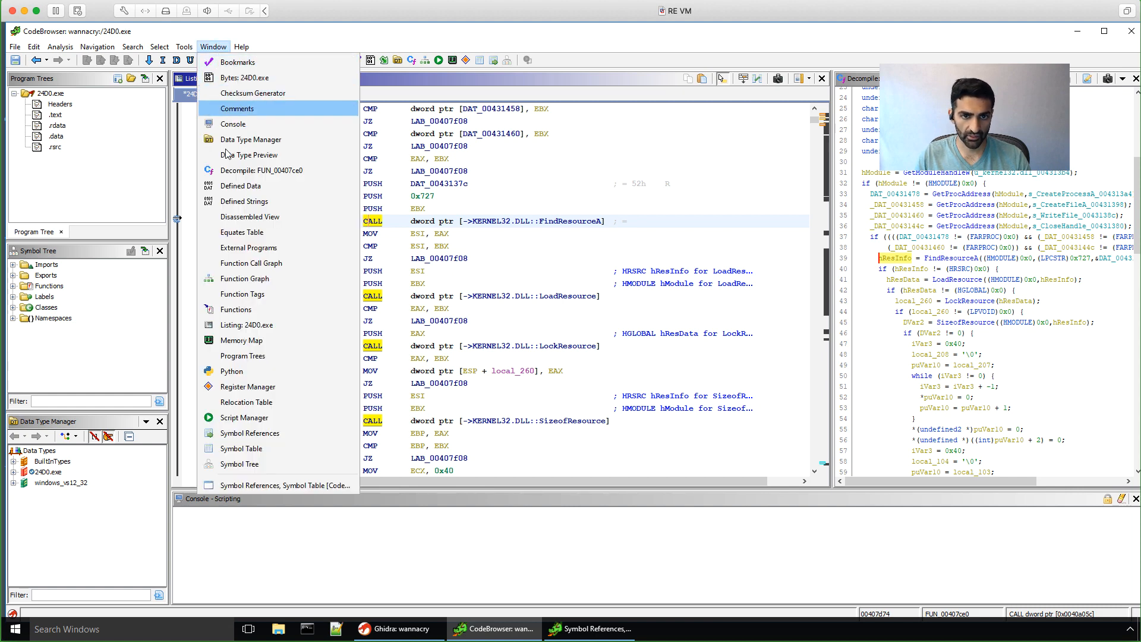
click(250, 276)
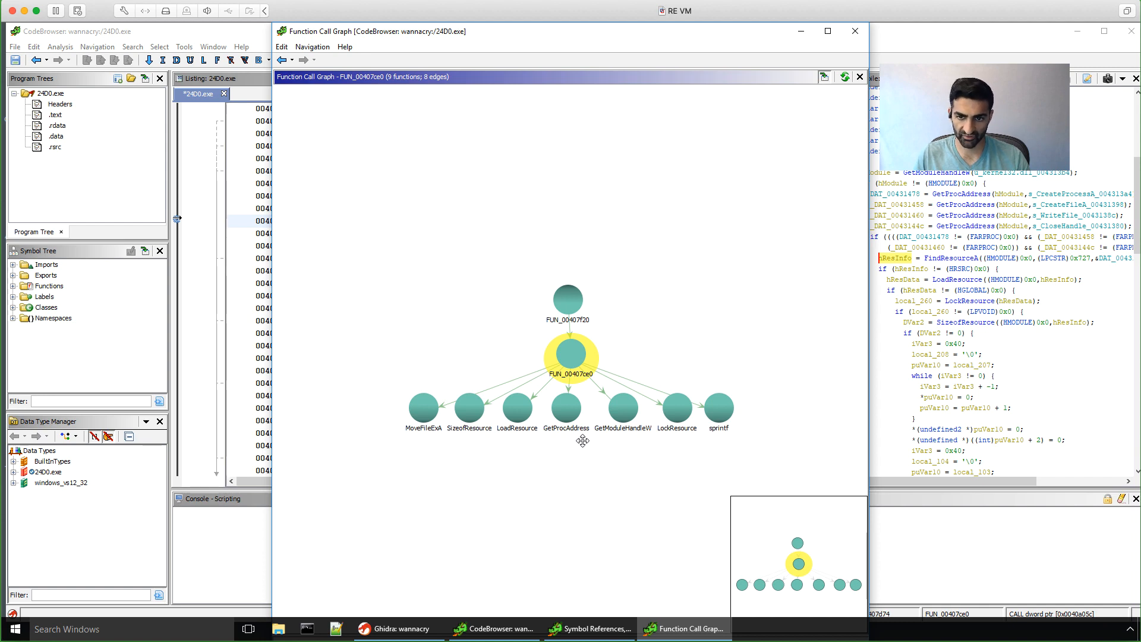
click(857, 29)
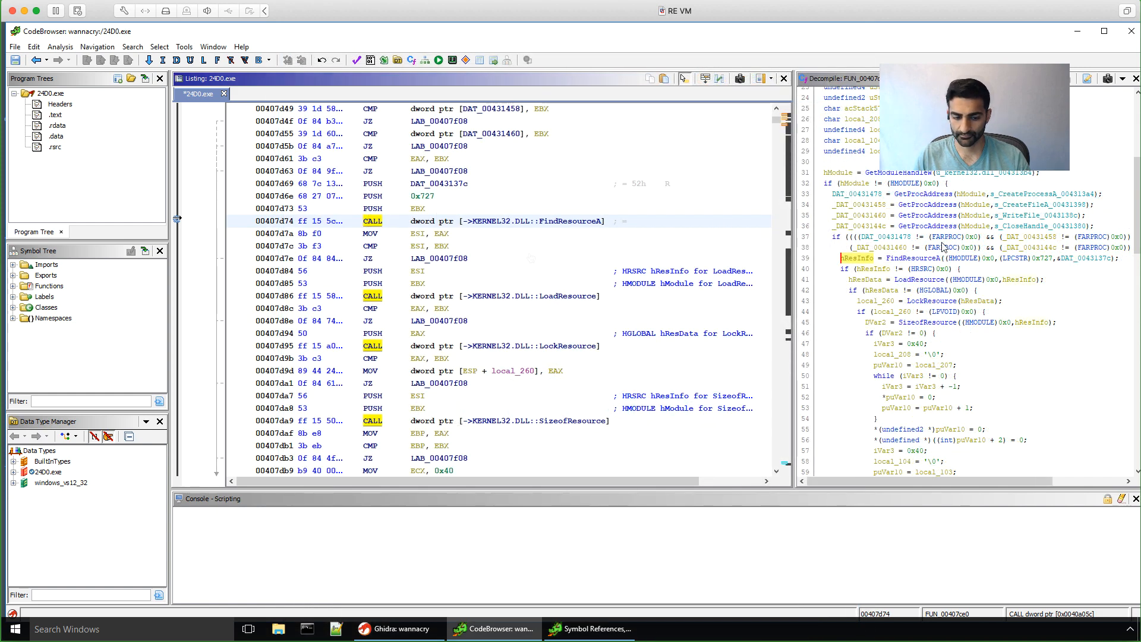
Highlight hResInfo and GetProcAddress in the decompiled code, and locate the pushed s_CreateProcessA_004313a4 string in the listing.
click(842, 259)
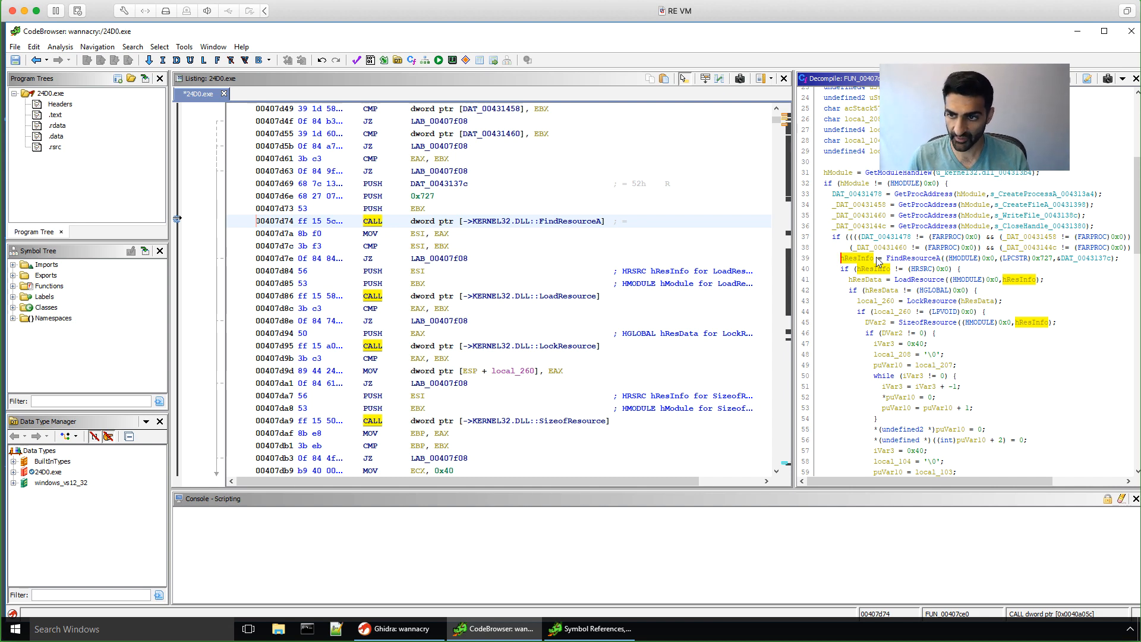
click(931, 199)
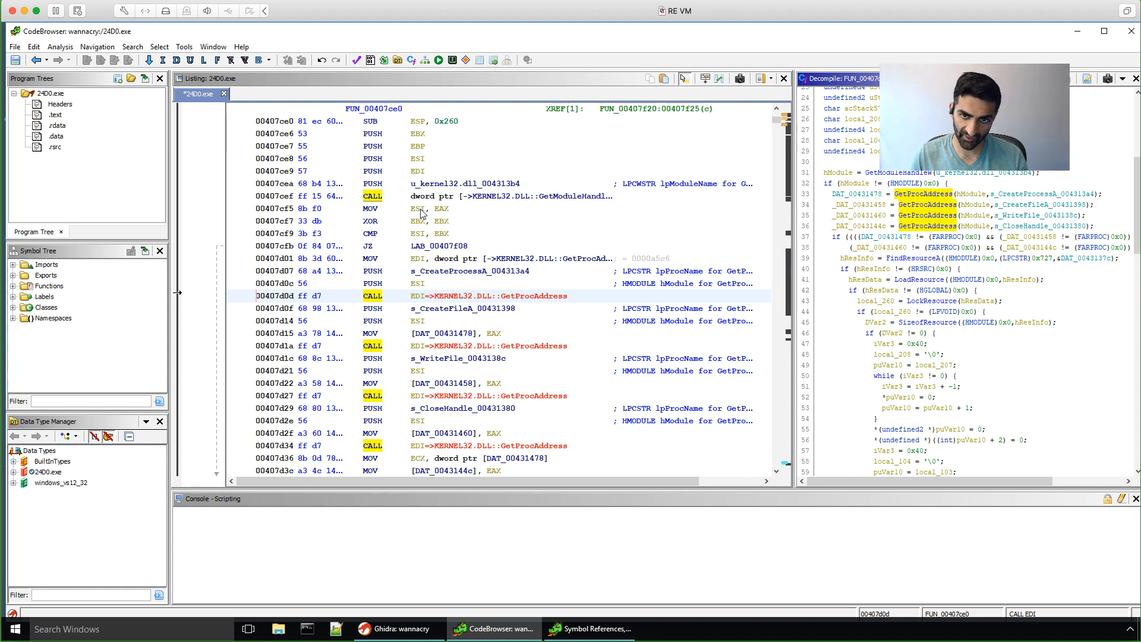
click(438, 271)
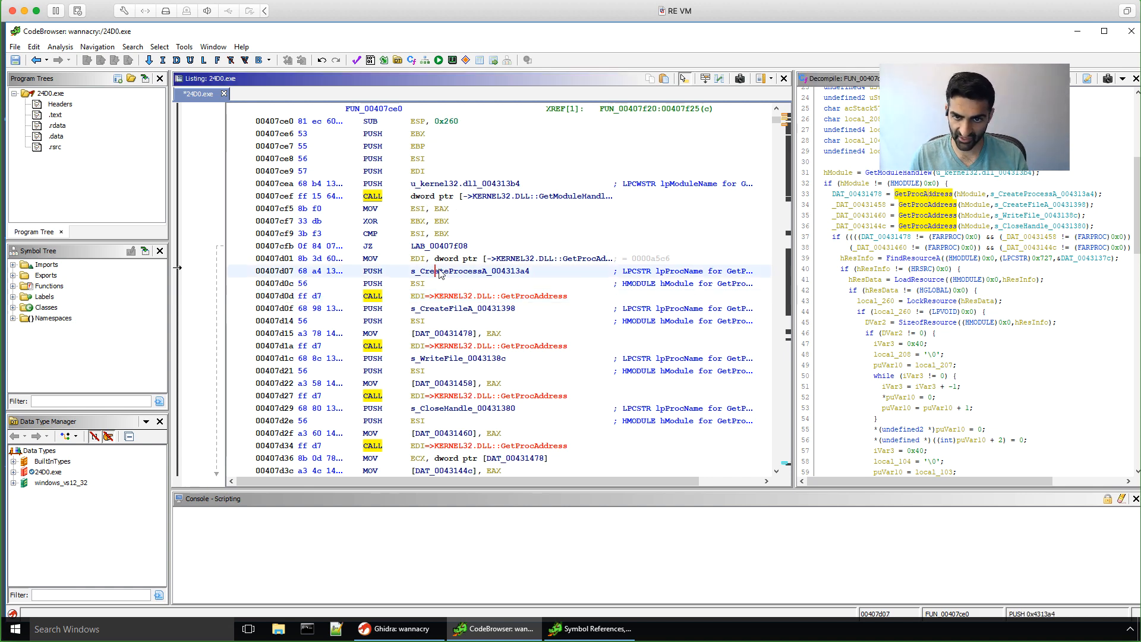
click(917, 197)
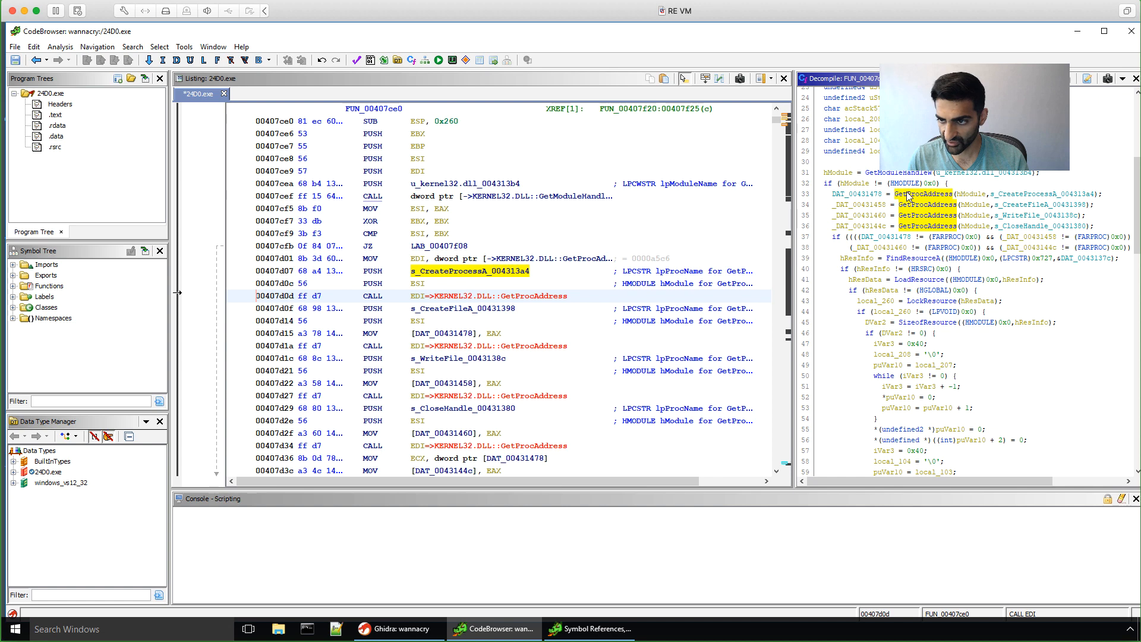
Inspect the CreateProcessA, CreateFileA, WriteFile and CloseHandle name arguments of the GetProcAddress calls in the decompiled code.
click(1009, 196)
click(1013, 205)
click(1017, 215)
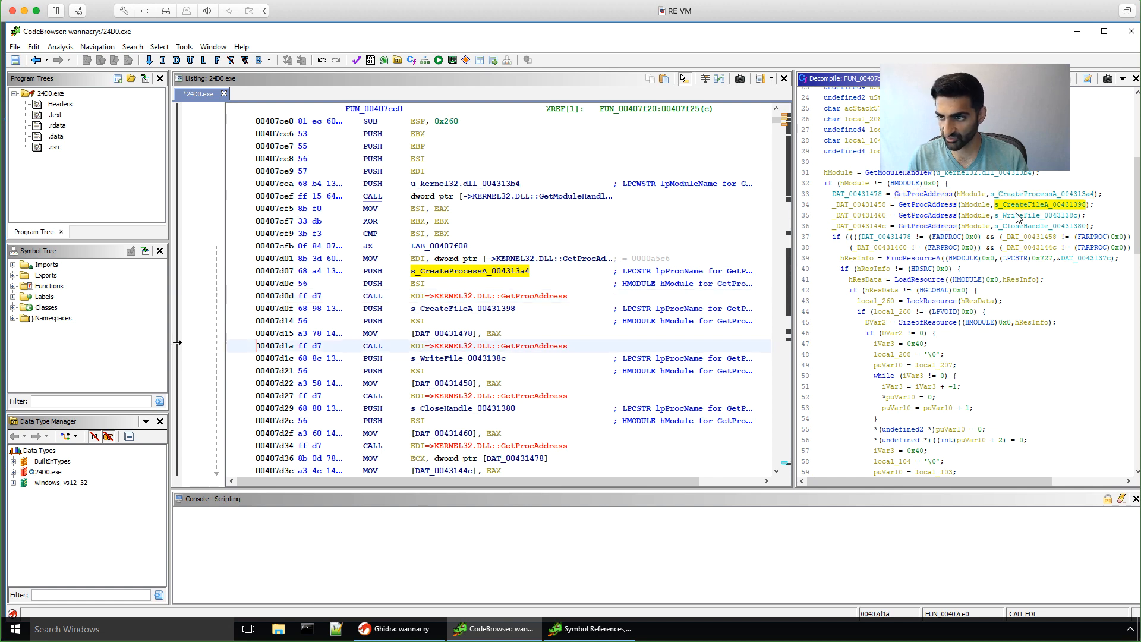
click(1020, 226)
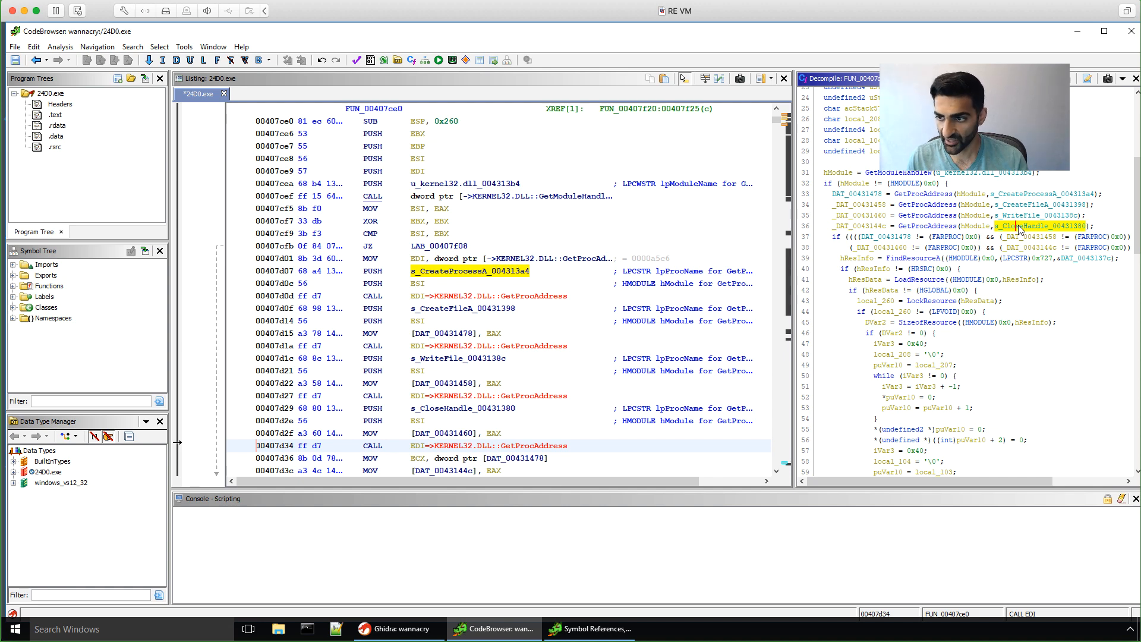
click(1020, 194)
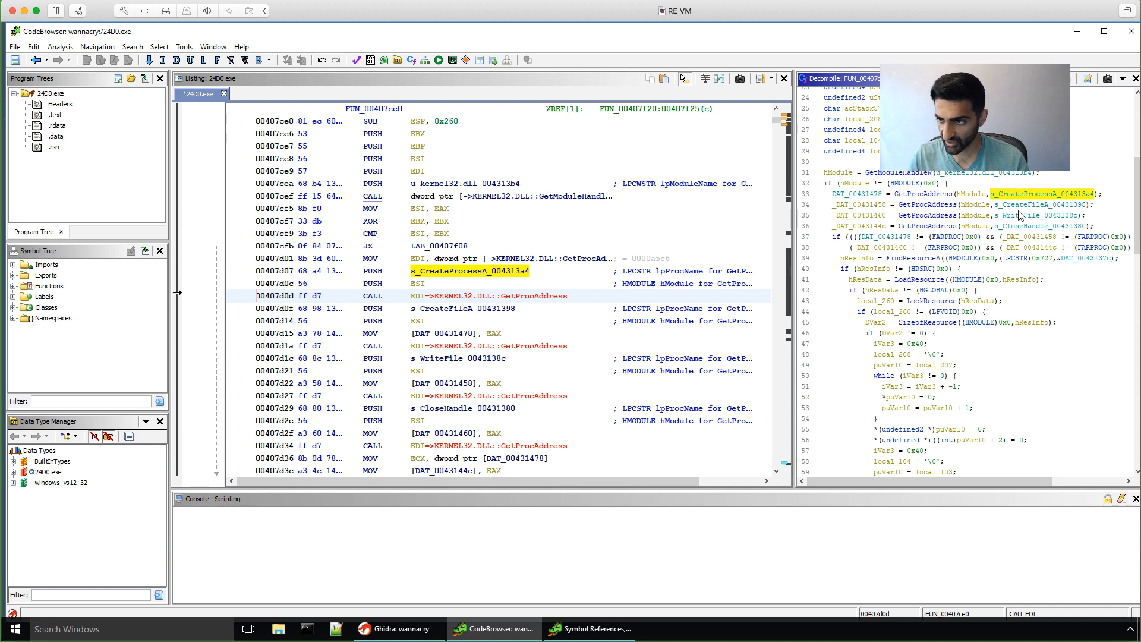
click(1020, 215)
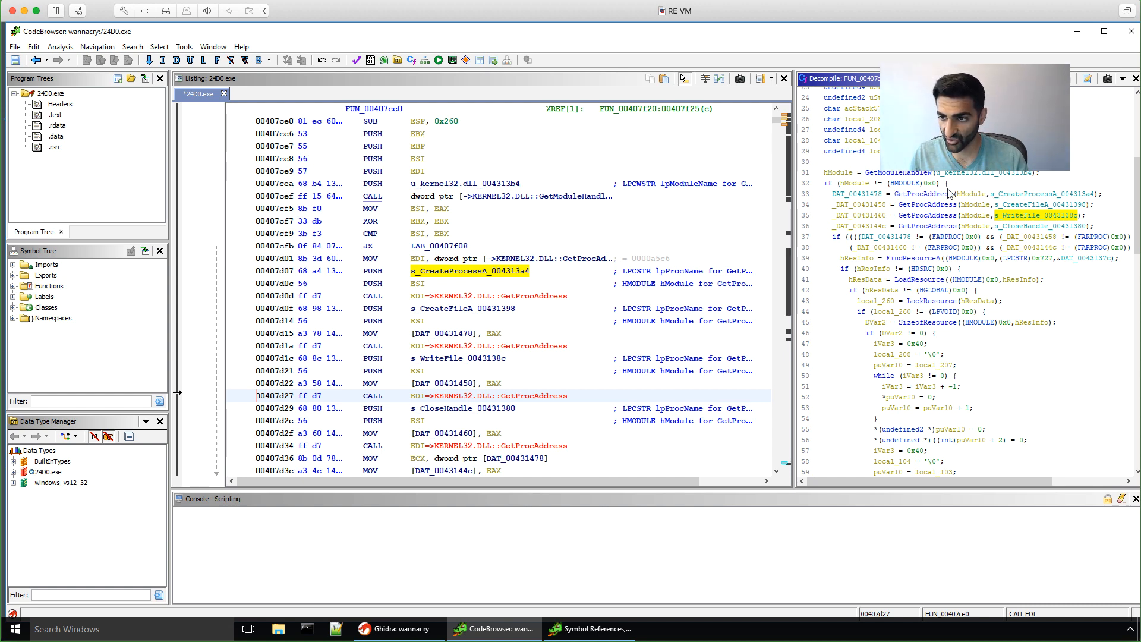
click(916, 195)
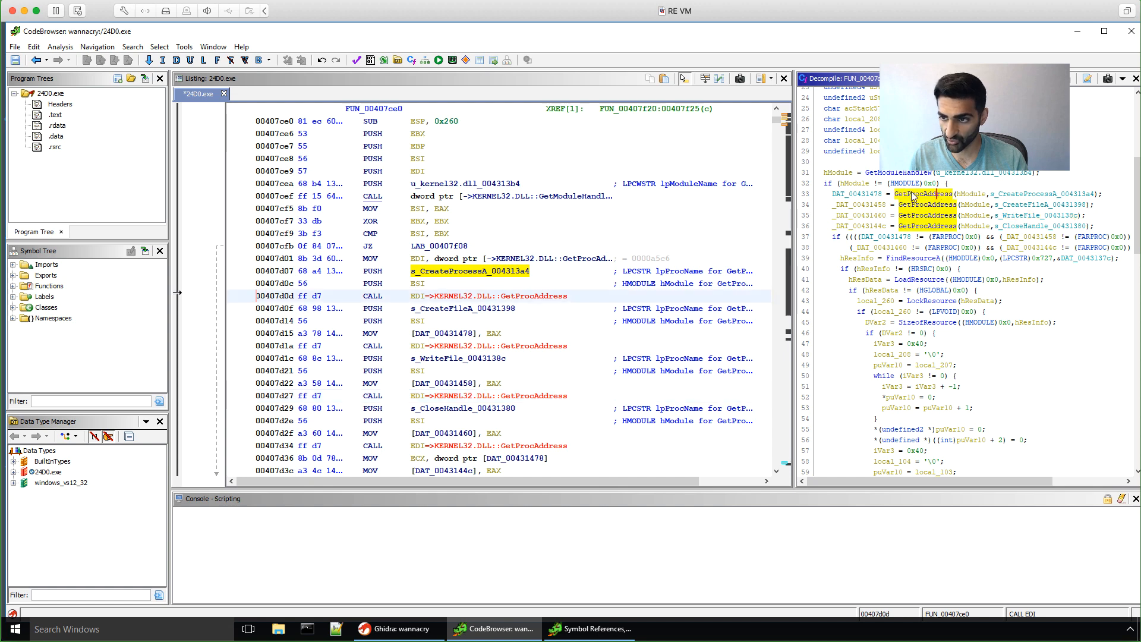
mouse_move(914, 197)
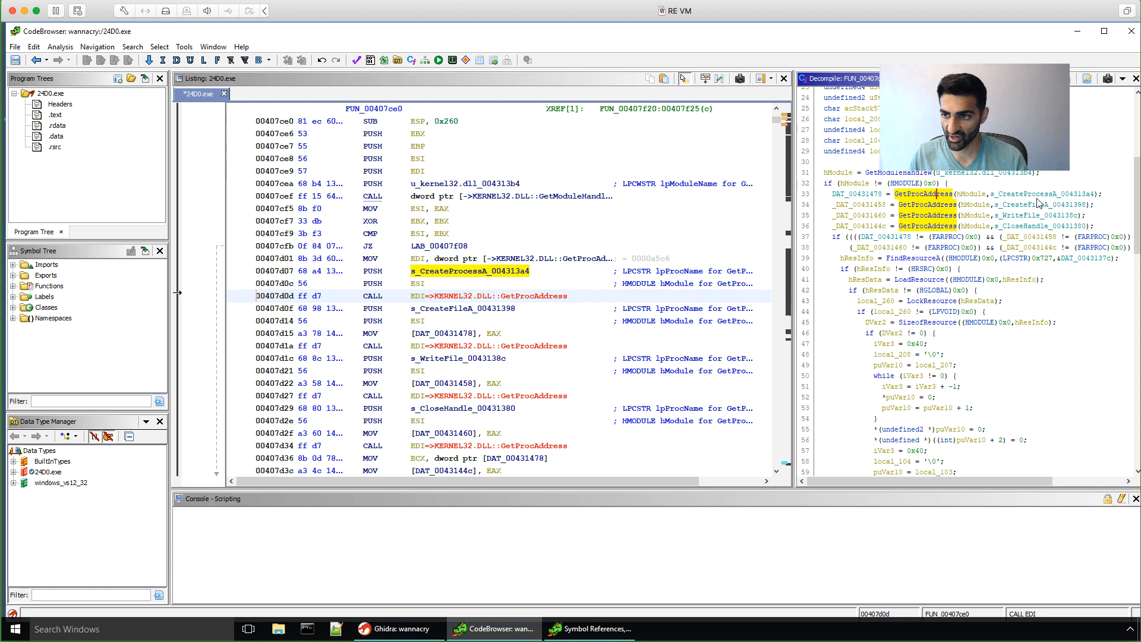
Rename the global variable DAT_00431478 in the decompiled code as CreateProcessA.
click(848, 194)
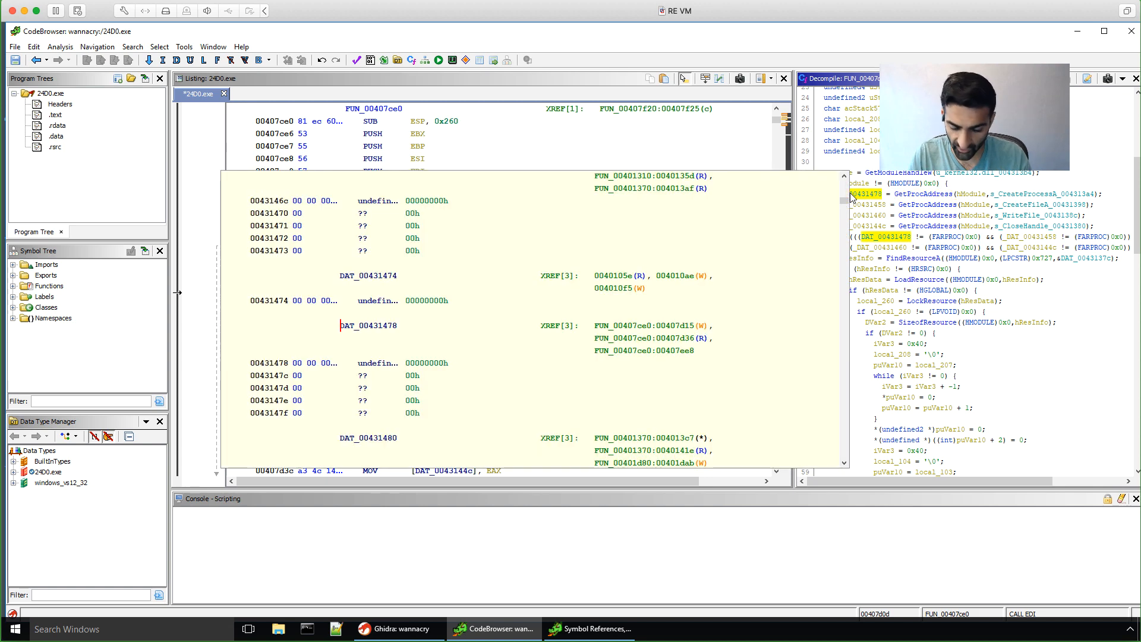
click(867, 196)
click(867, 196)
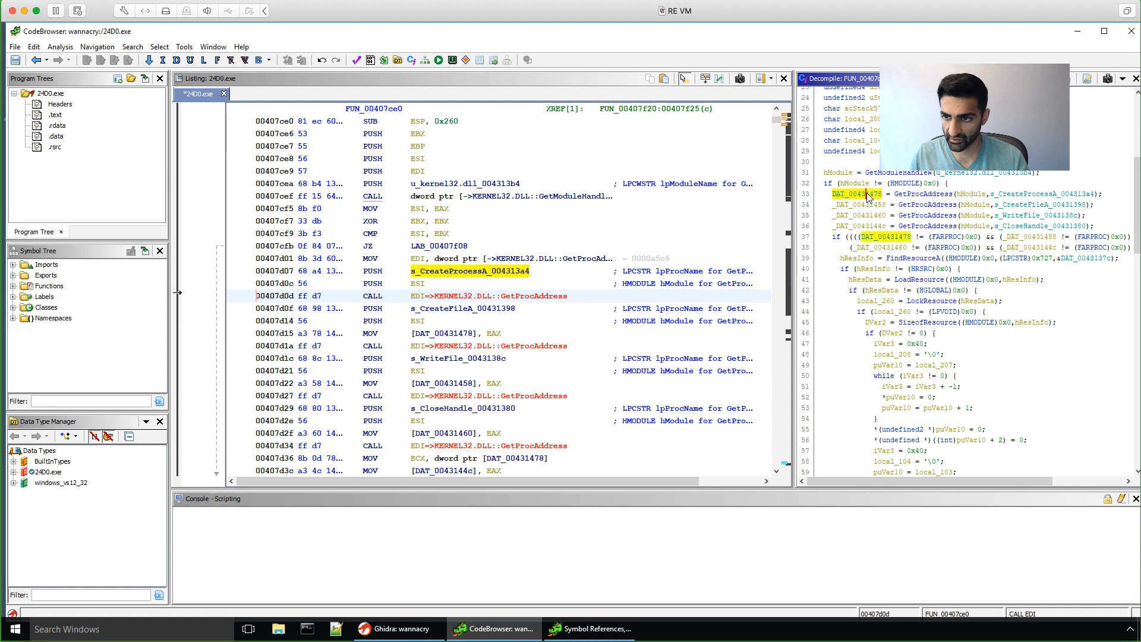
right_click(867, 197)
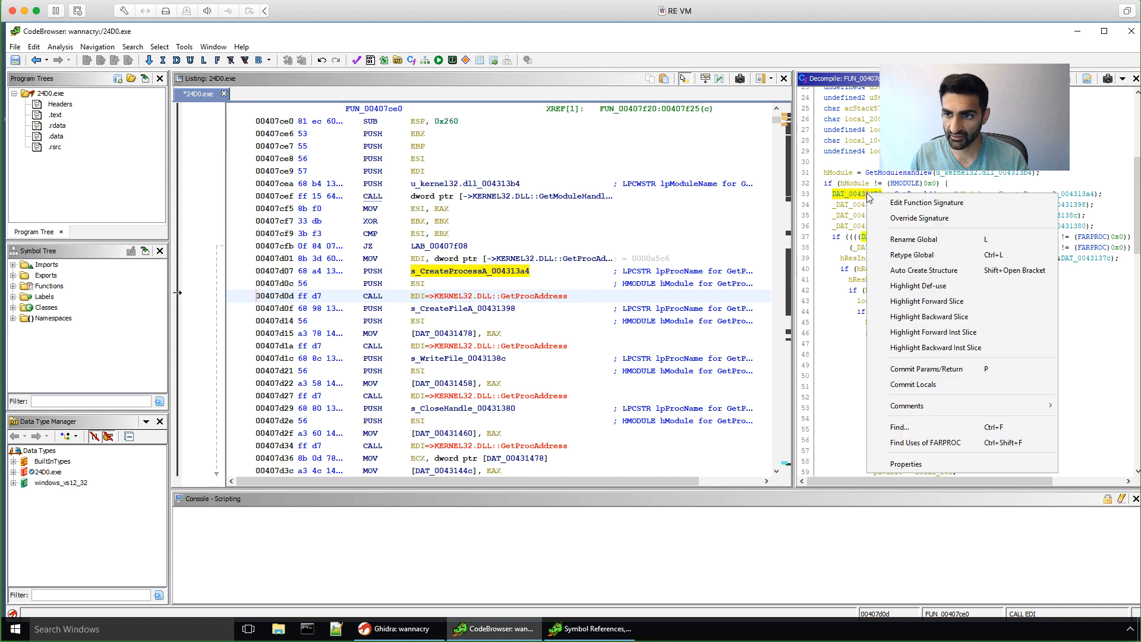
click(906, 241)
text(Creat)
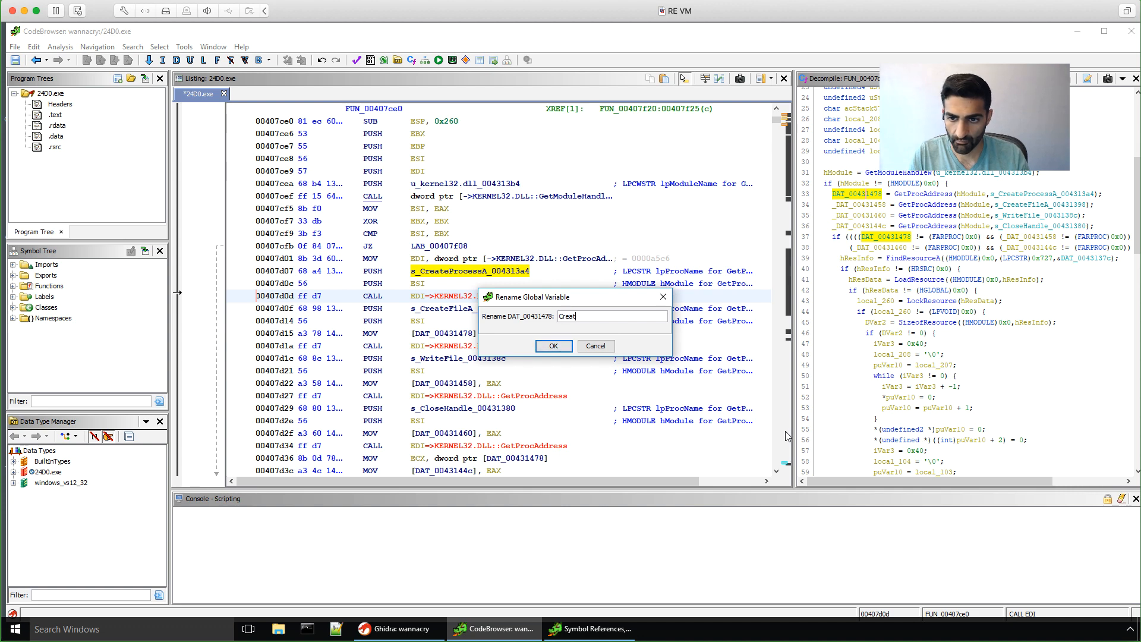
text(eProcessA)
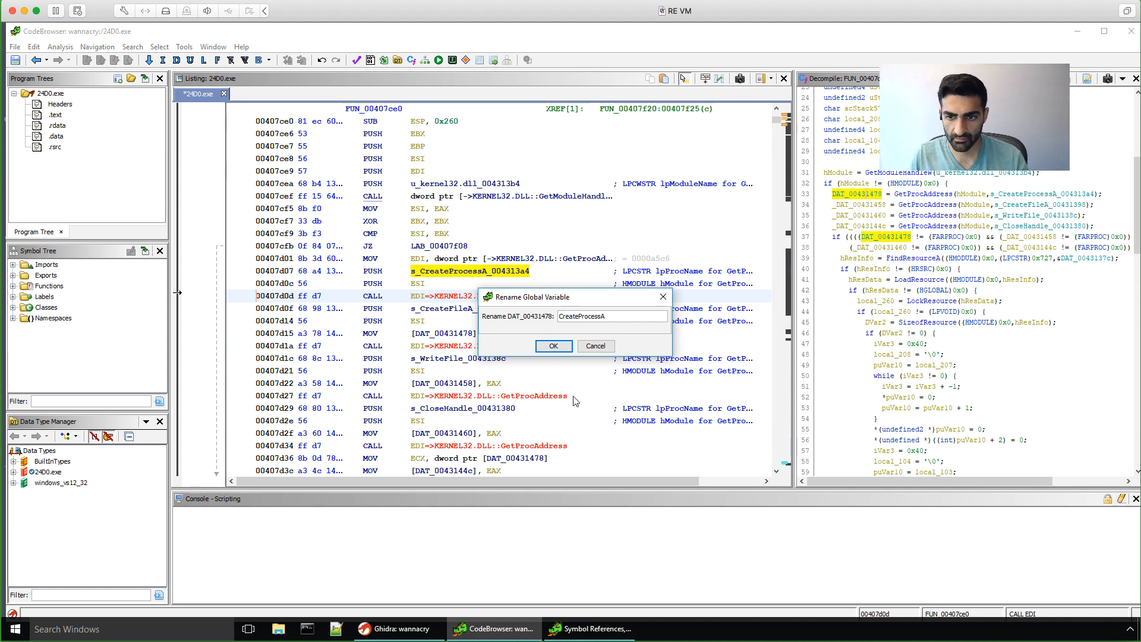
click(565, 351)
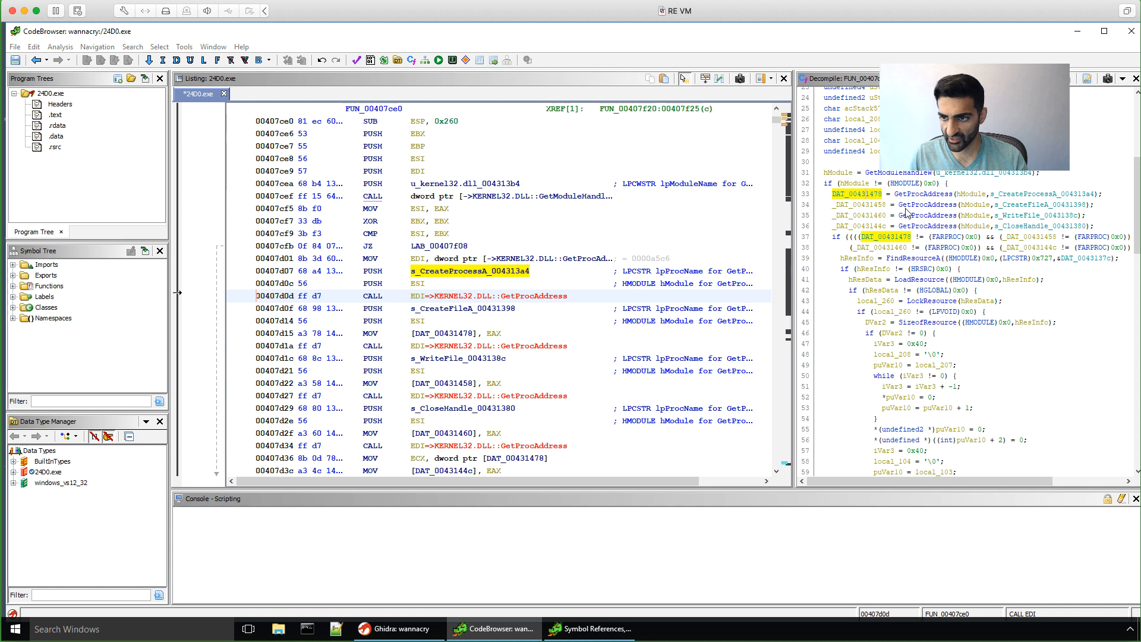
Rename the global variable _DAT_00431460 in the decompiled code as WriteFile.
right_click(871, 217)
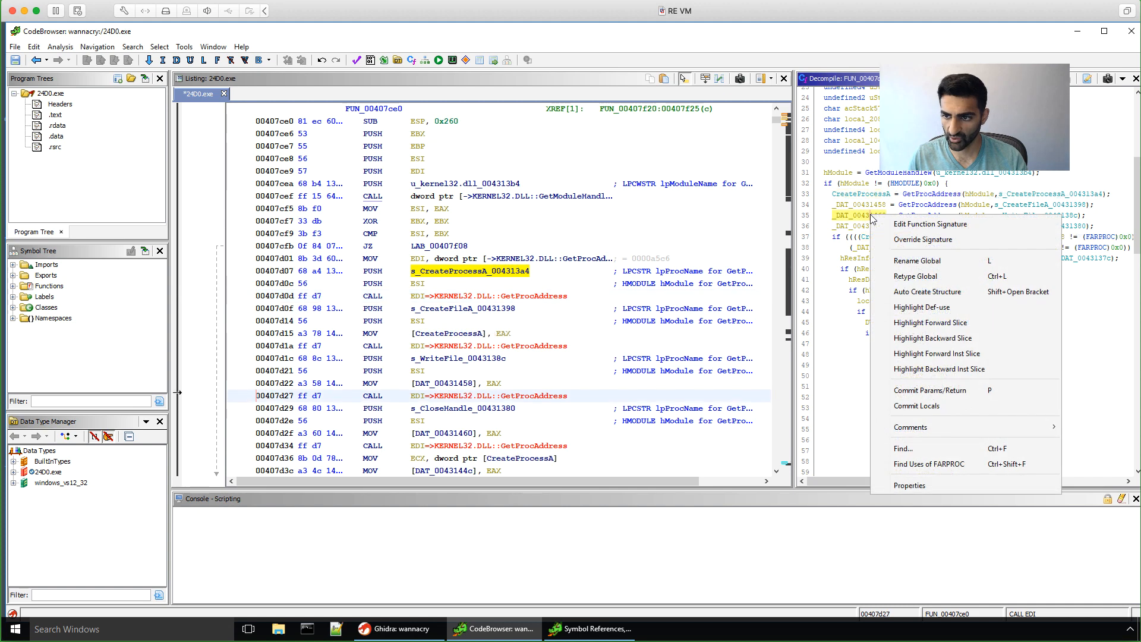
click(915, 261)
text(WriteFile)
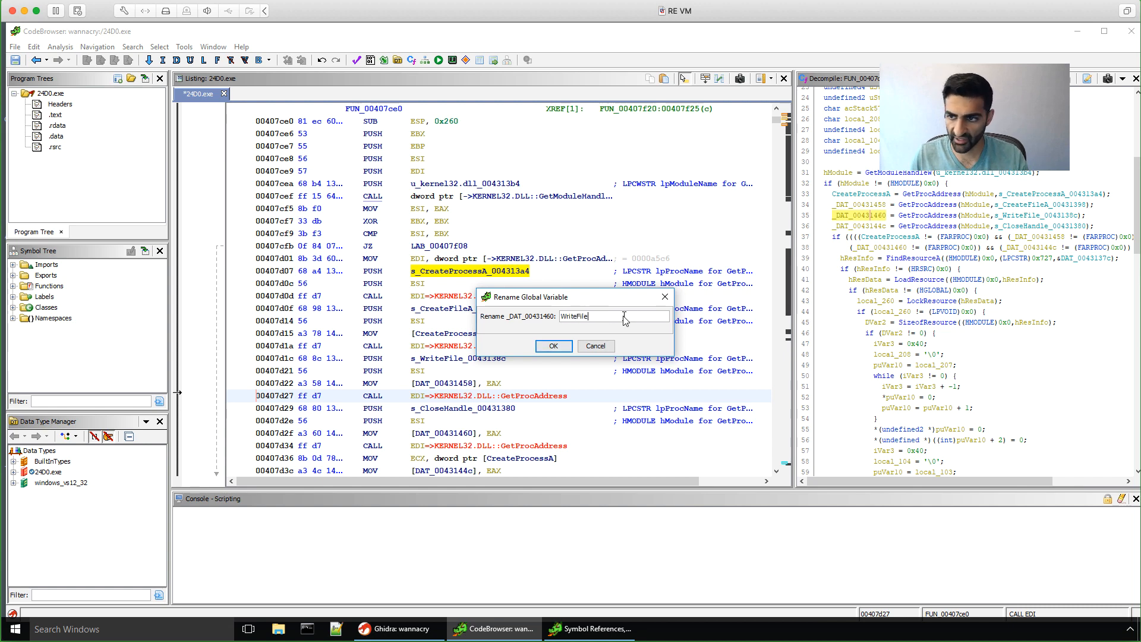
click(553, 346)
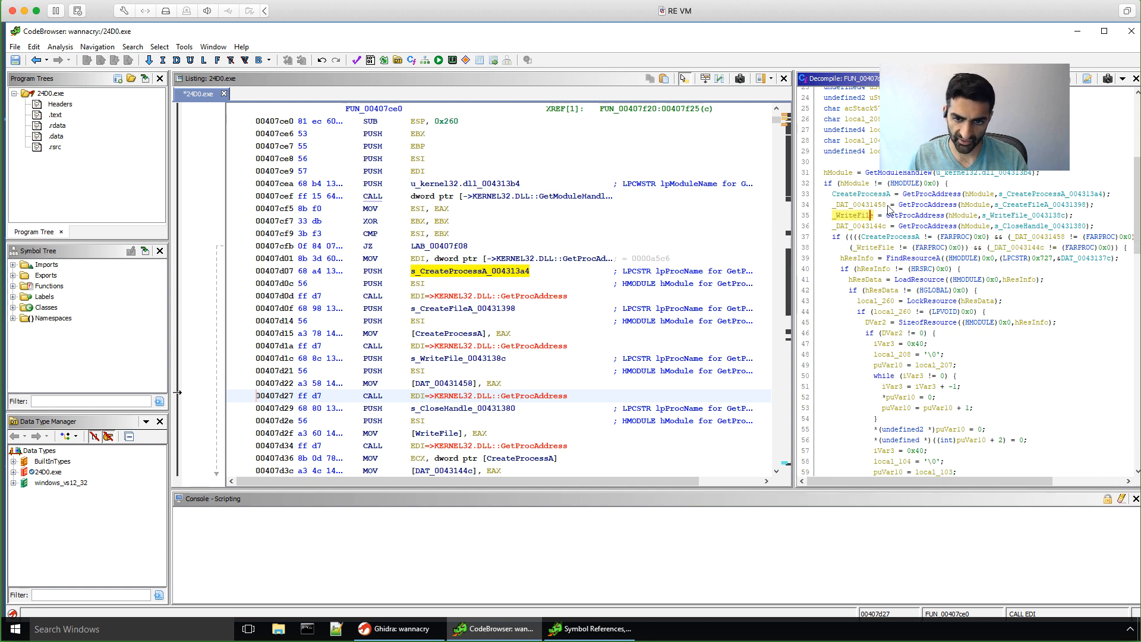
Highlight the uses of the WriteFile variable and find where it is called further down in the decompiled function.
click(854, 216)
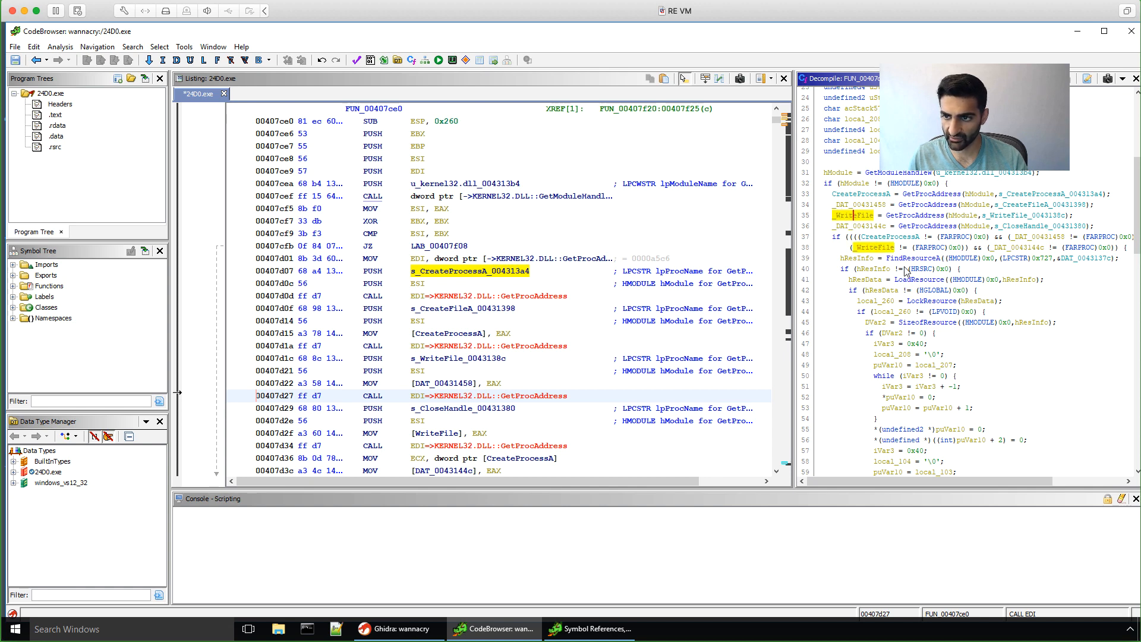
scroll(905, 271, down, 7)
scroll(904, 271, down, 4)
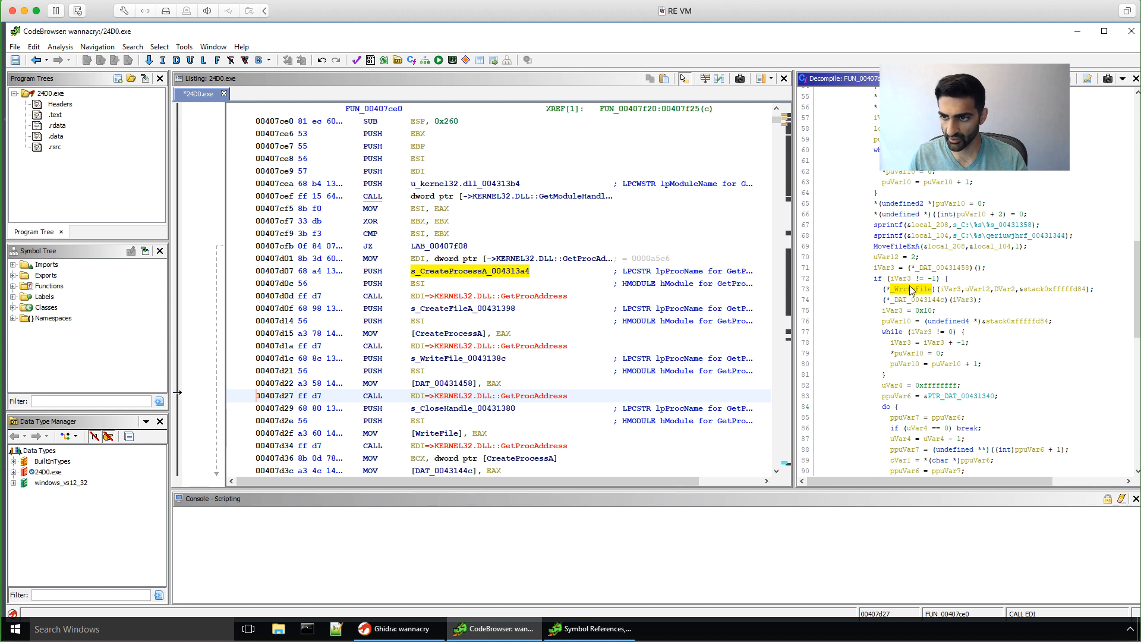
Trace the decompiled function from the sprintf path strings and MoveFileExA through WriteFile to the CreateProcessA call, and locate that call in the listing.
scroll(953, 275, up, 4)
scroll(953, 276, up, 2)
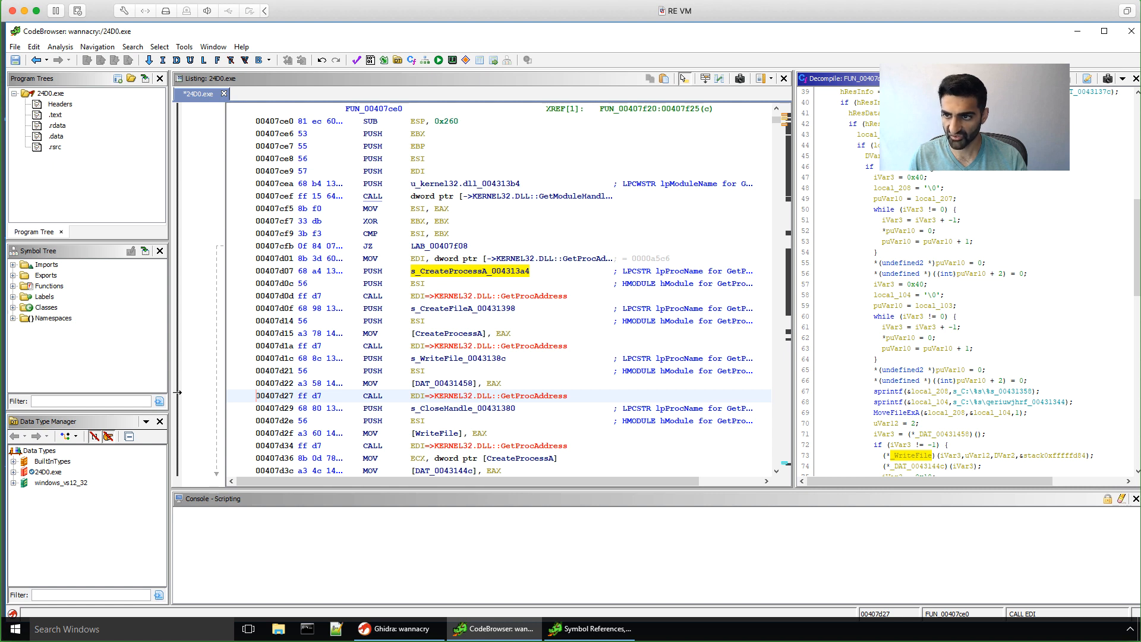
scroll(929, 338, down, 1)
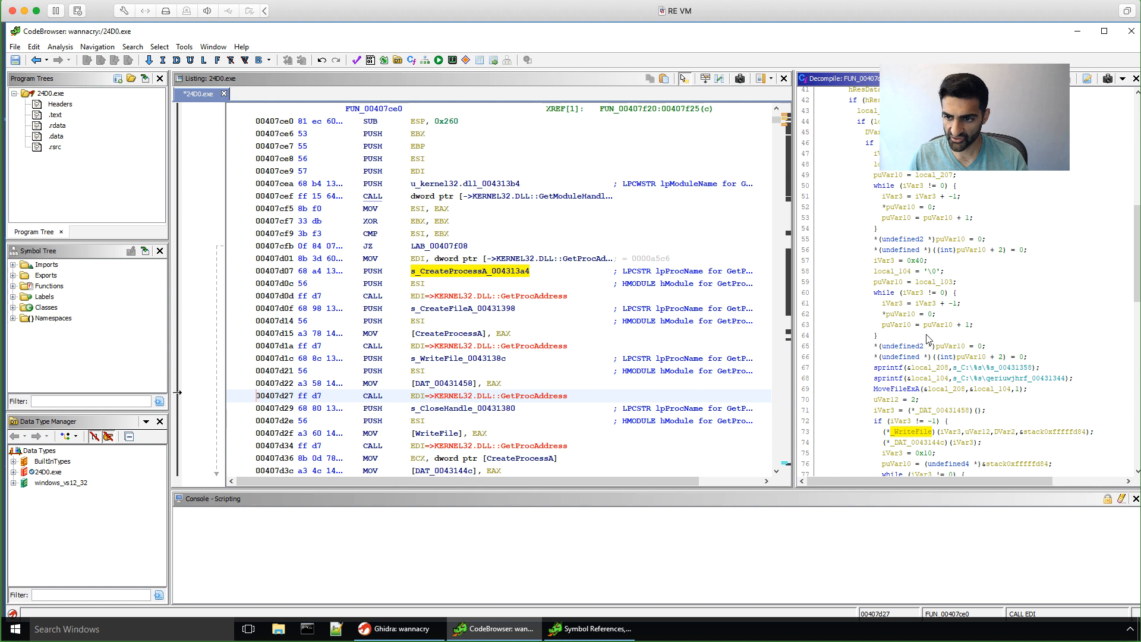
scroll(928, 339, down, 4)
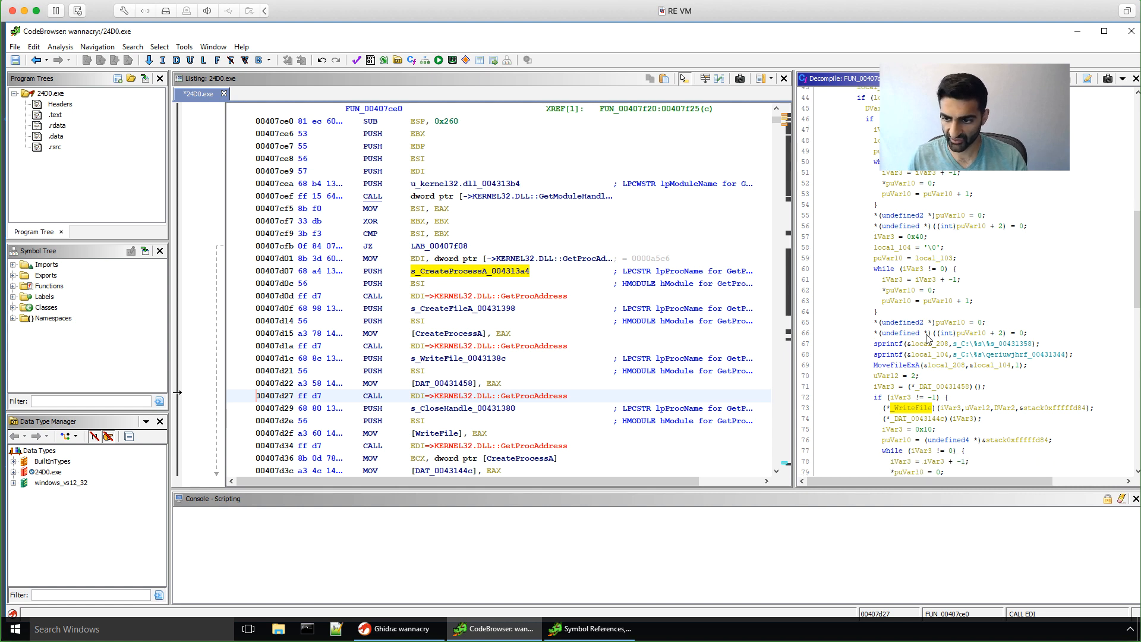
scroll(928, 339, down, 2)
scroll(929, 339, down, 1)
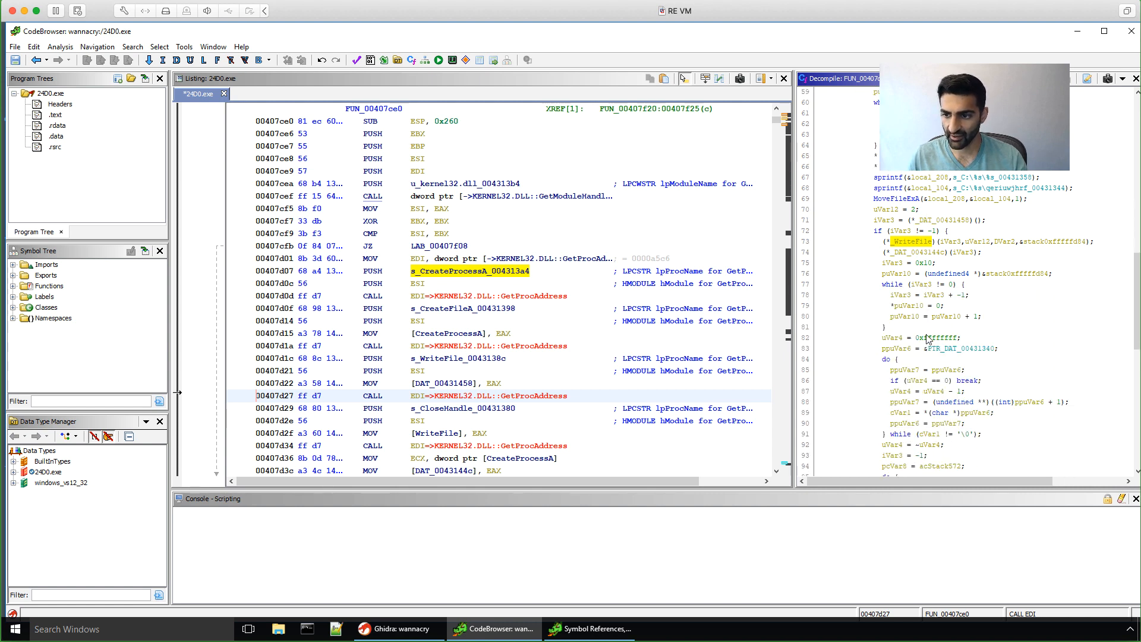
scroll(929, 339, down, 5)
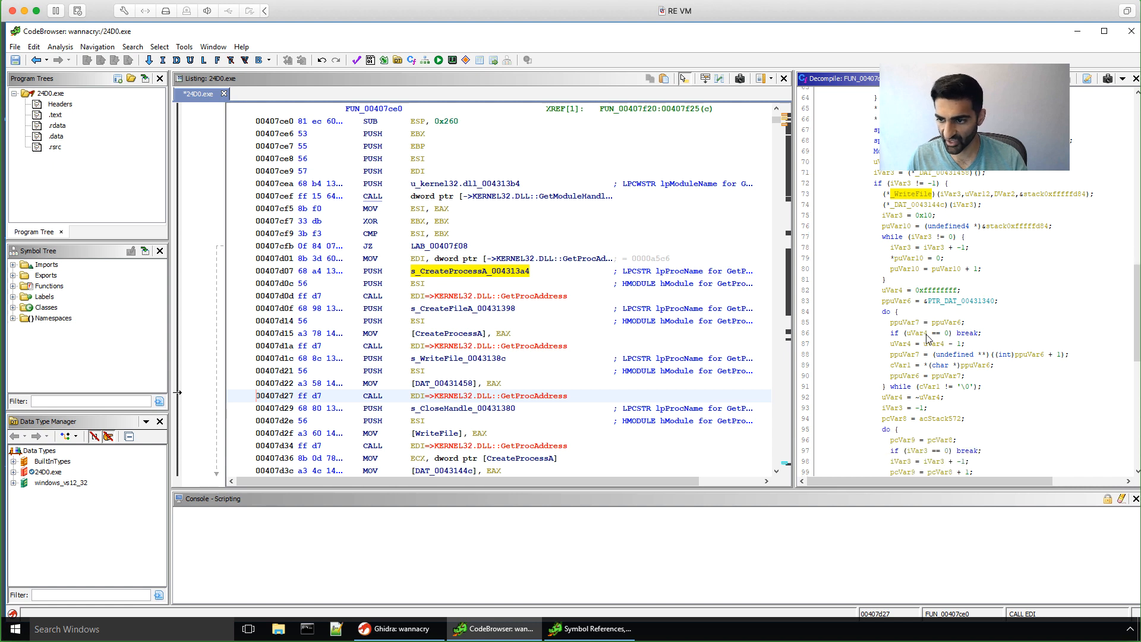
scroll(928, 339, down, 5)
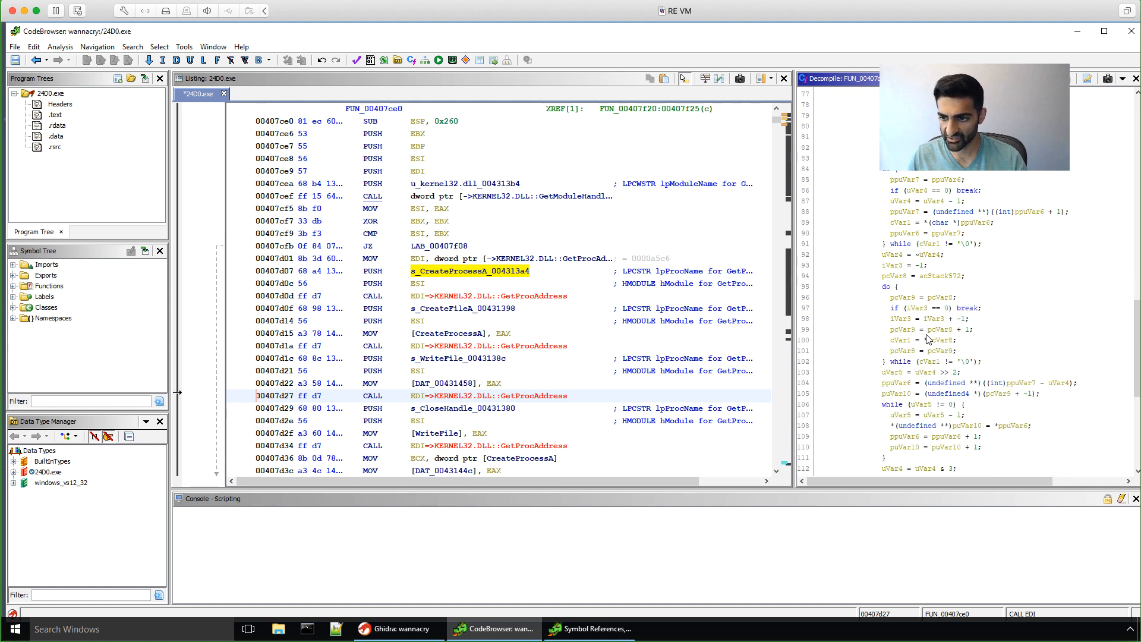
scroll(929, 339, down, 2)
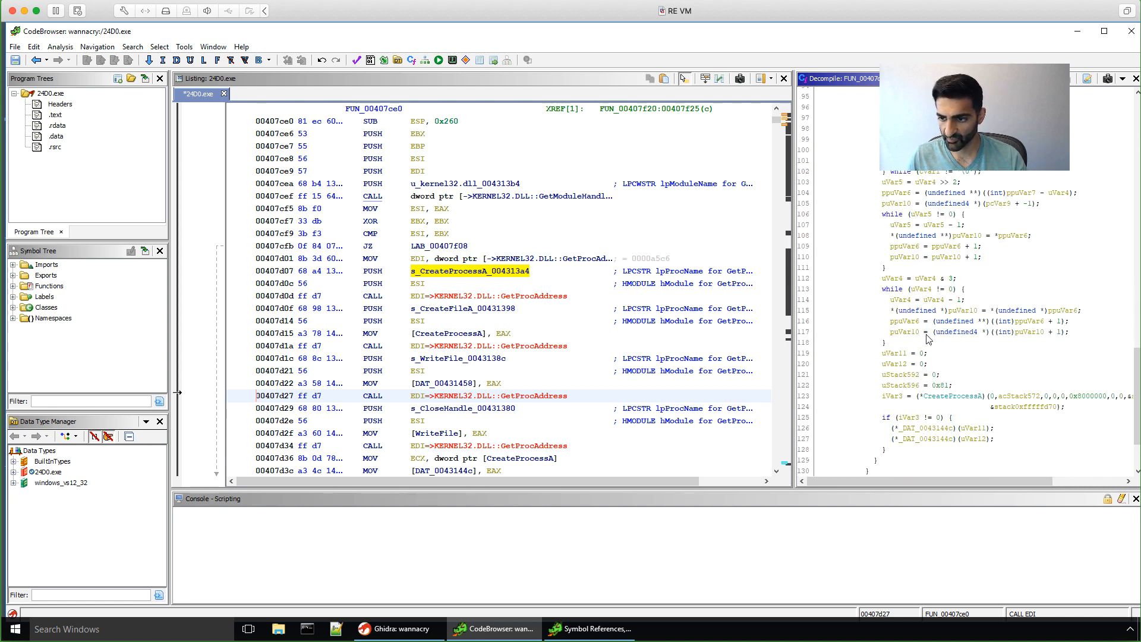
click(942, 397)
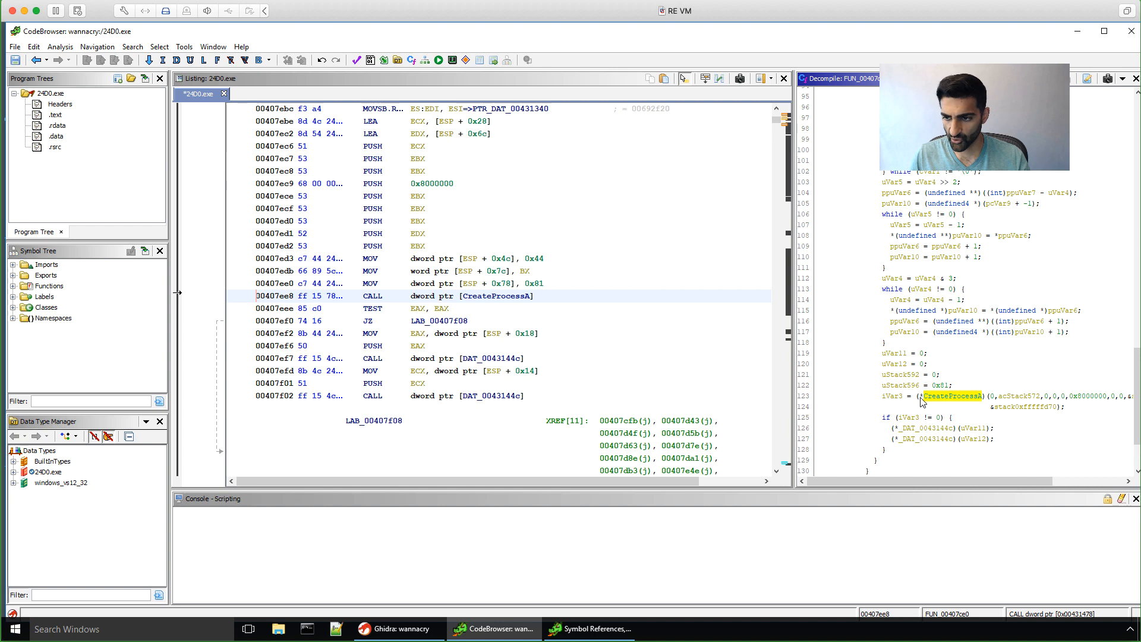
mouse_move(941, 400)
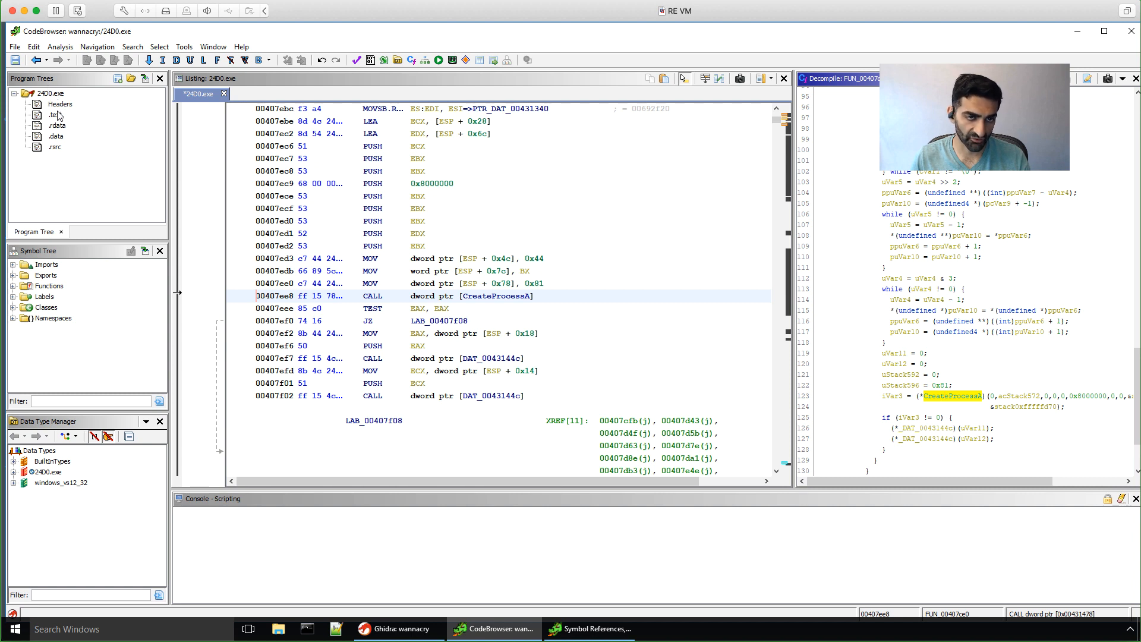
Show the .rsrc section in the listing and expand the byte array of the Rsrc_R_727_409 resource.
click(55, 148)
double_click(56, 148)
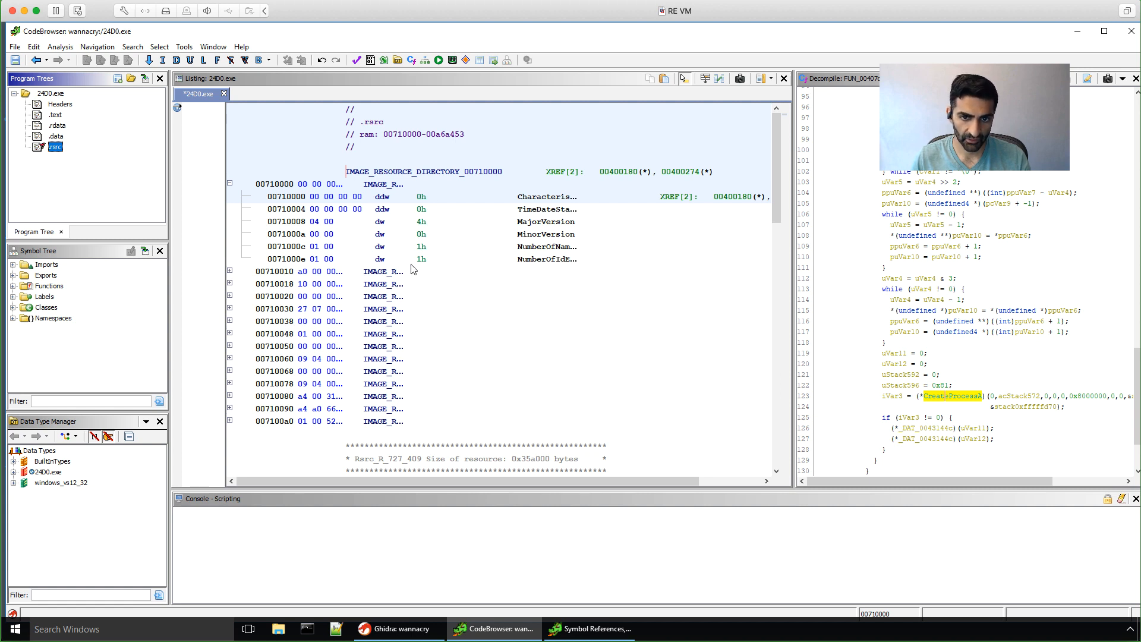
scroll(413, 268, down, 2)
scroll(413, 269, down, 2)
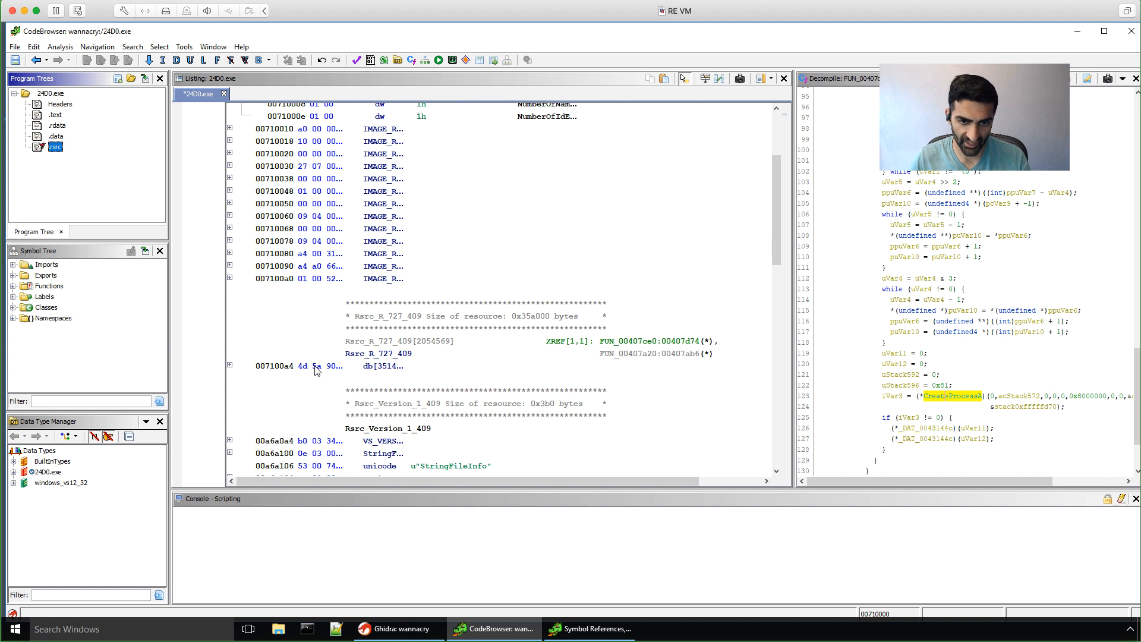
click(229, 365)
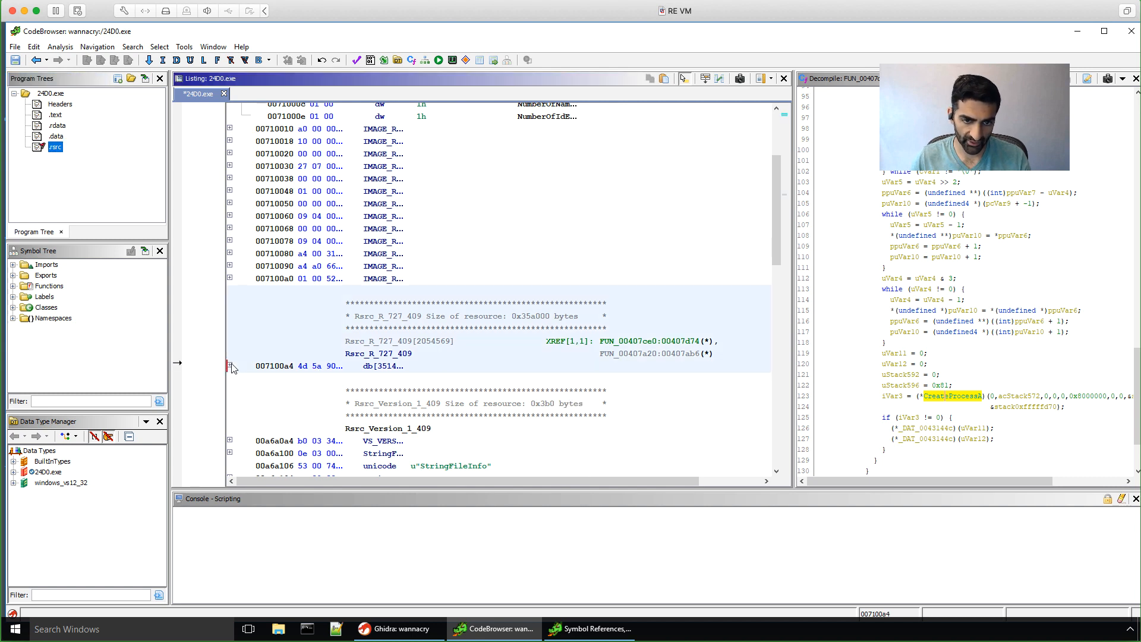
scroll(402, 326, down, 2)
scroll(402, 326, down, 2)
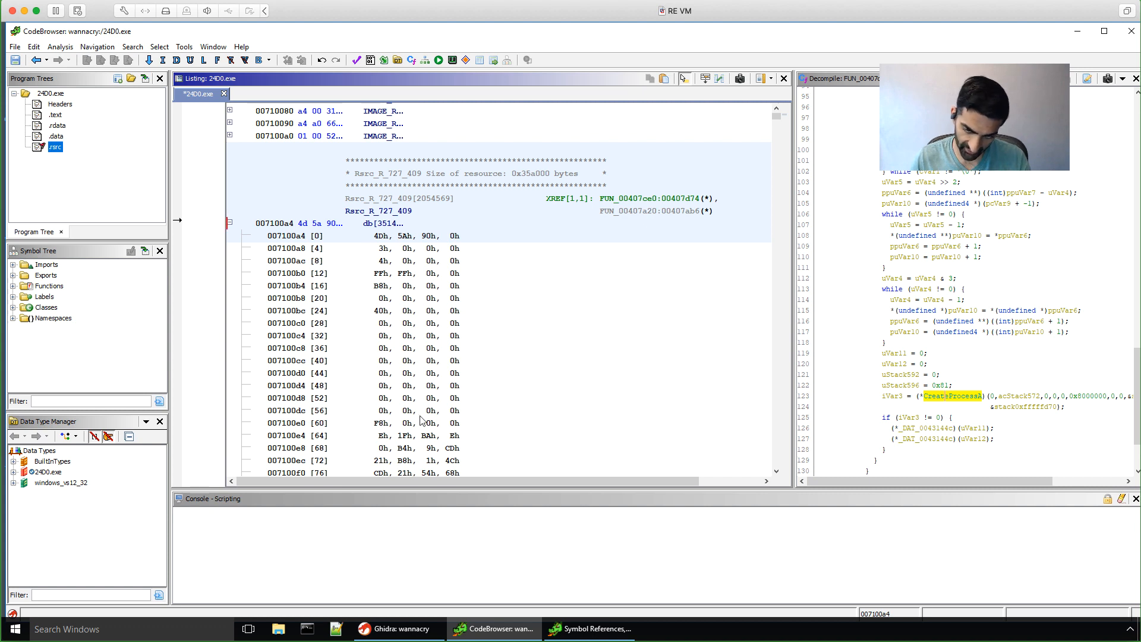
scroll(420, 419, down, 2)
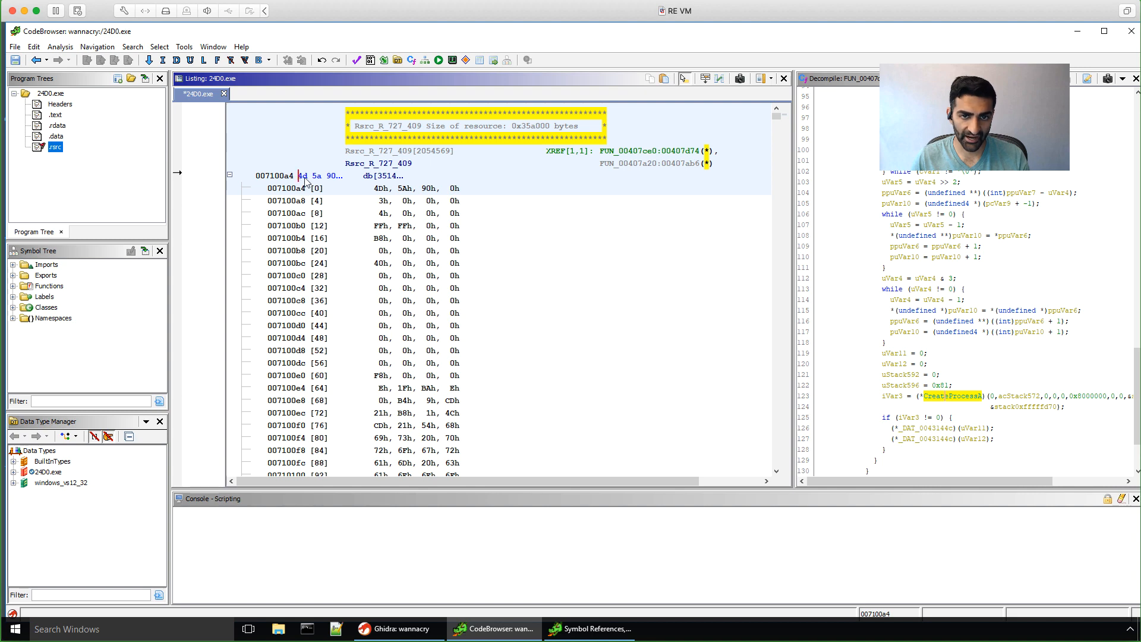
Extract the Rsrc_R_727_409 resource bytes and import them into the wannacry project as a Portable Executable (PE), language x86:LE:32:default:windows.
drag(300, 181, 477, 358)
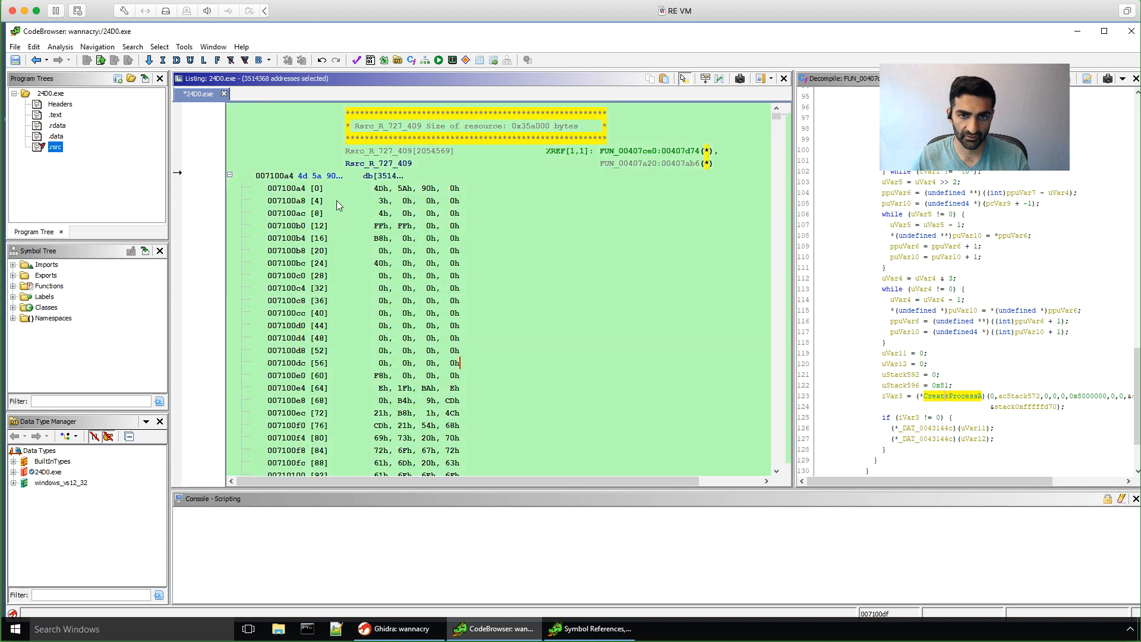
right_click(336, 201)
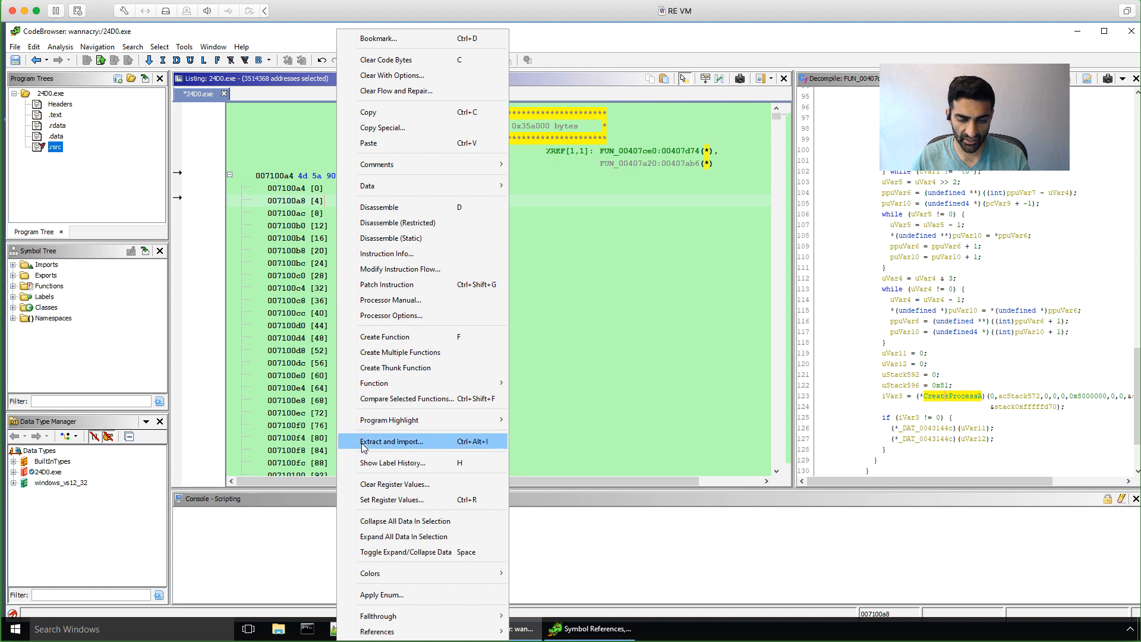
click(432, 445)
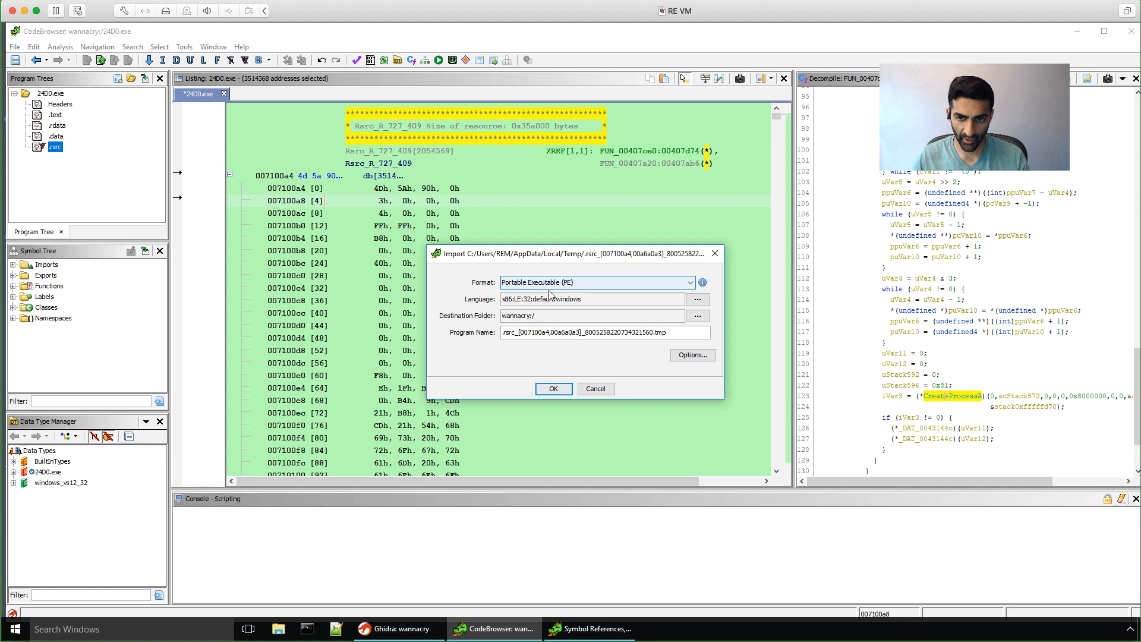
click(553, 389)
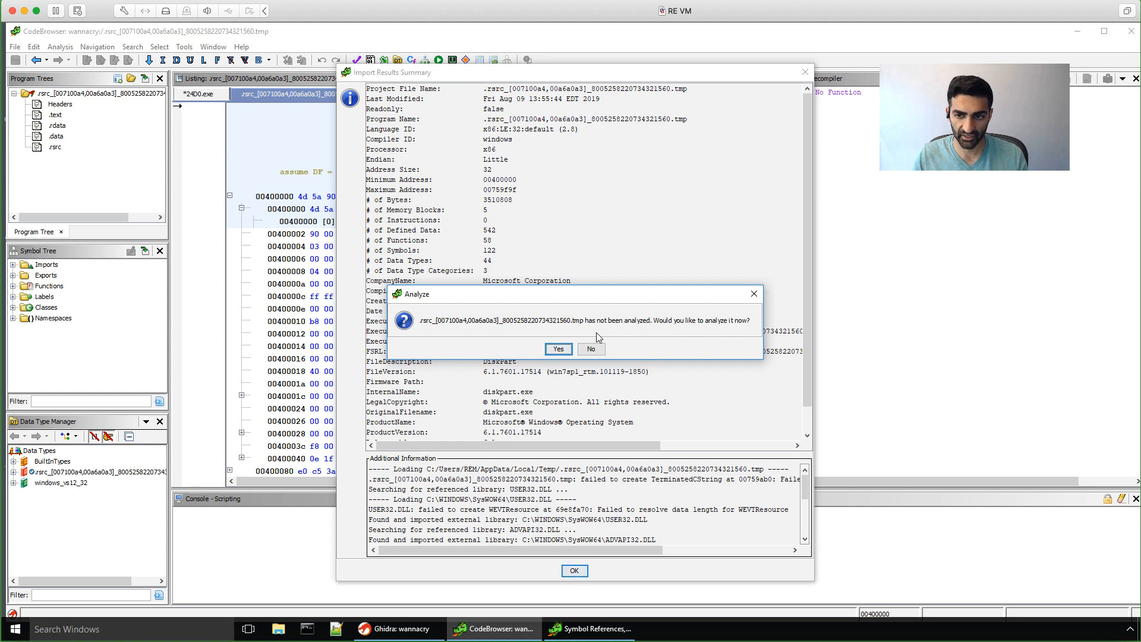
Analyze the extracted program with Decompiler Parameter ID and WindowsPE x86 Propagate External Parameters enabled, and dismiss the import and analysis summaries.
click(558, 349)
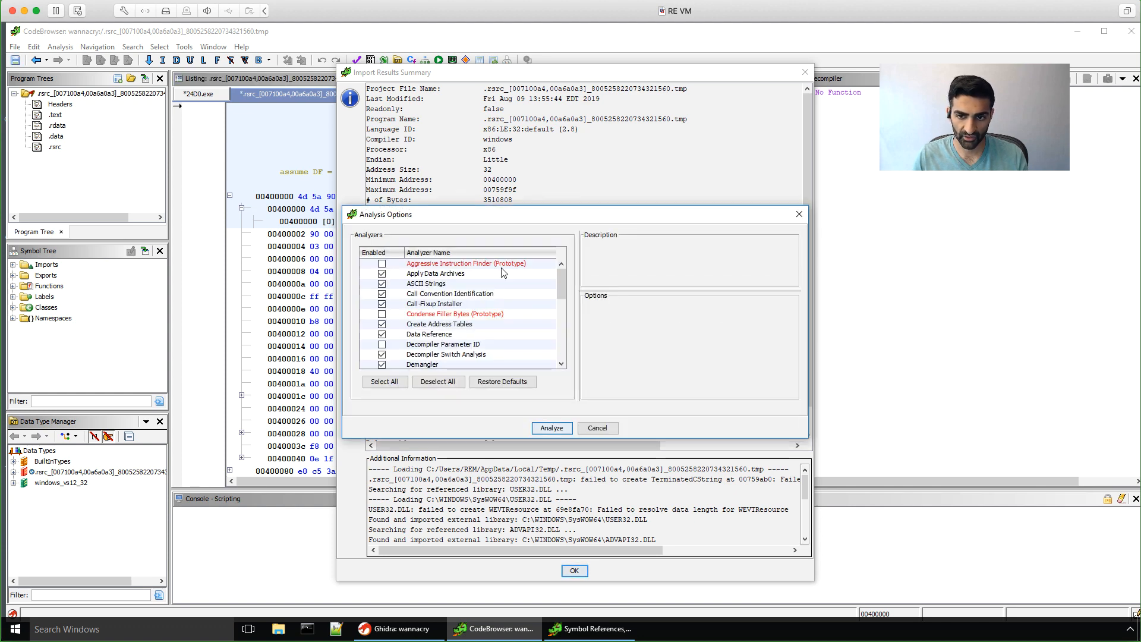
click(382, 345)
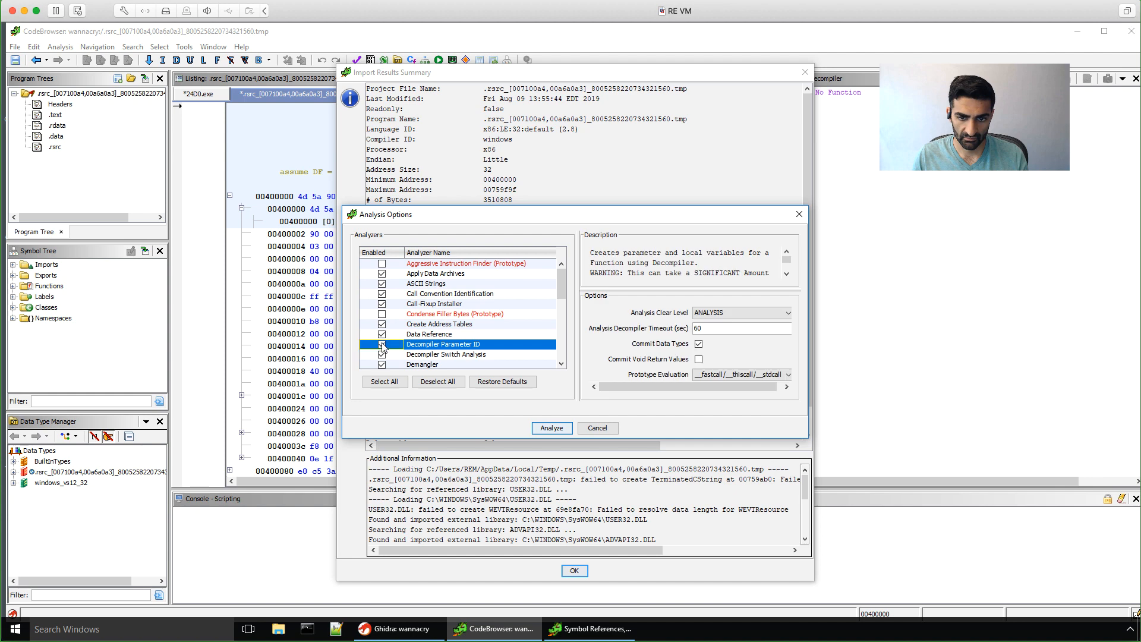
drag(564, 283, 562, 354)
click(382, 333)
click(547, 428)
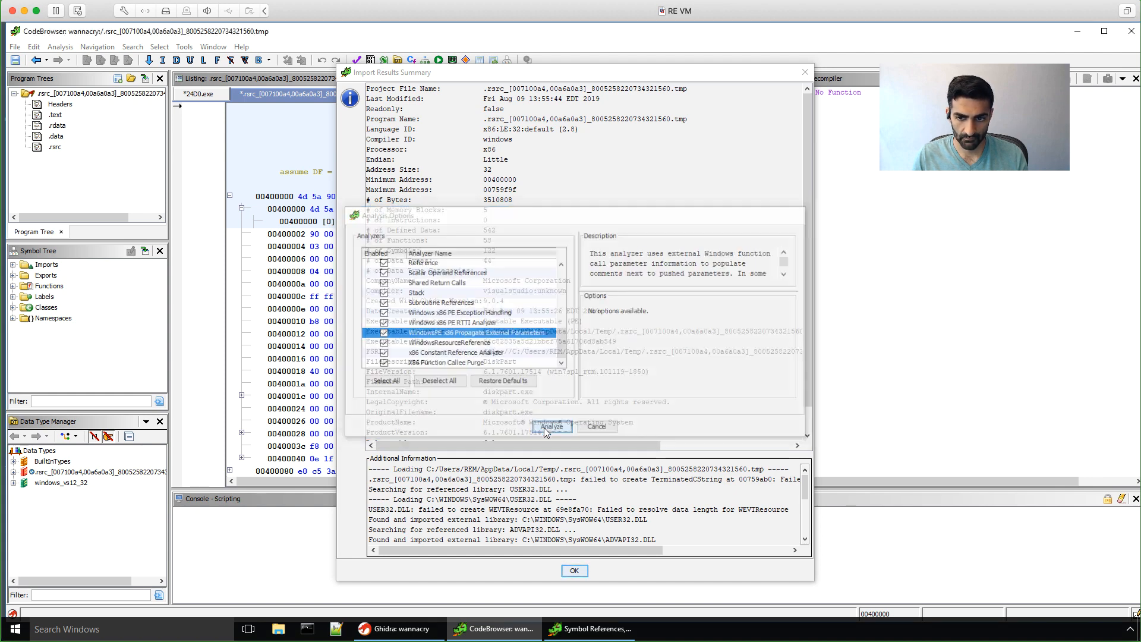
click(574, 571)
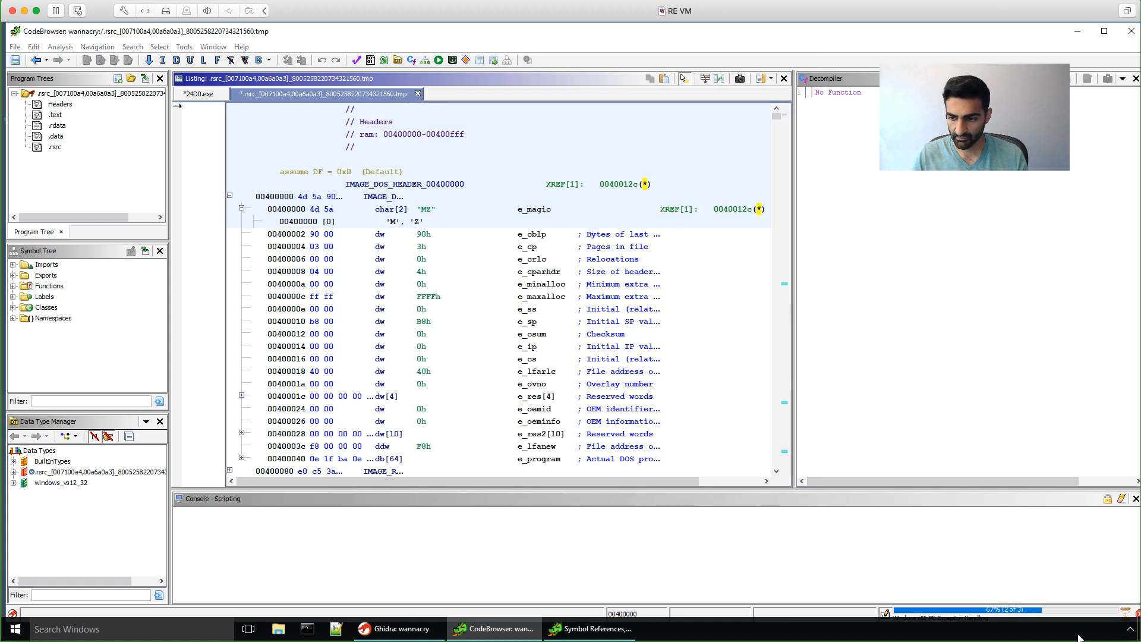
double_click(309, 37)
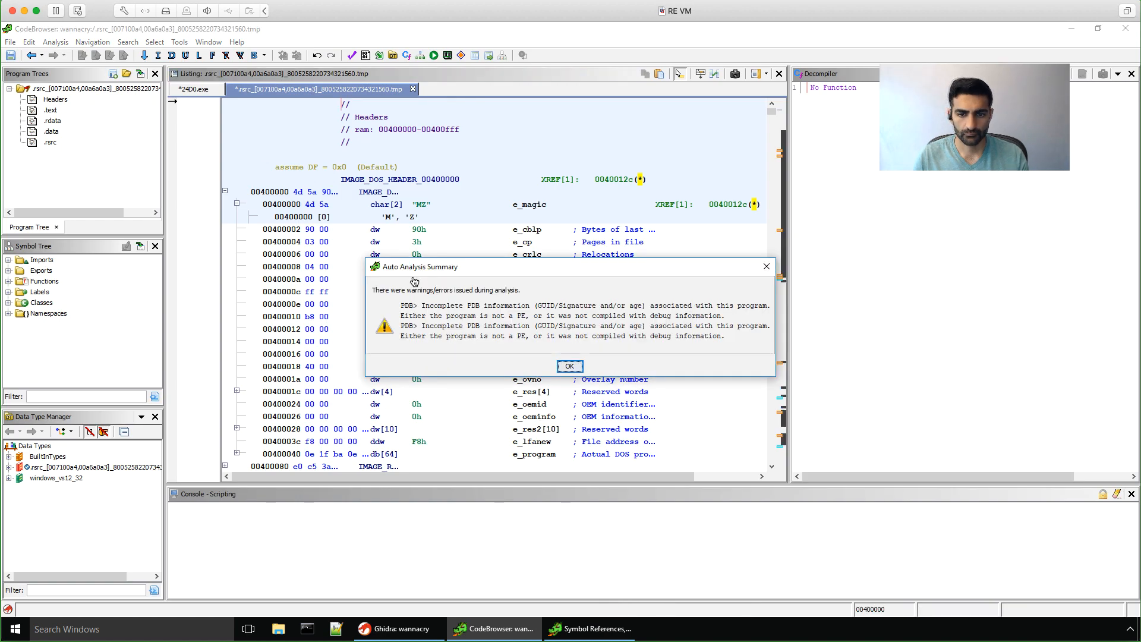
click(569, 367)
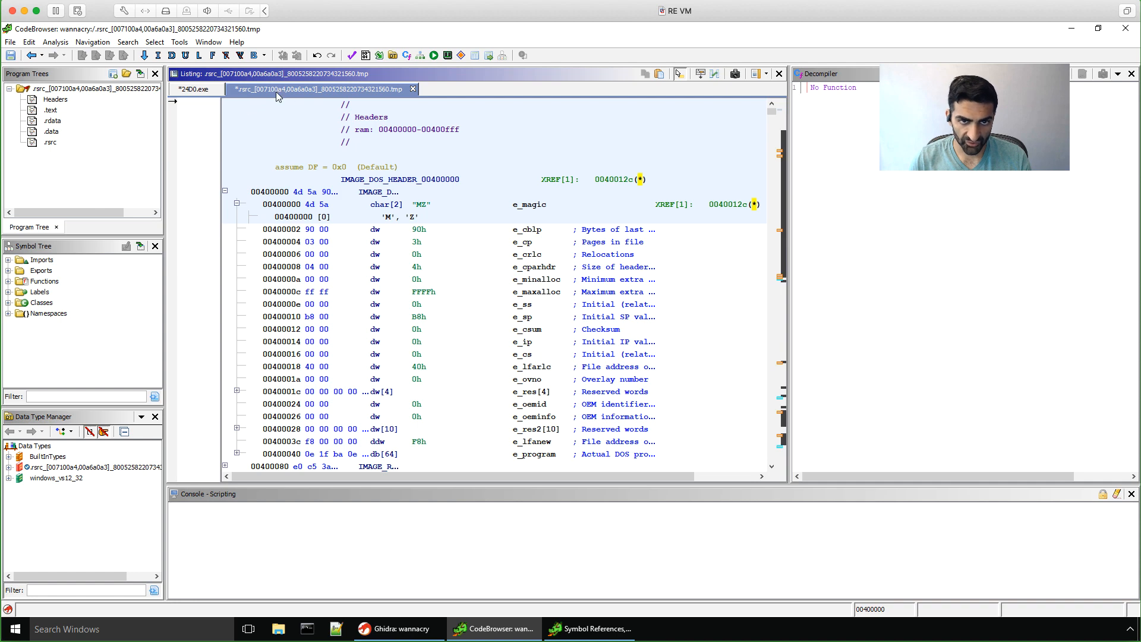
Switch back to 24D0.exe and return to the FindResourceA call in FUN_00407ce0.
click(189, 89)
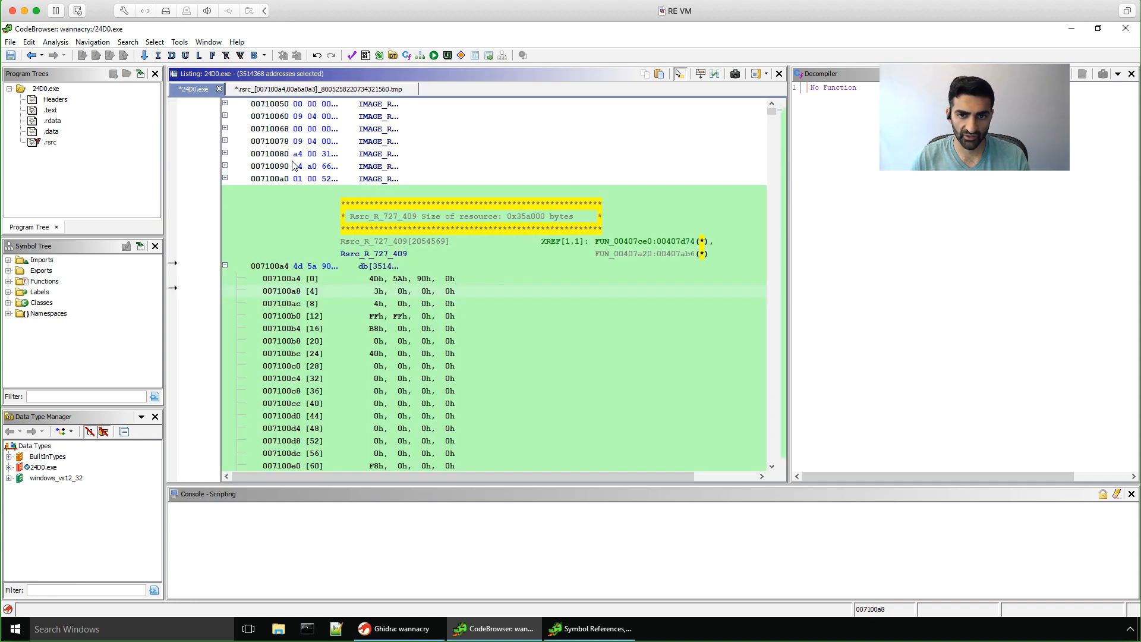
click(31, 58)
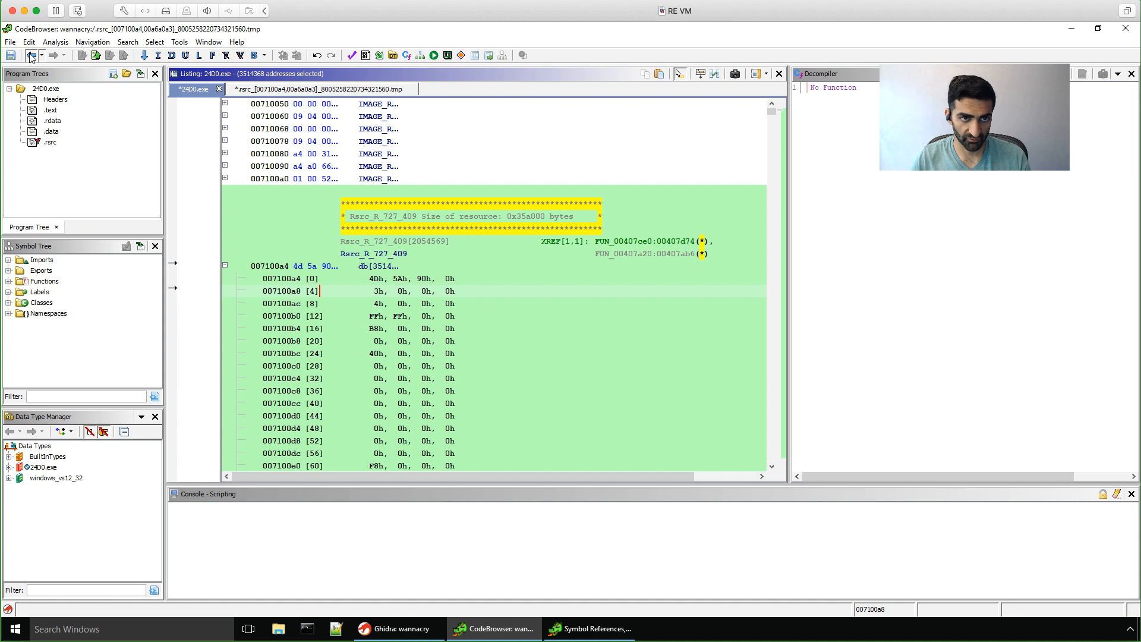
click(31, 57)
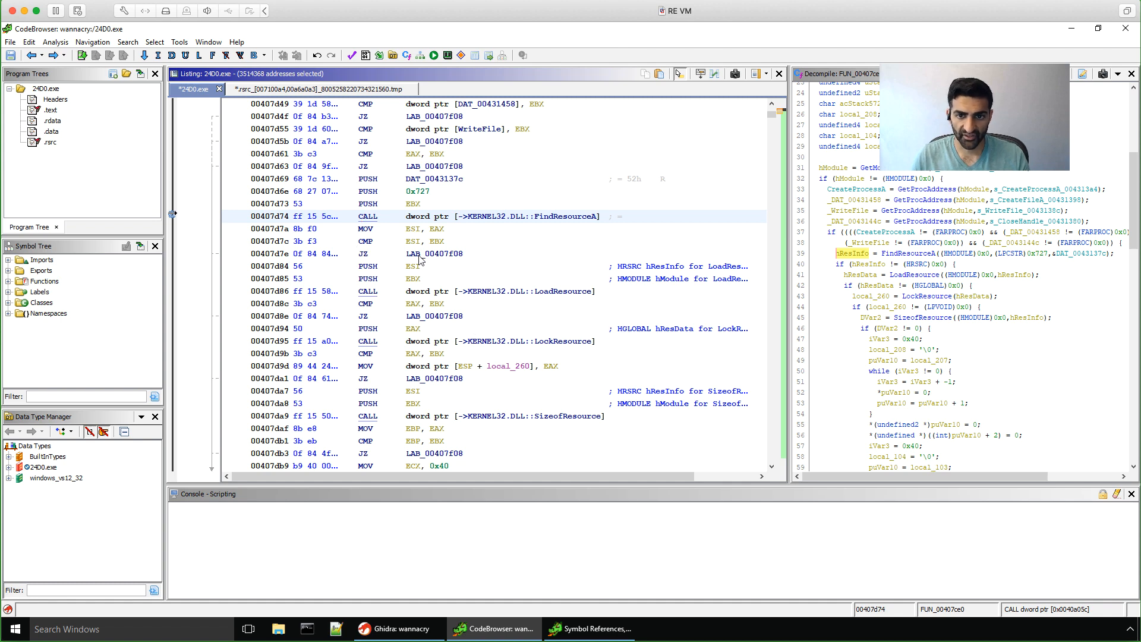
Rename the function FUN_00407ce0 as drop_and_run_pe from its label at the function's start in the listing.
scroll(396, 281, up, 5)
scroll(396, 281, up, 8)
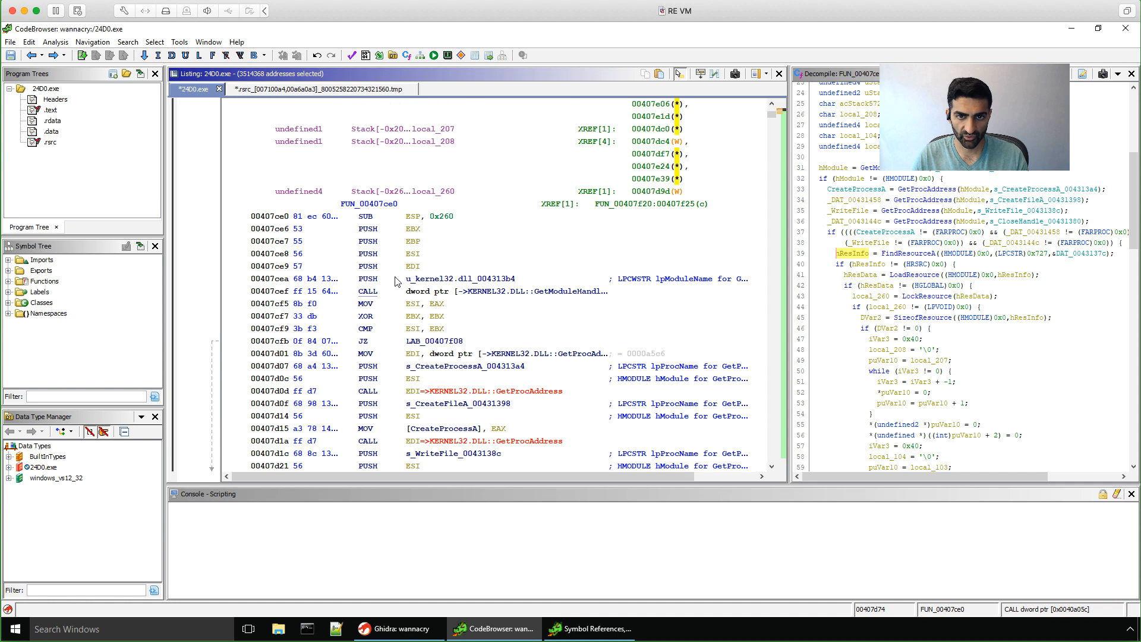
scroll(397, 281, up, 3)
click(370, 323)
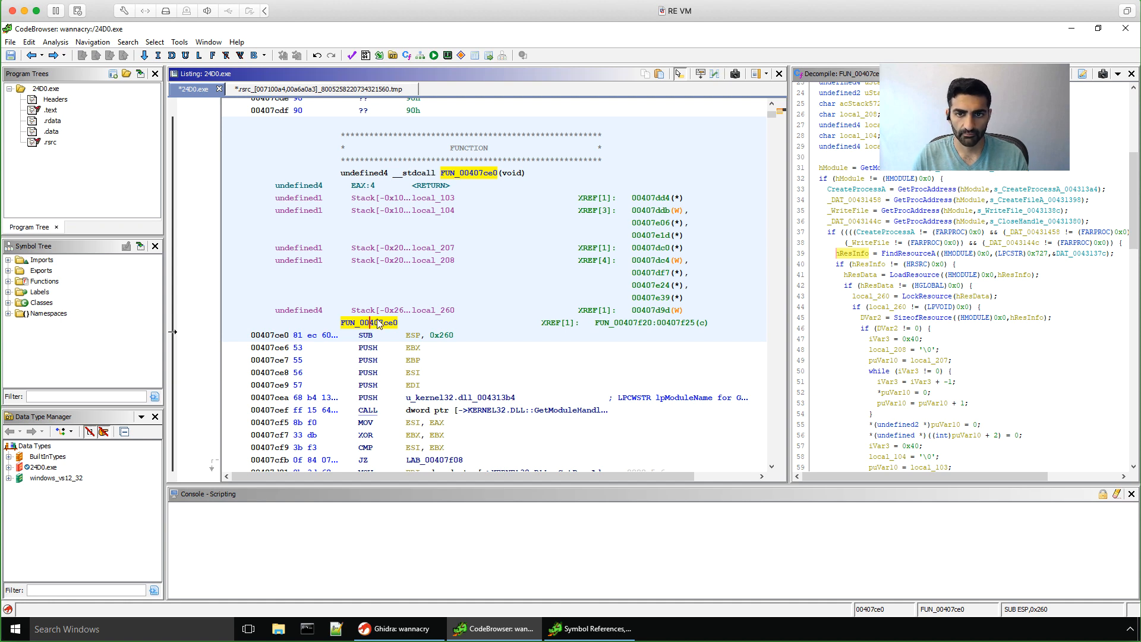
right_click(378, 322)
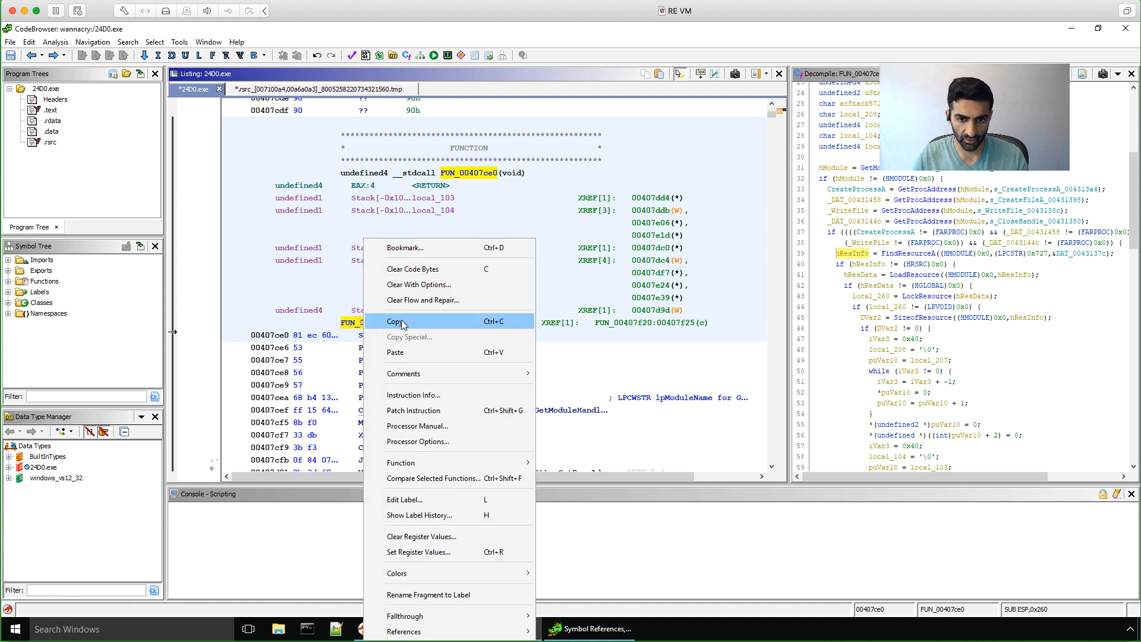
mouse_move(404, 373)
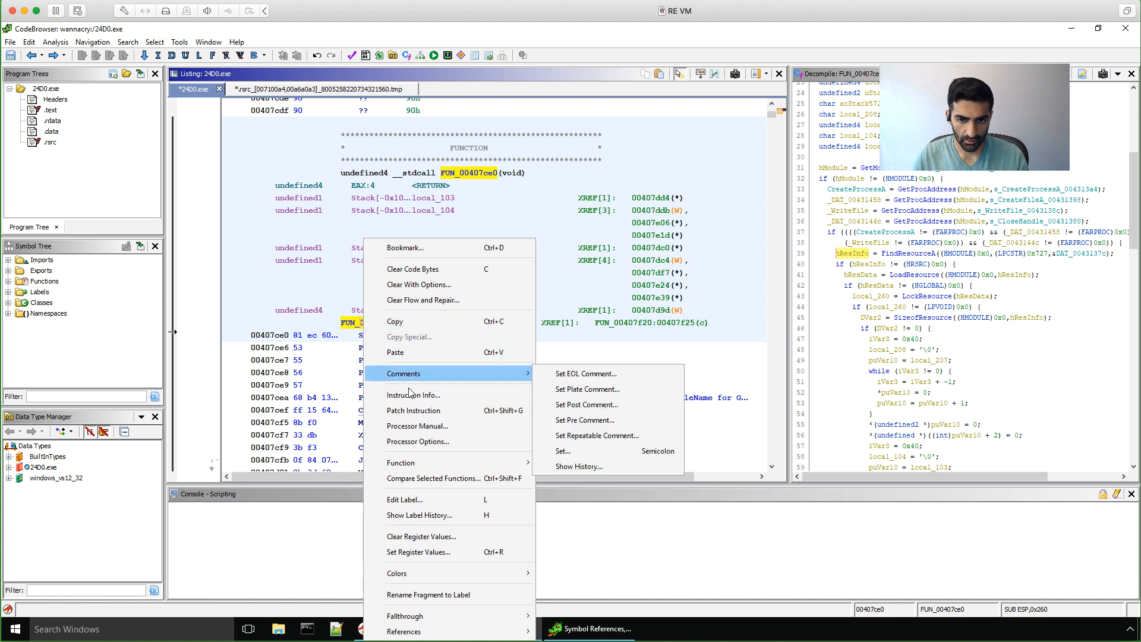
click(412, 501)
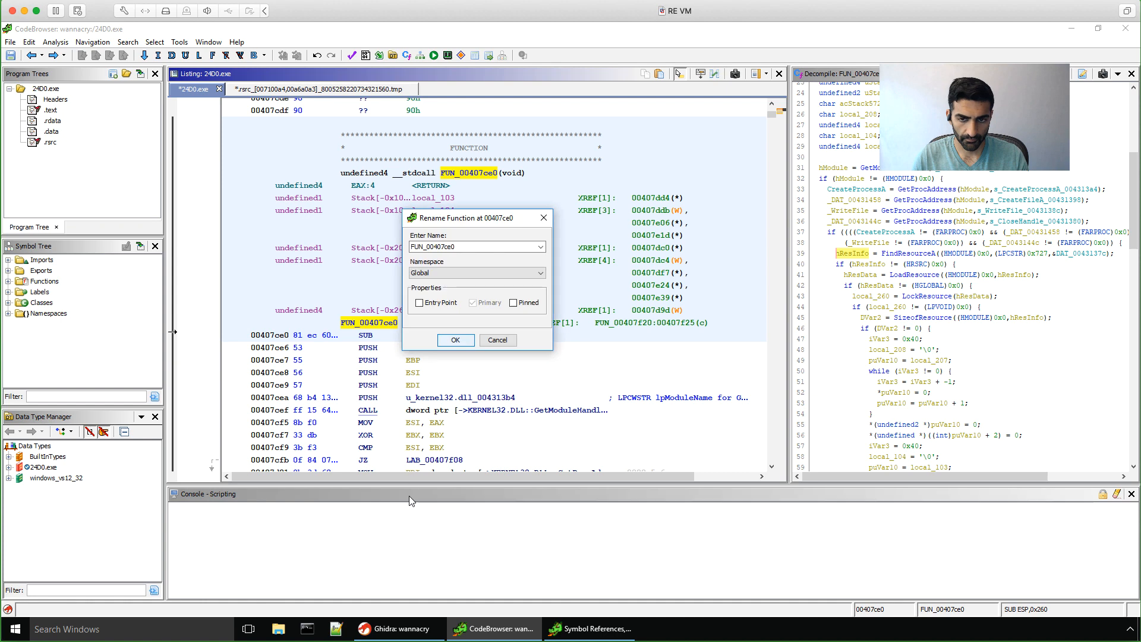
text(drop_and_run)
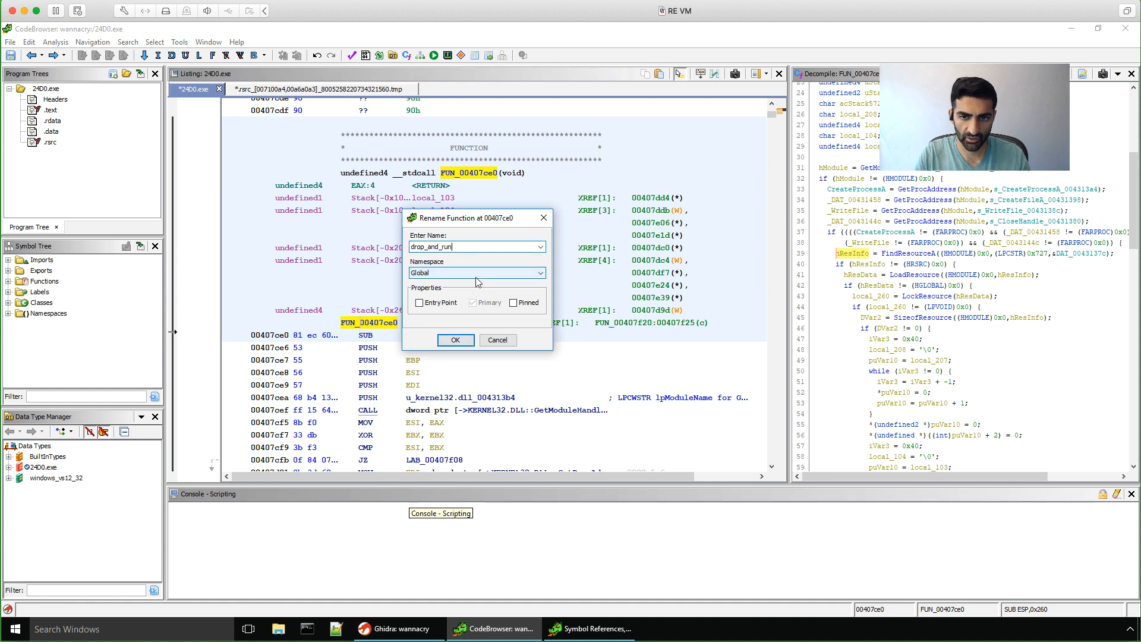
text(_pe)
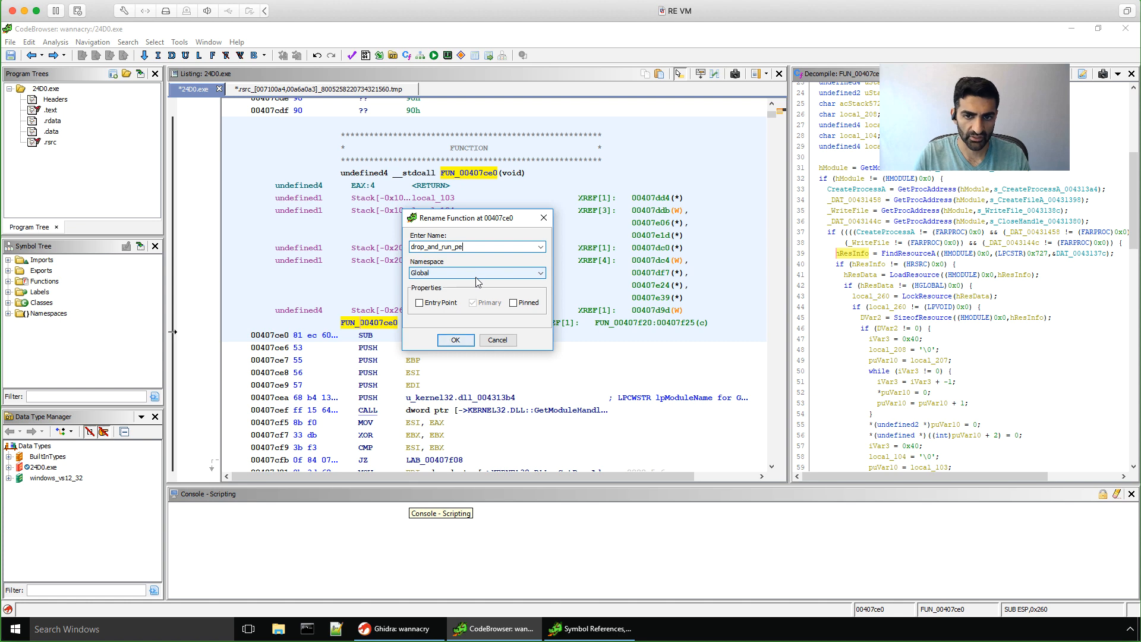
click(455, 340)
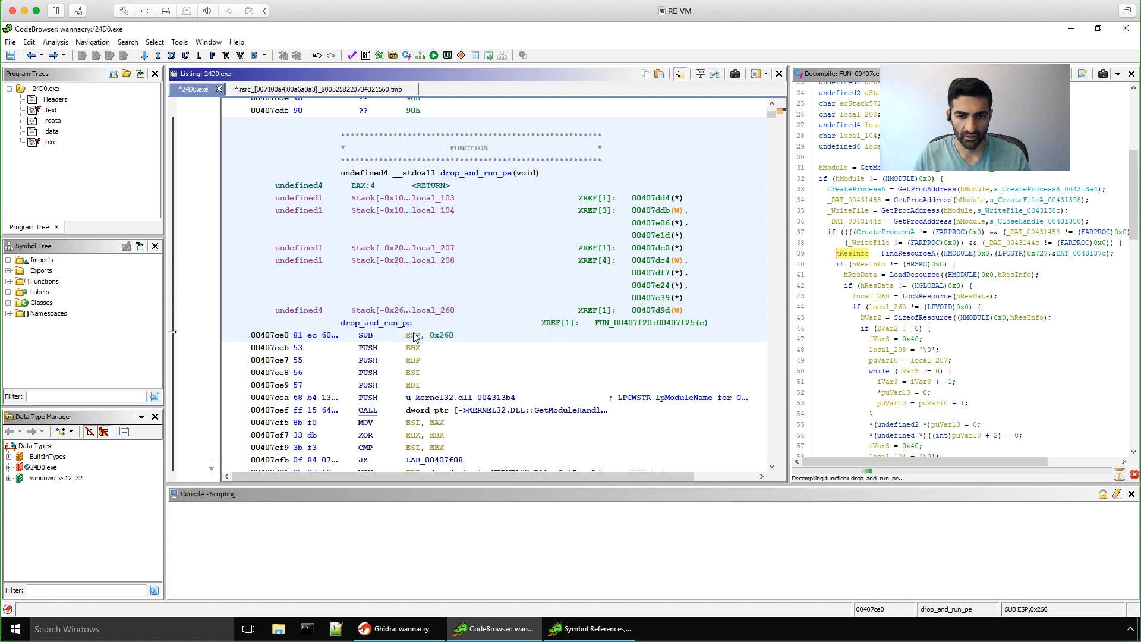
Find the references to drop_and_run_pe and go to its call at 00407f25 in FUN_00407f20.
right_click(369, 324)
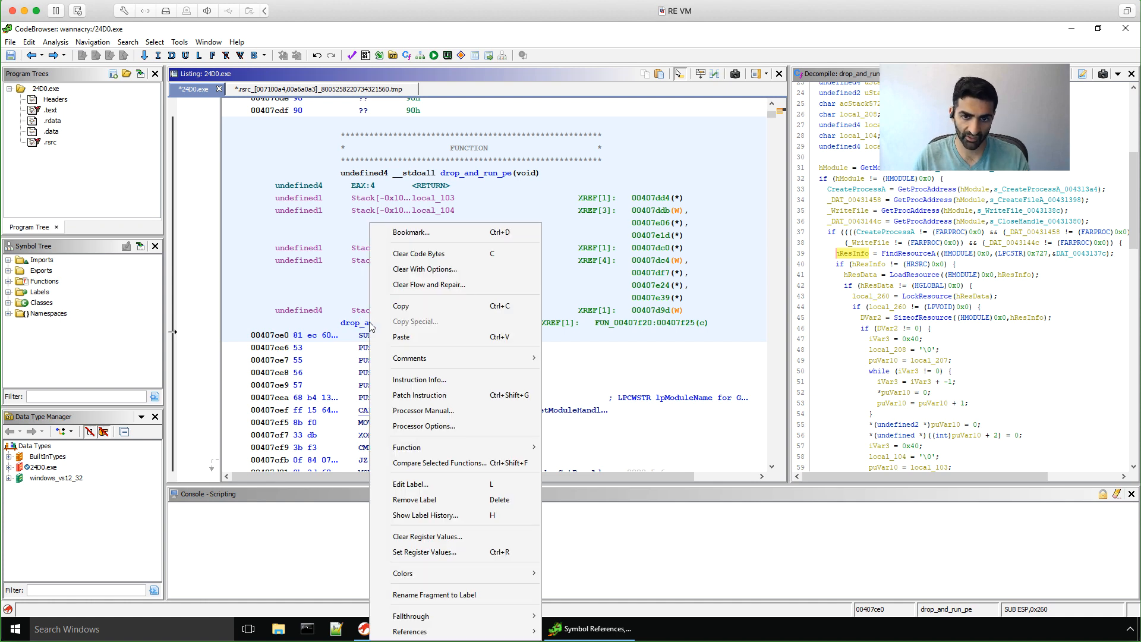
mouse_move(469, 633)
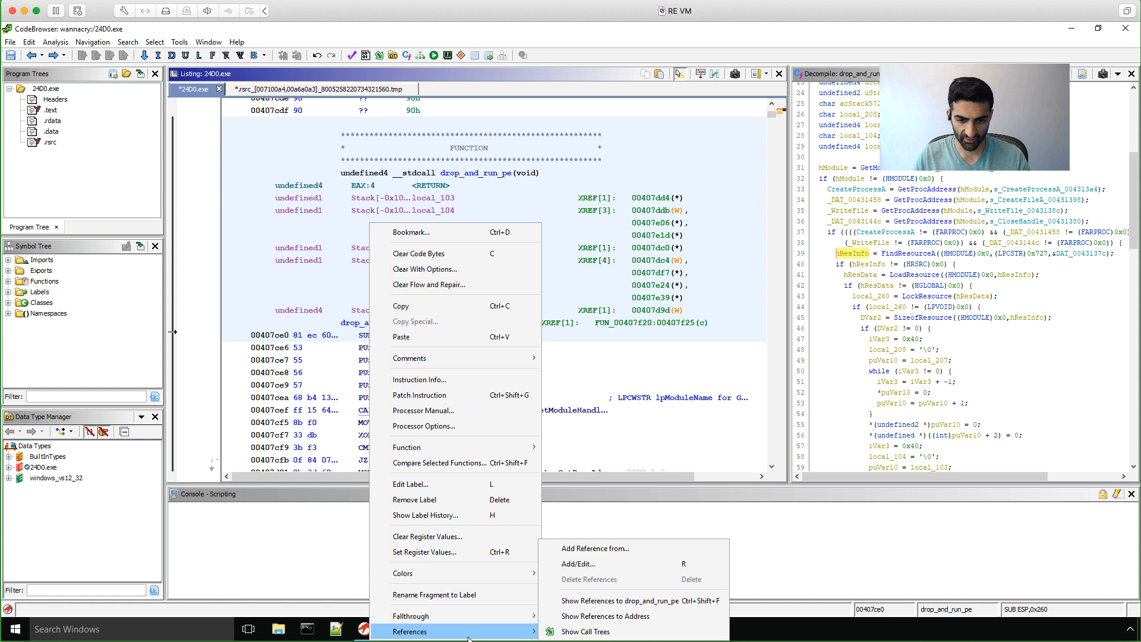
click(623, 601)
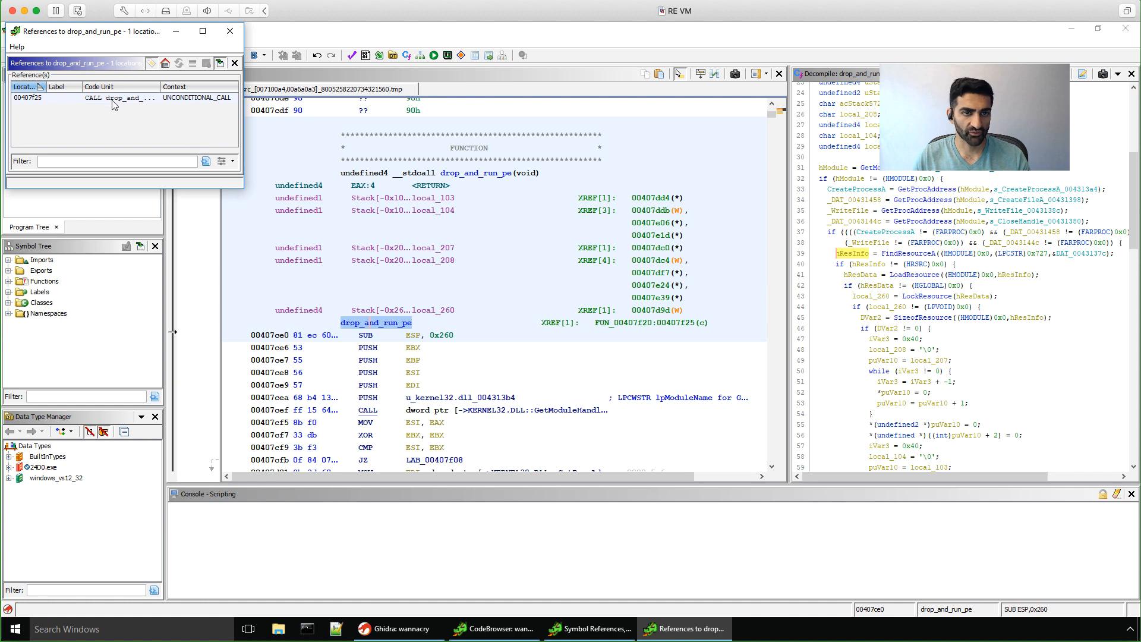
click(109, 98)
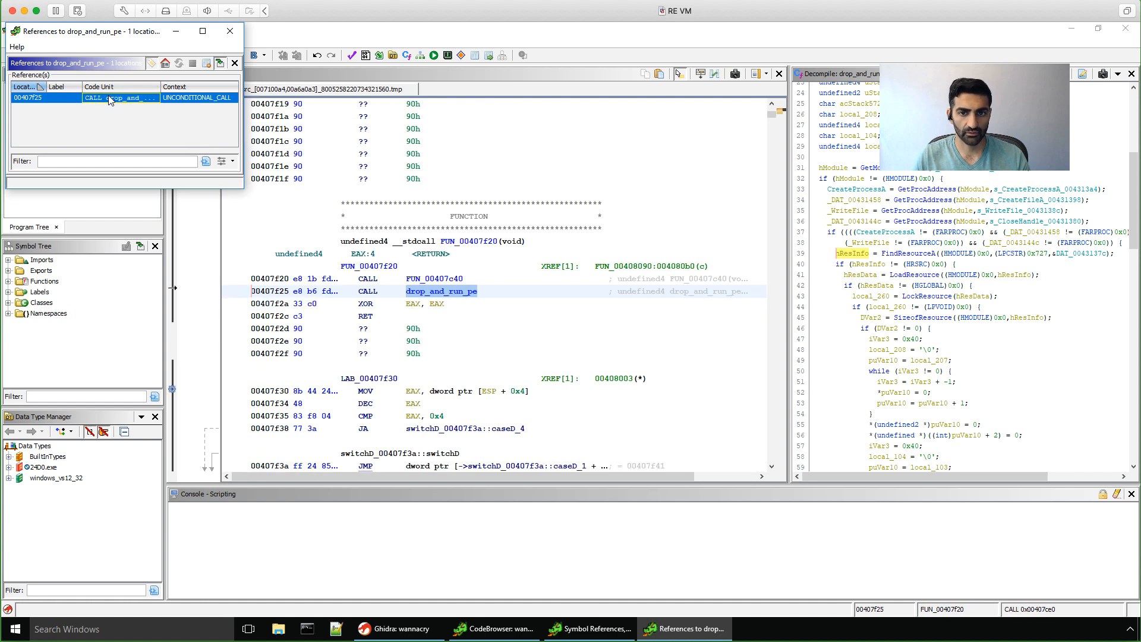
click(236, 36)
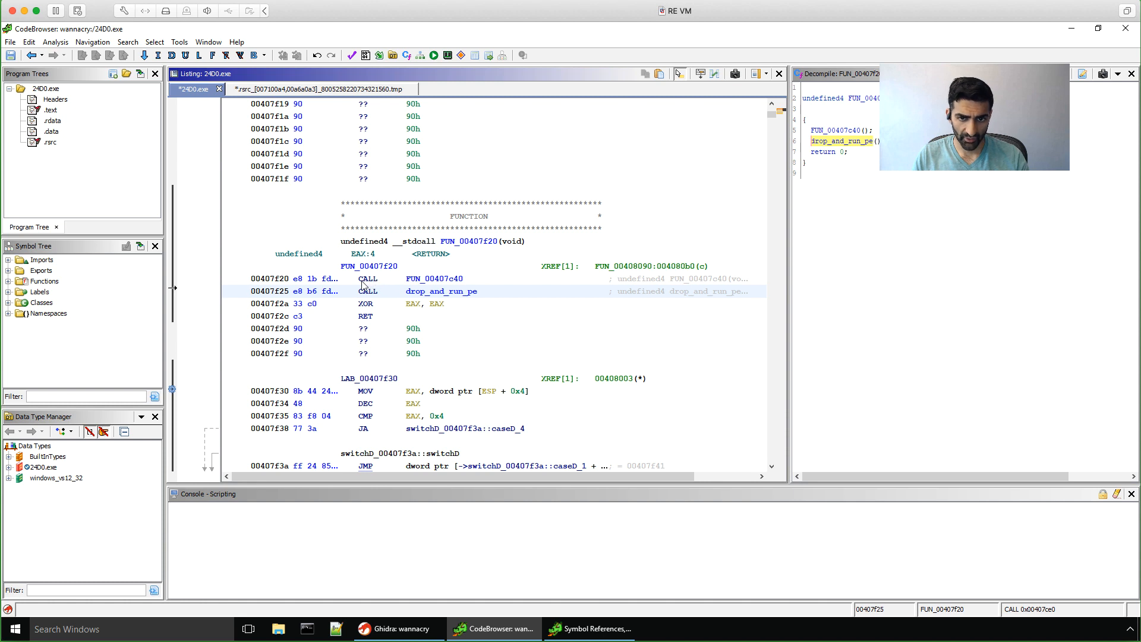
Examine the function call graph of FUN_00407f20, expanding the outgoing calls of FUN_00407c40 and drop_and_run_pe, and close the graph.
mouse_move(362, 283)
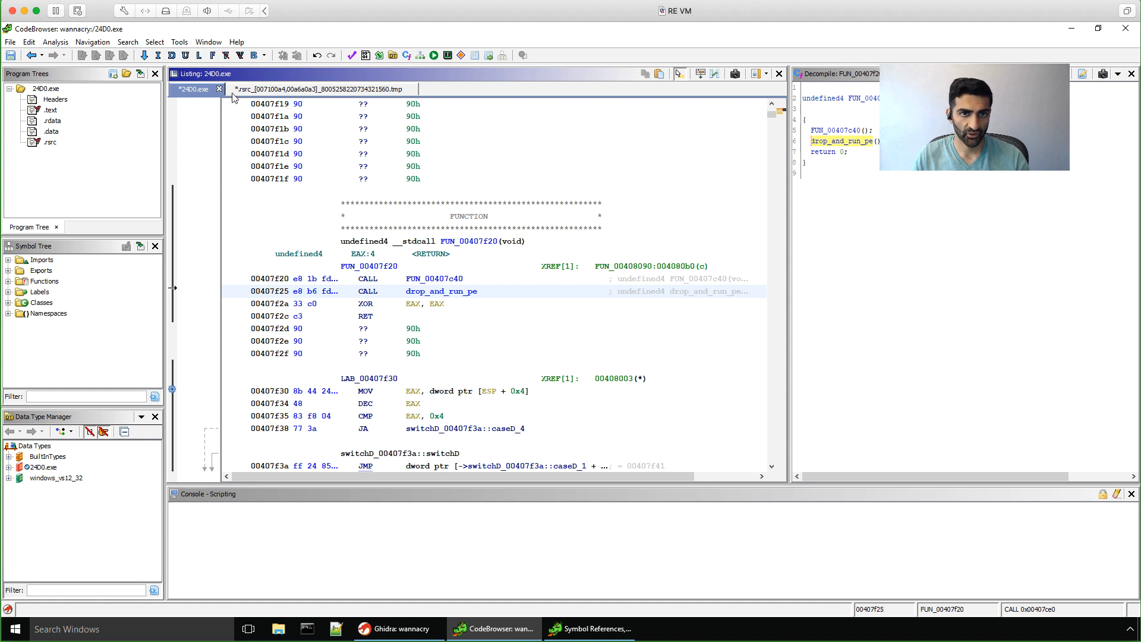
click(208, 43)
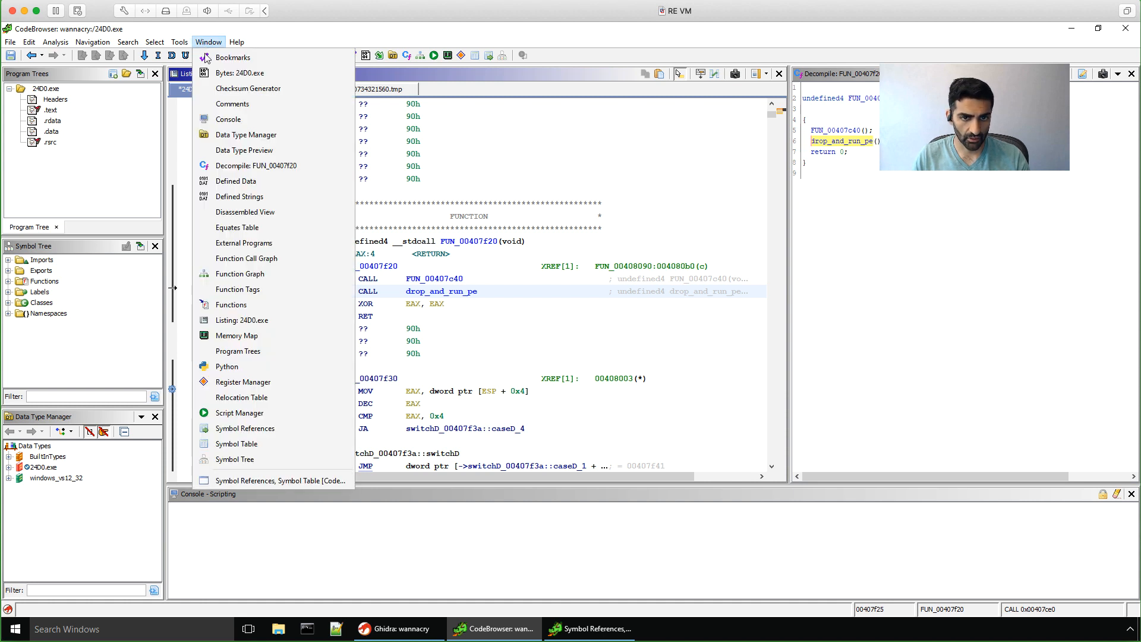
click(282, 259)
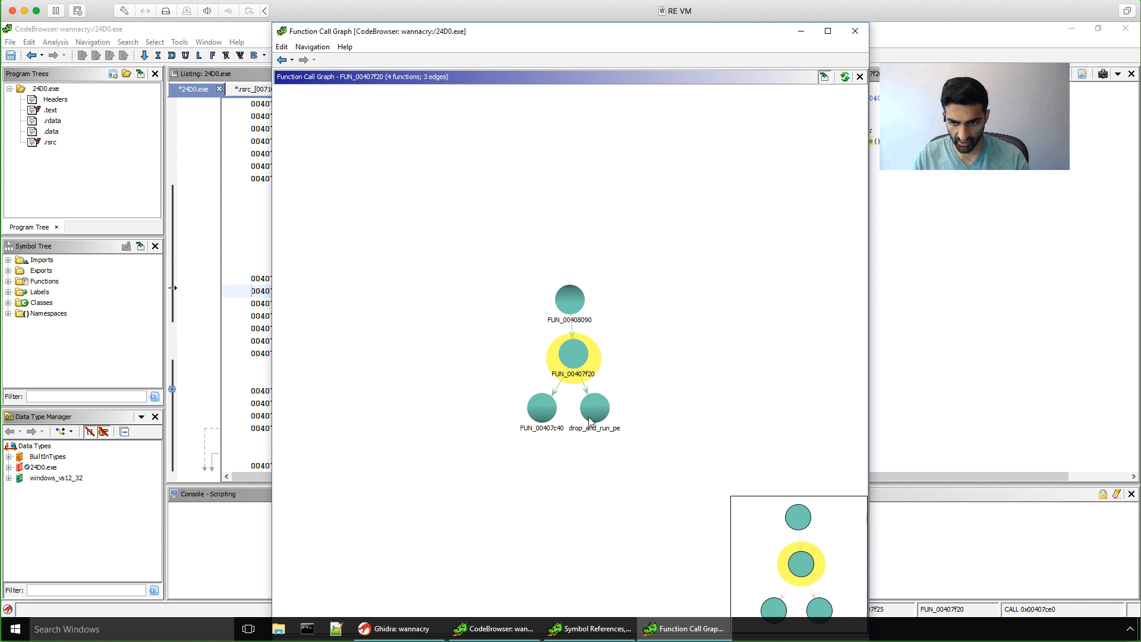
drag(550, 416, 536, 415)
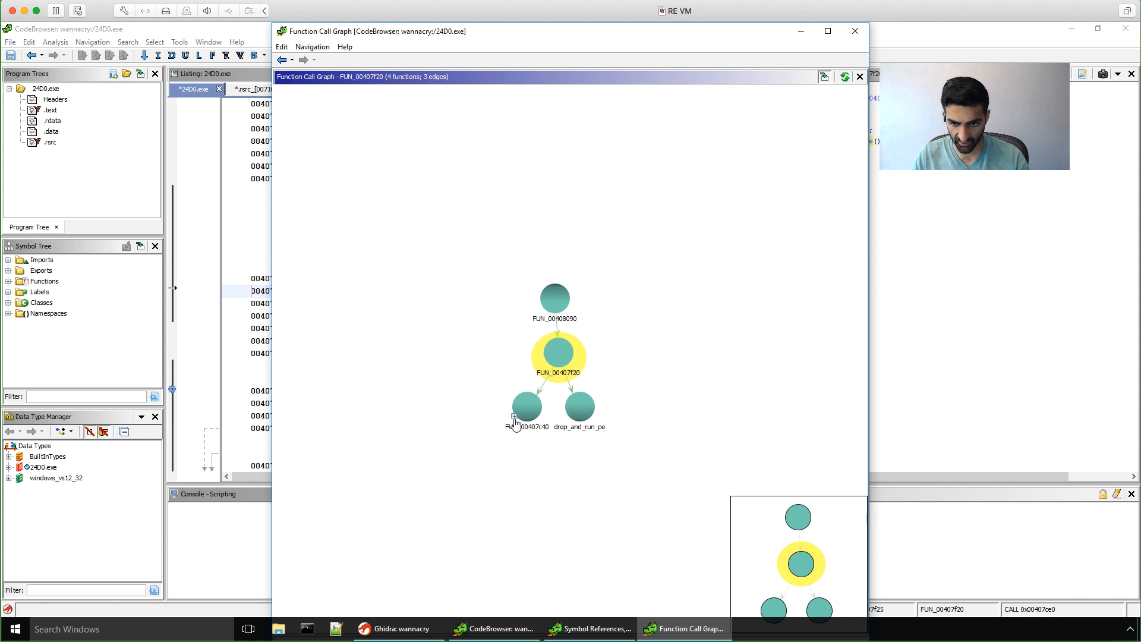
click(514, 417)
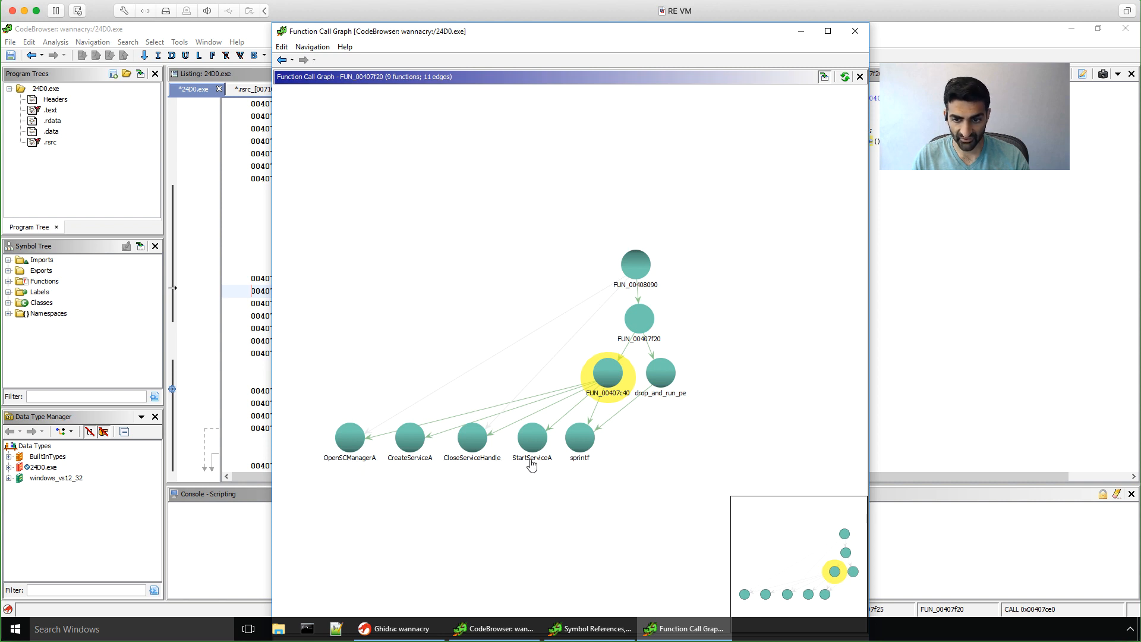
click(648, 387)
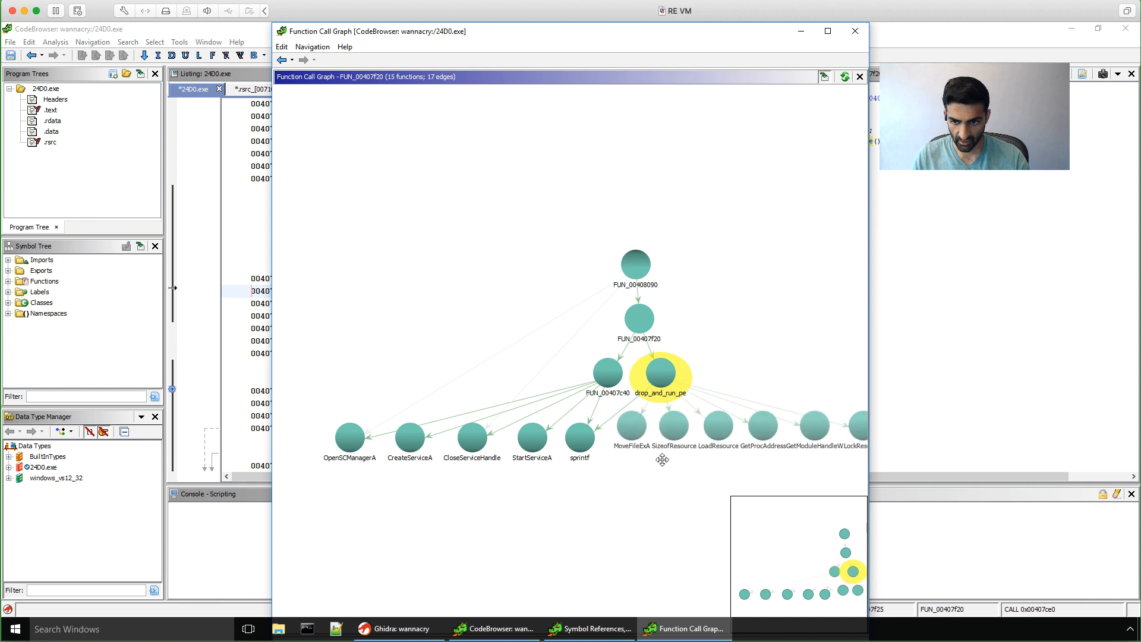
drag(685, 504, 582, 476)
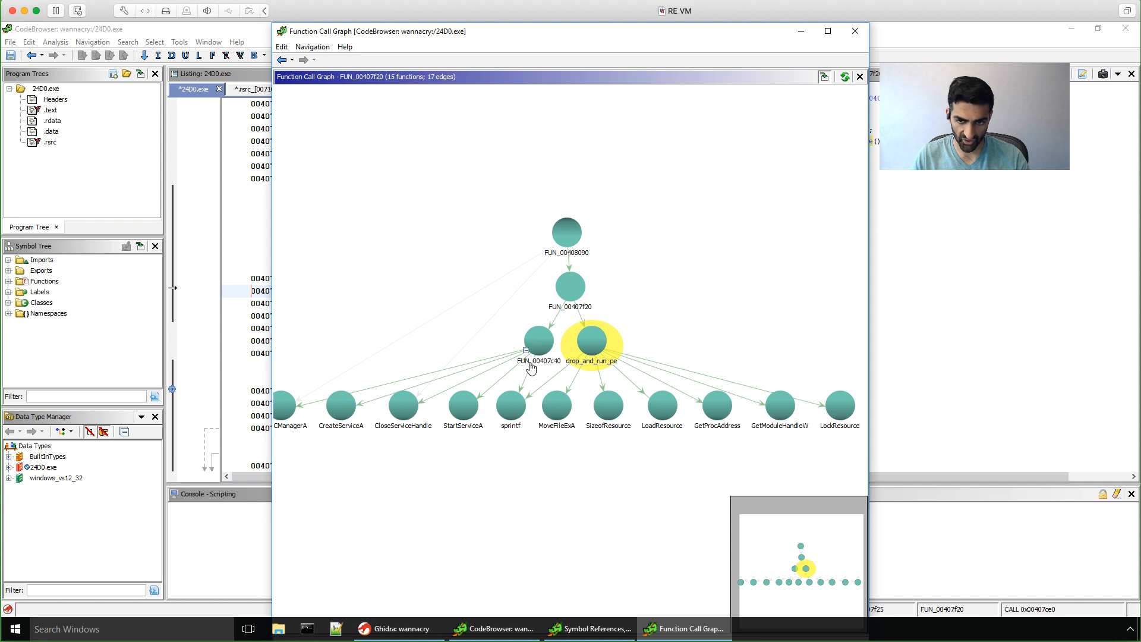
drag(362, 304, 385, 301)
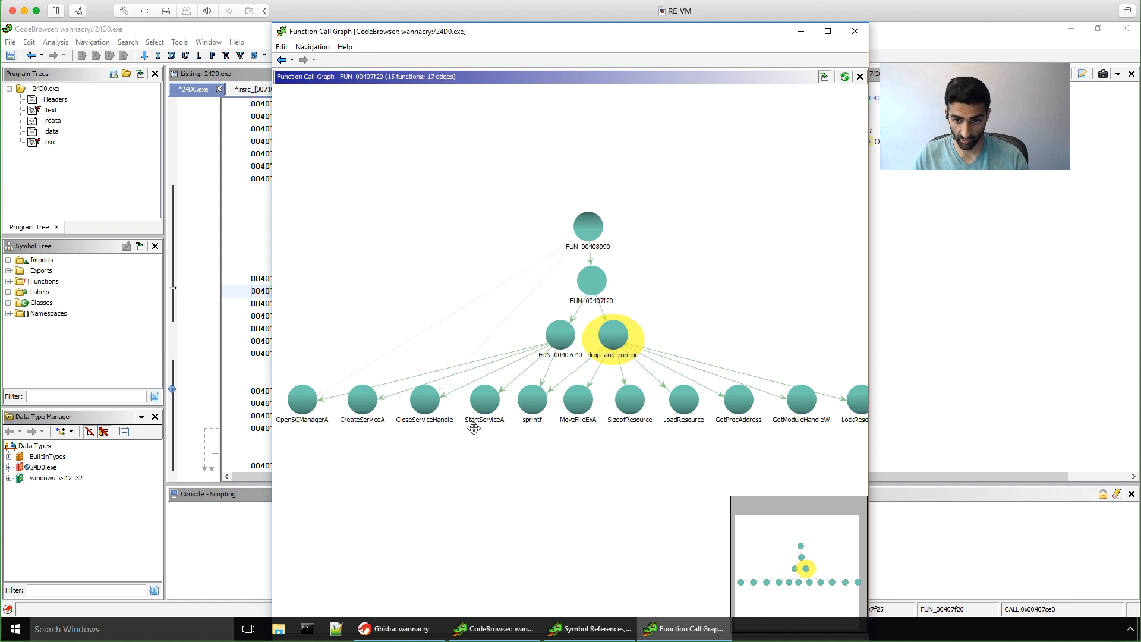
click(854, 31)
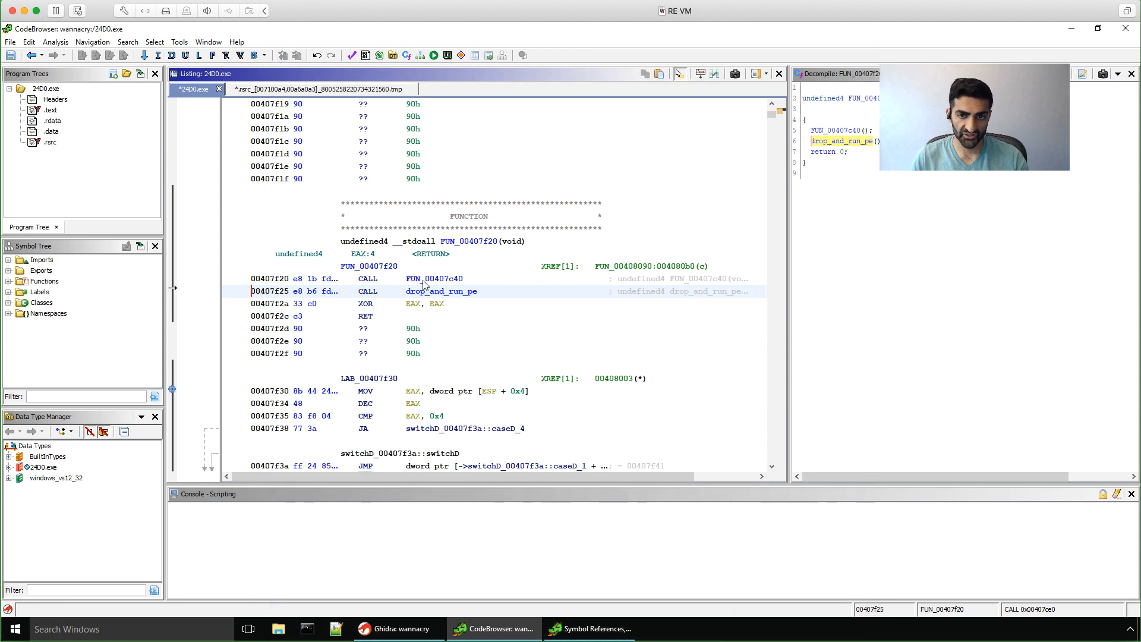
Run the RecursiveStringFinder.py script from the Strings category on FUN_00407f20 and enlarge the console to read its output.
mouse_move(424, 284)
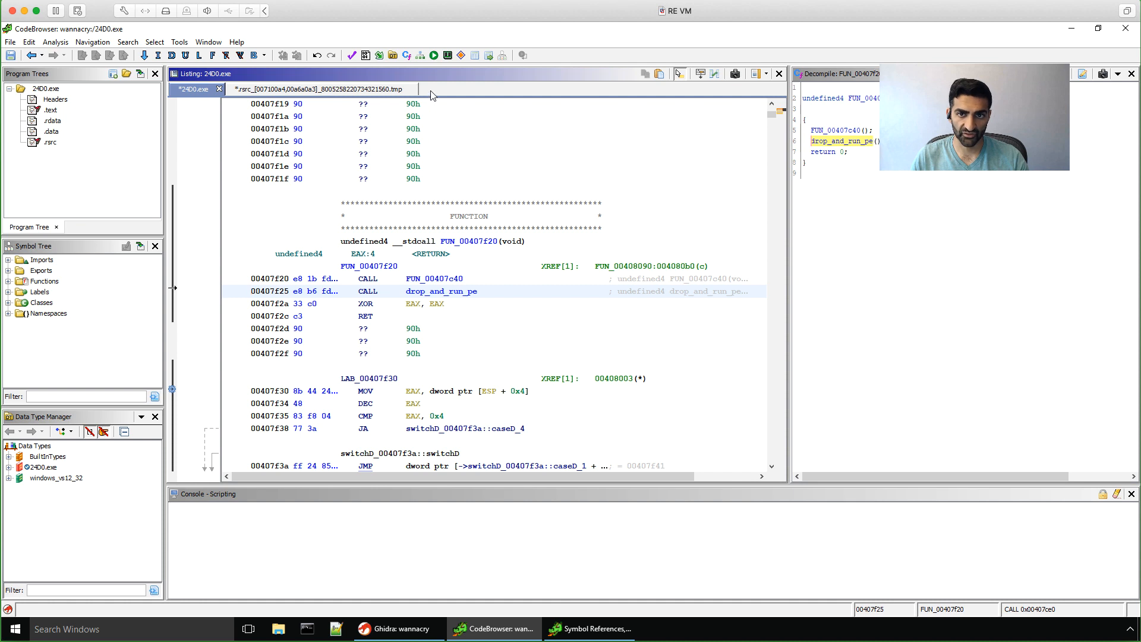
click(434, 56)
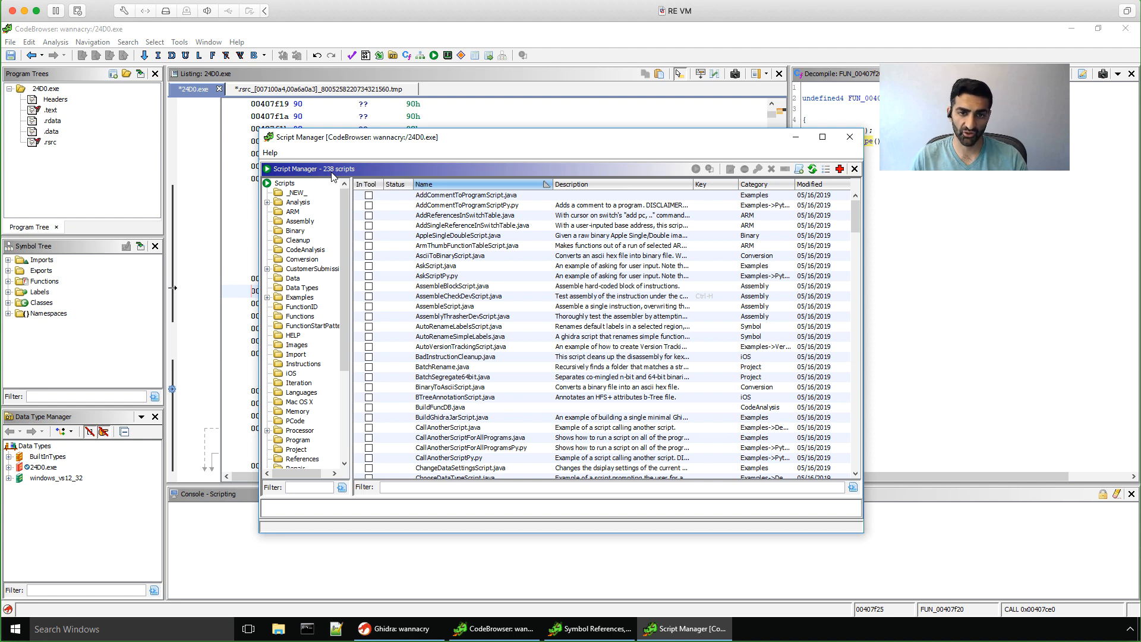
drag(345, 217, 342, 323)
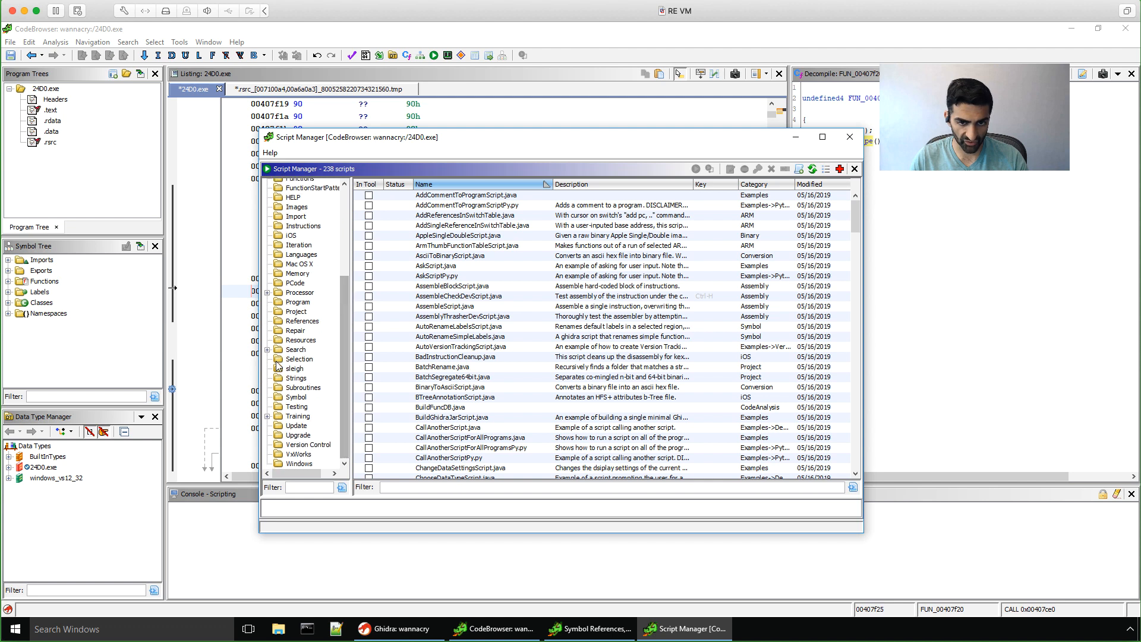
click(295, 378)
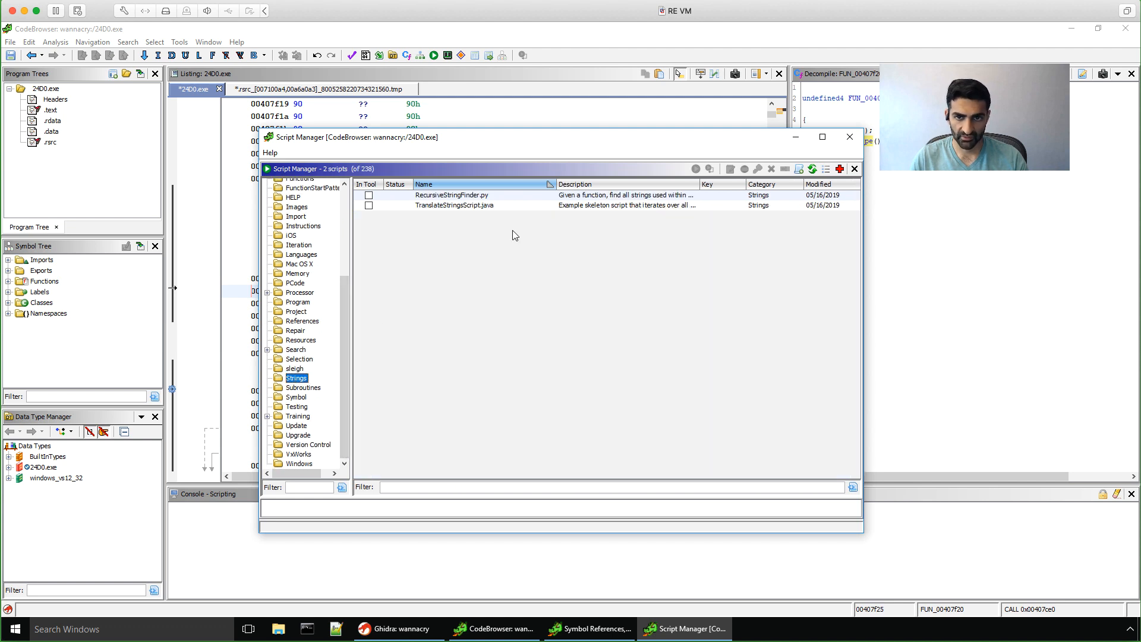
click(452, 197)
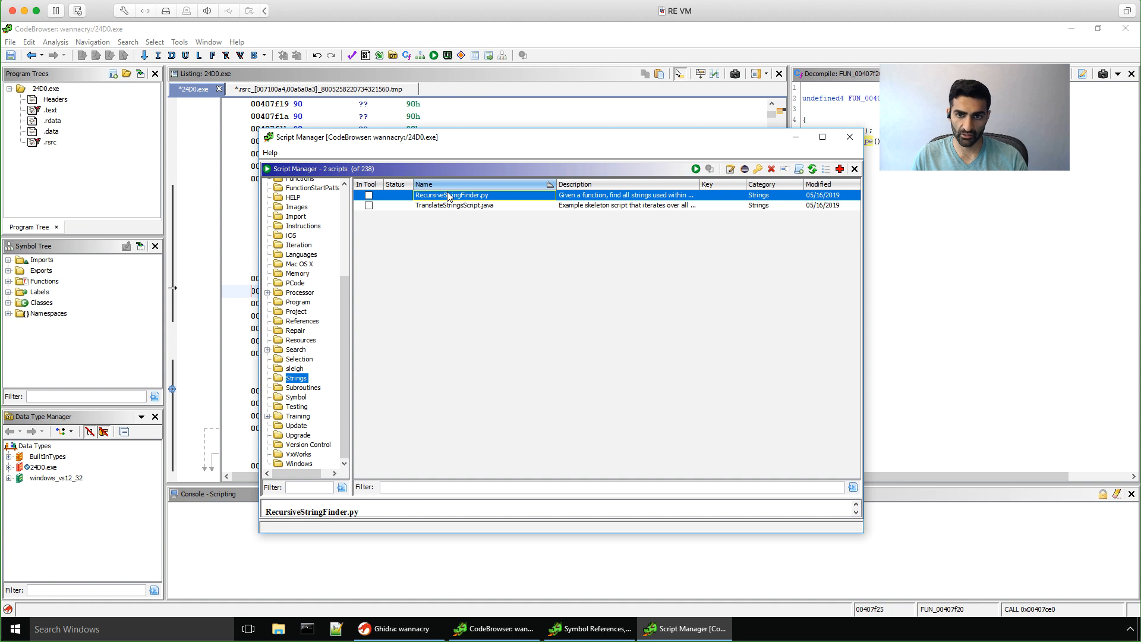
double_click(448, 195)
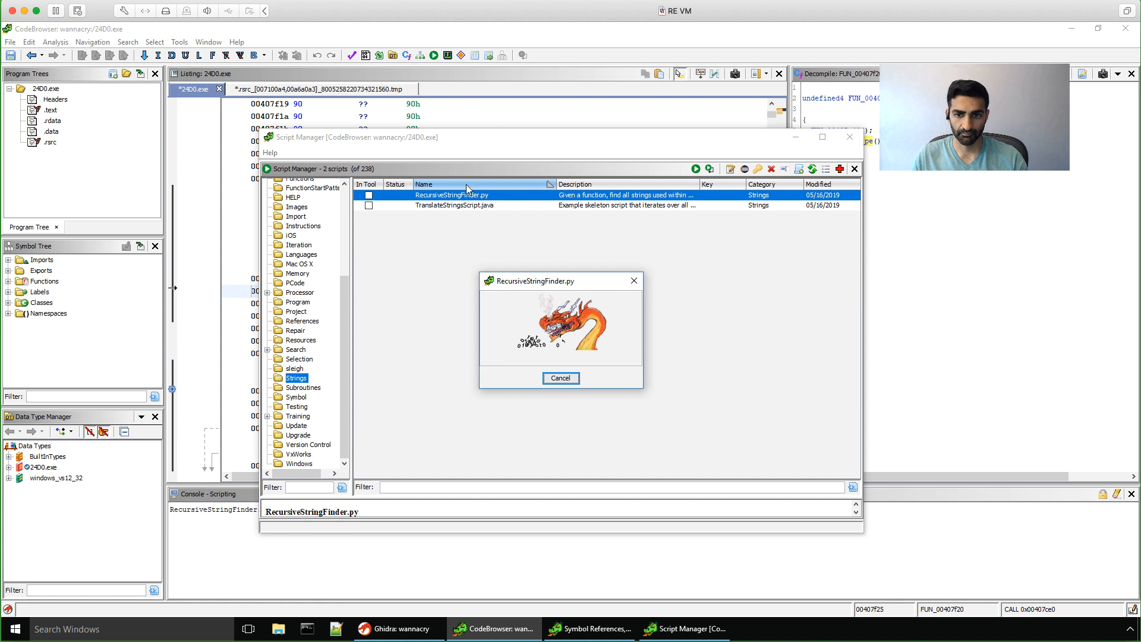
drag(515, 281, 522, 253)
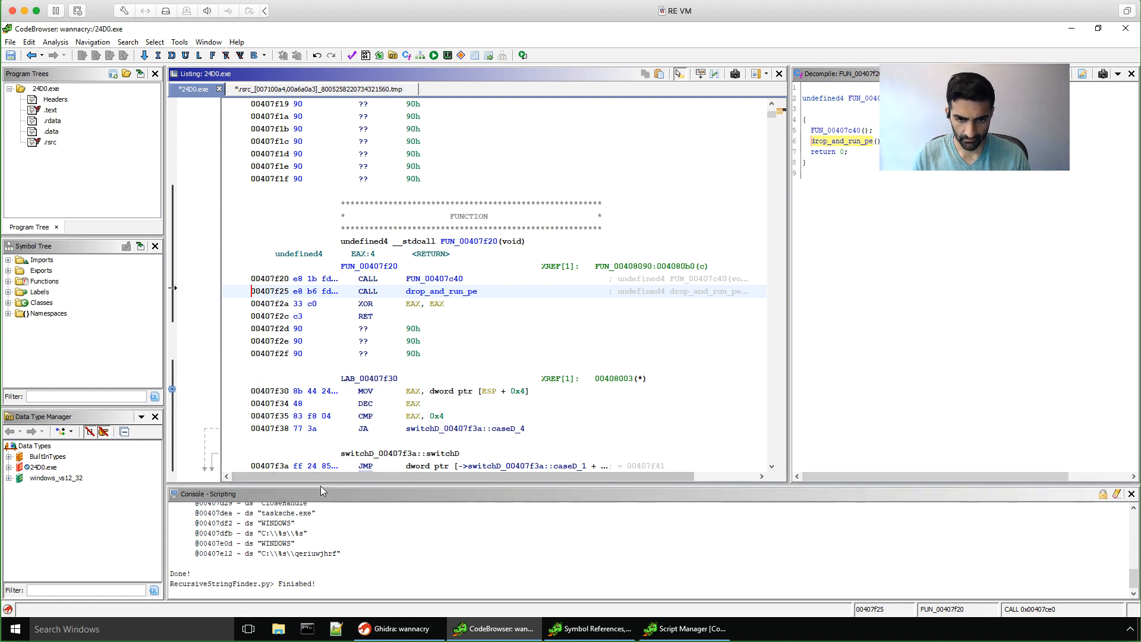
drag(320, 483, 320, 364)
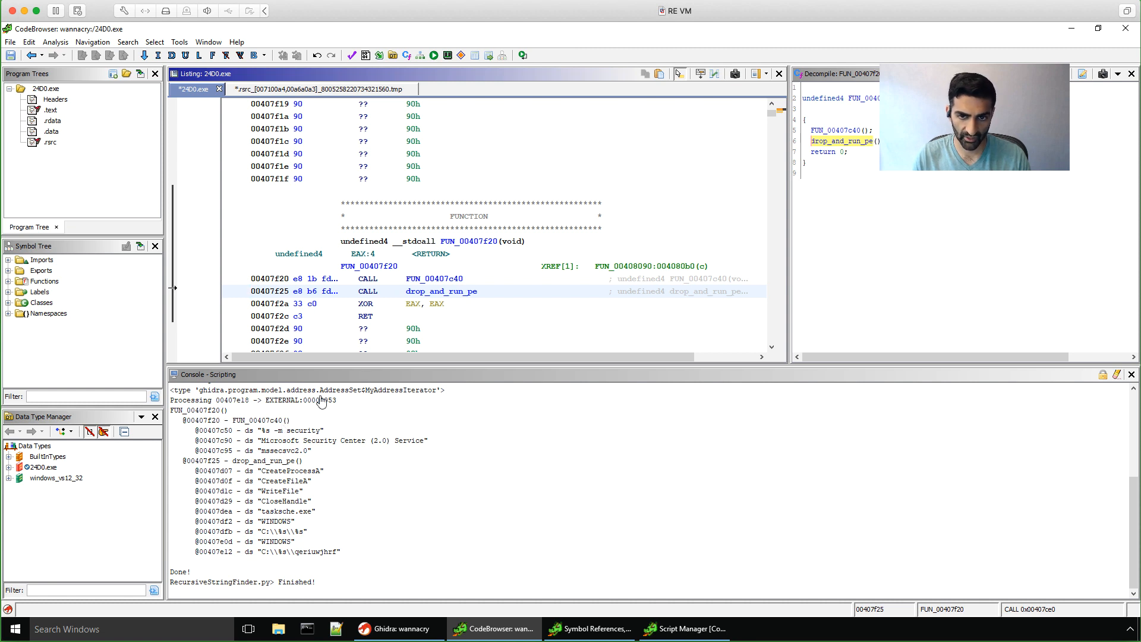
Rename the called function FUN_00407c40 as create_and_start_service from its call at 00407f20 in the listing.
click(445, 280)
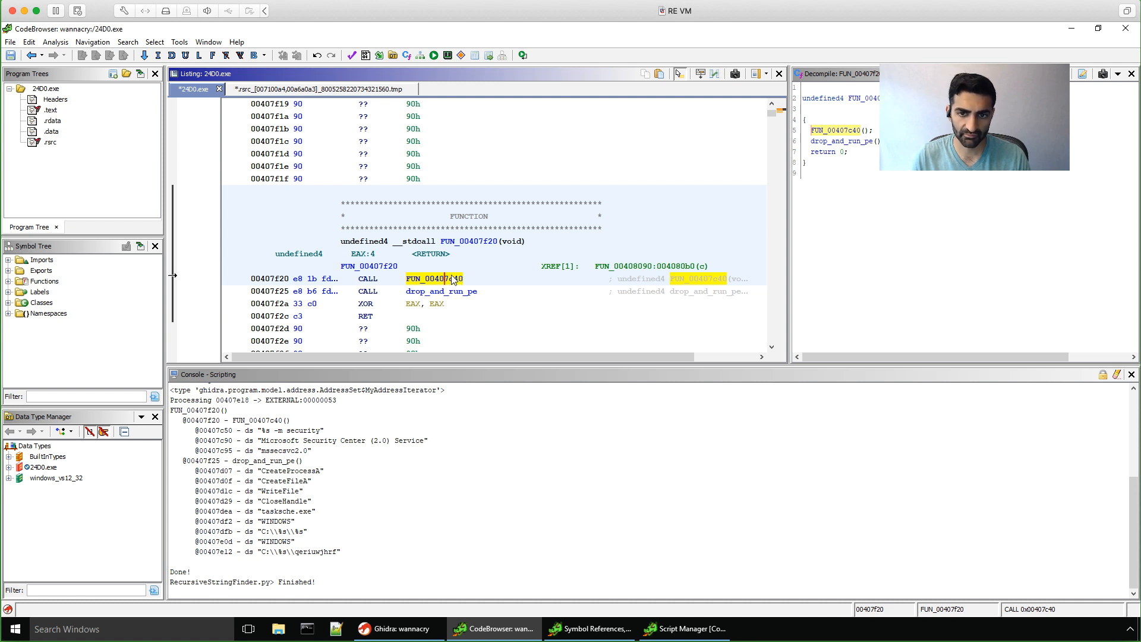
right_click(435, 280)
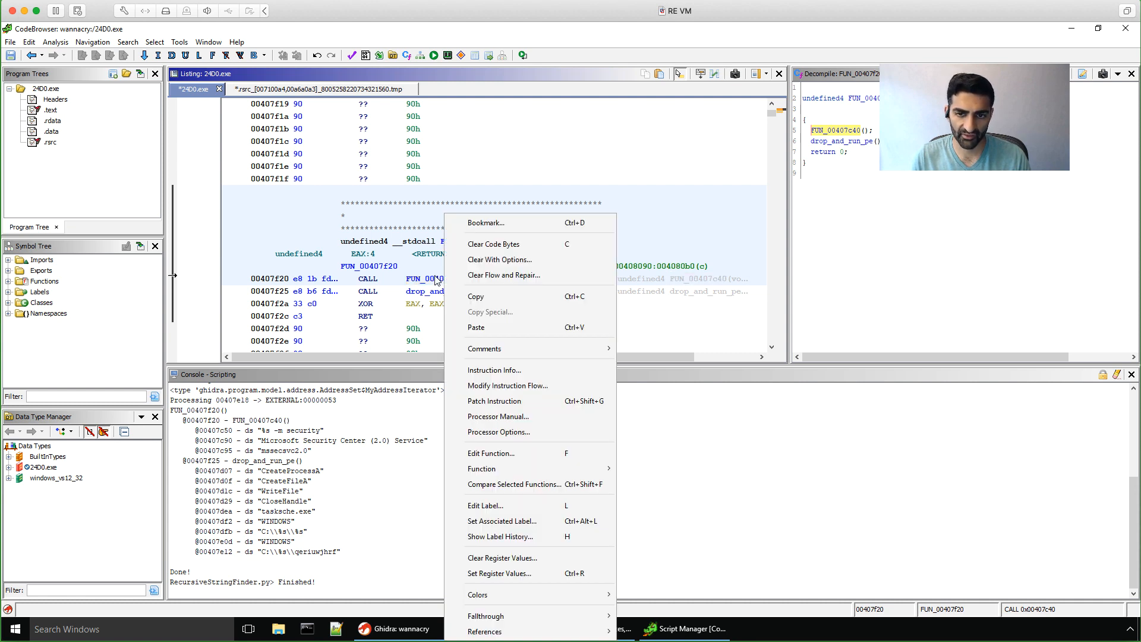
click(509, 507)
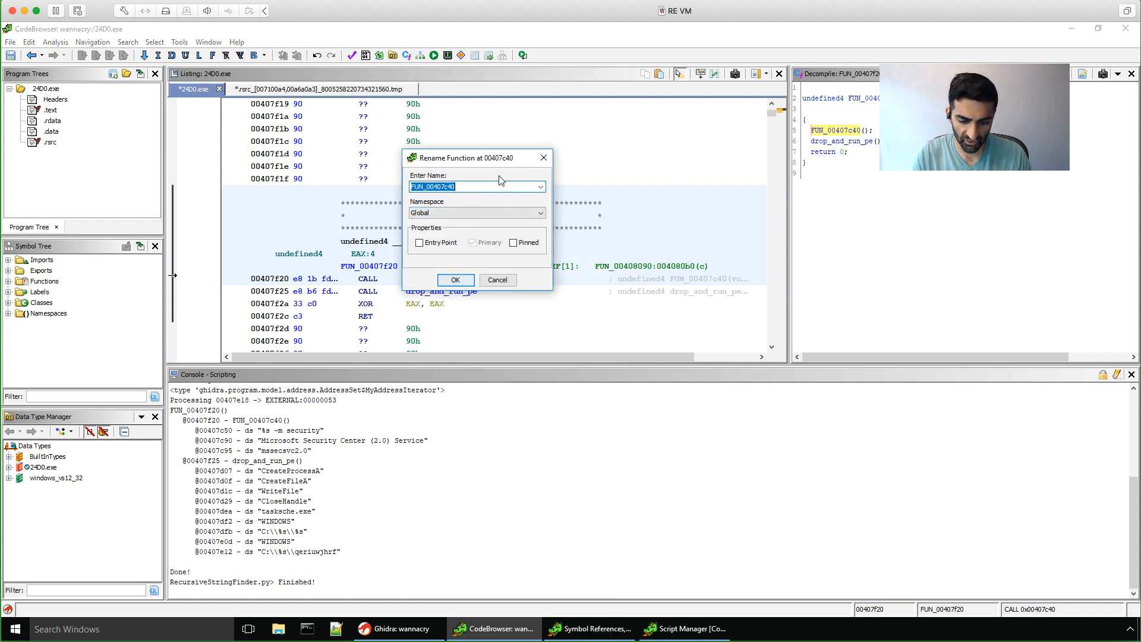
text(create_and_)
text(rst)
key(BackSpace)
key(BackSpace)
key(BackSpace)
text(star_service)
key(BackSpace)
key(BackSpace)
key(BackSpace)
key(BackSpace)
key(BackSpace)
key(BackSpace)
key(BackSpace)
key(BackSpace)
text(tart)
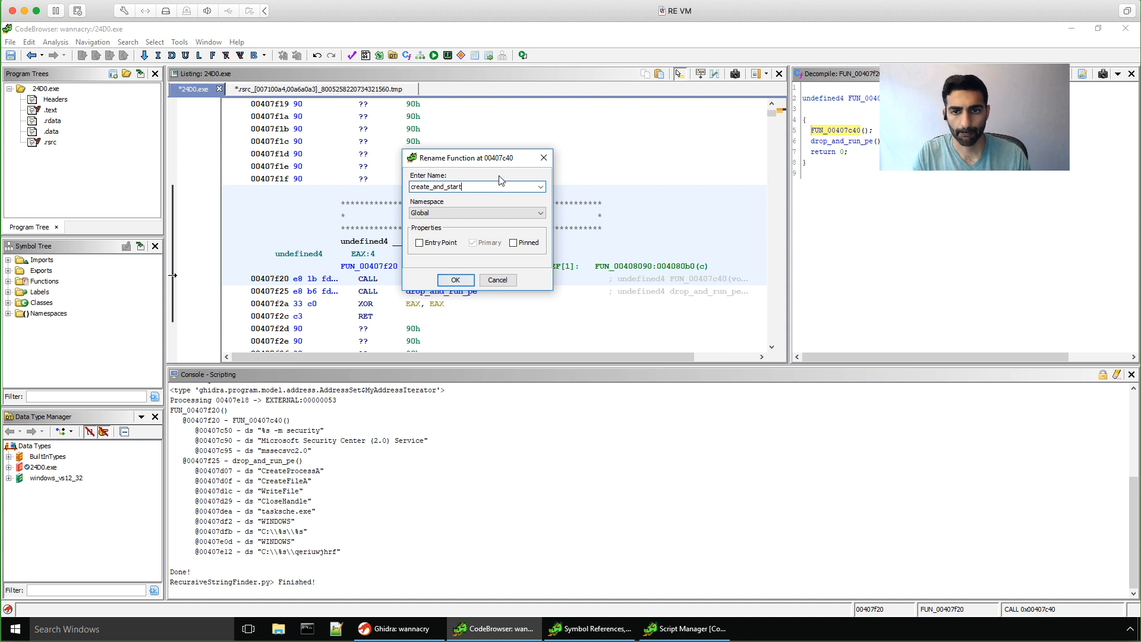
text(_service)
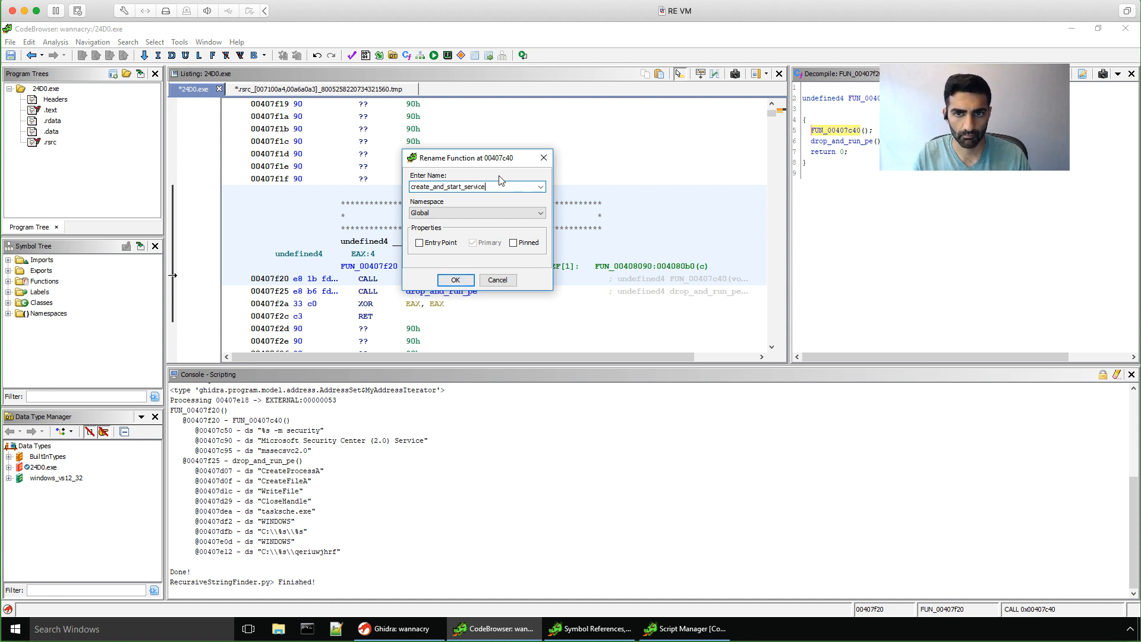
click(455, 280)
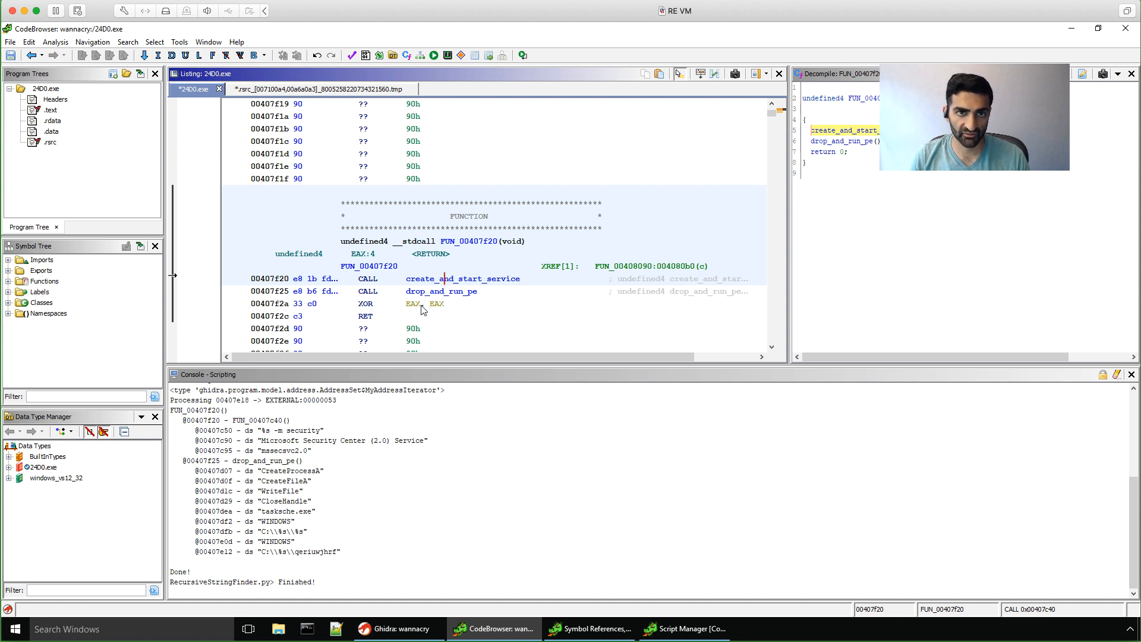
Open the defined strings of 24D0.exe and look through the entries.
click(209, 42)
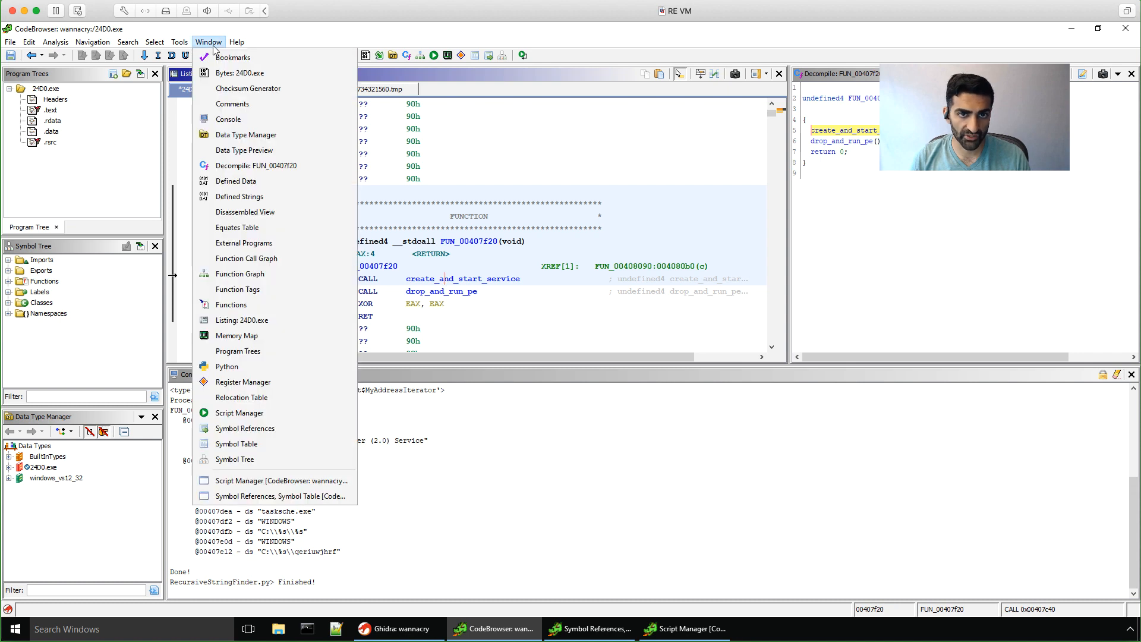
click(252, 201)
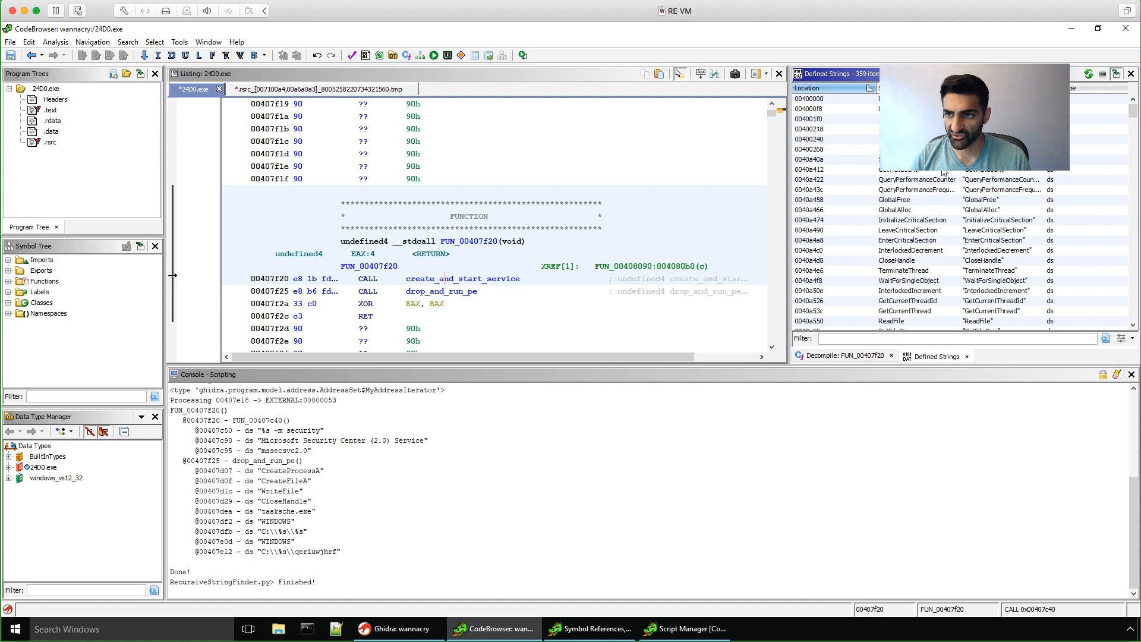
drag(1132, 111, 1132, 205)
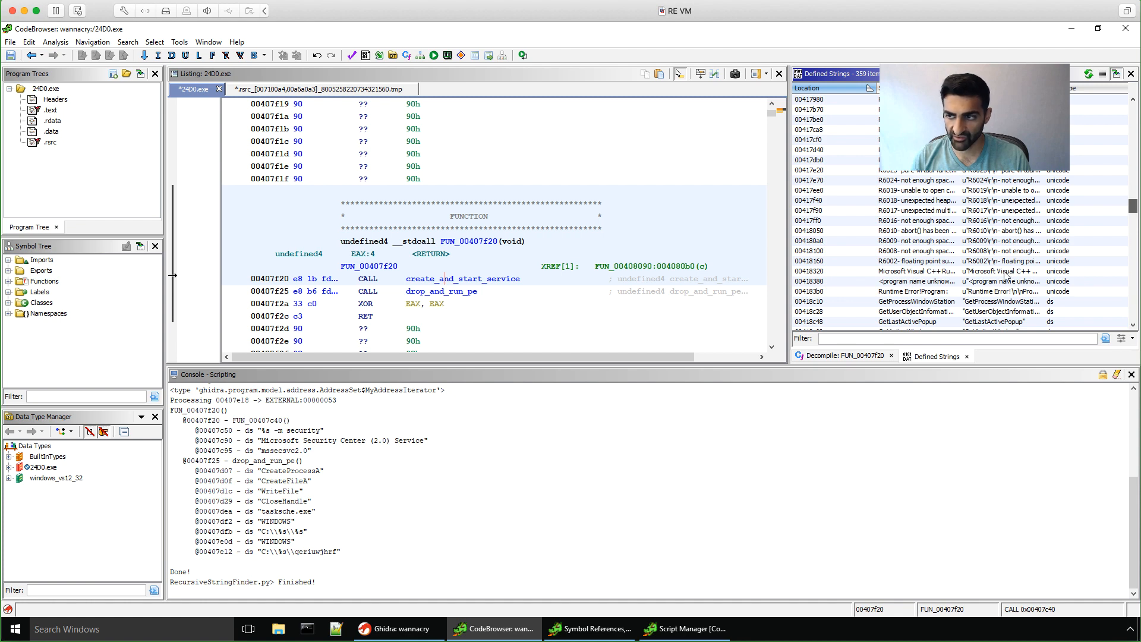
scroll(1007, 277, down, 10)
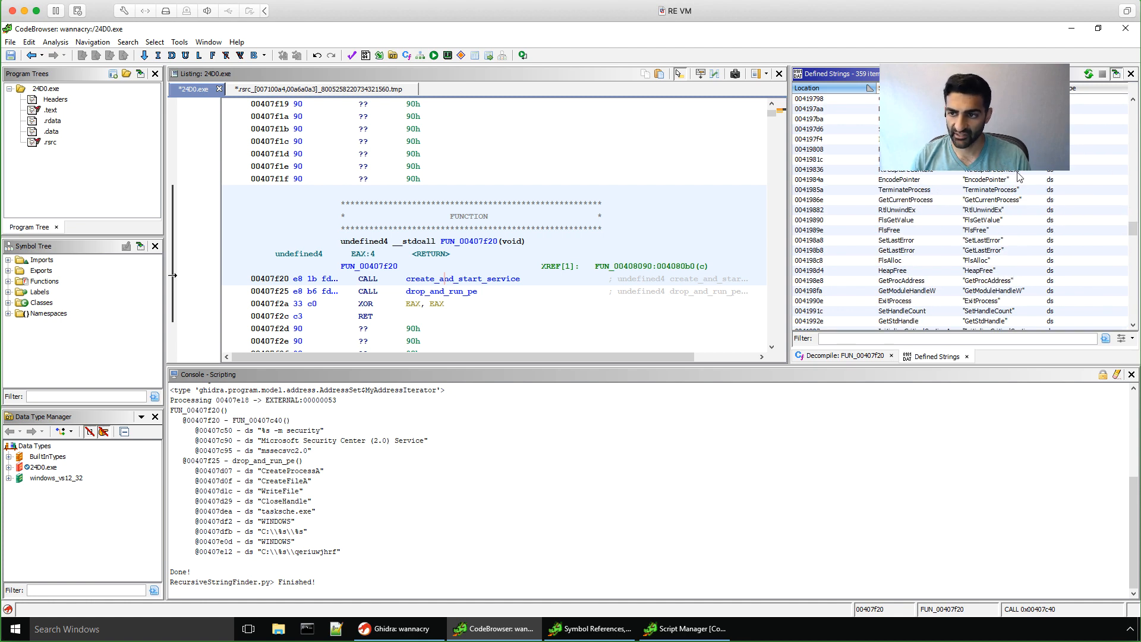